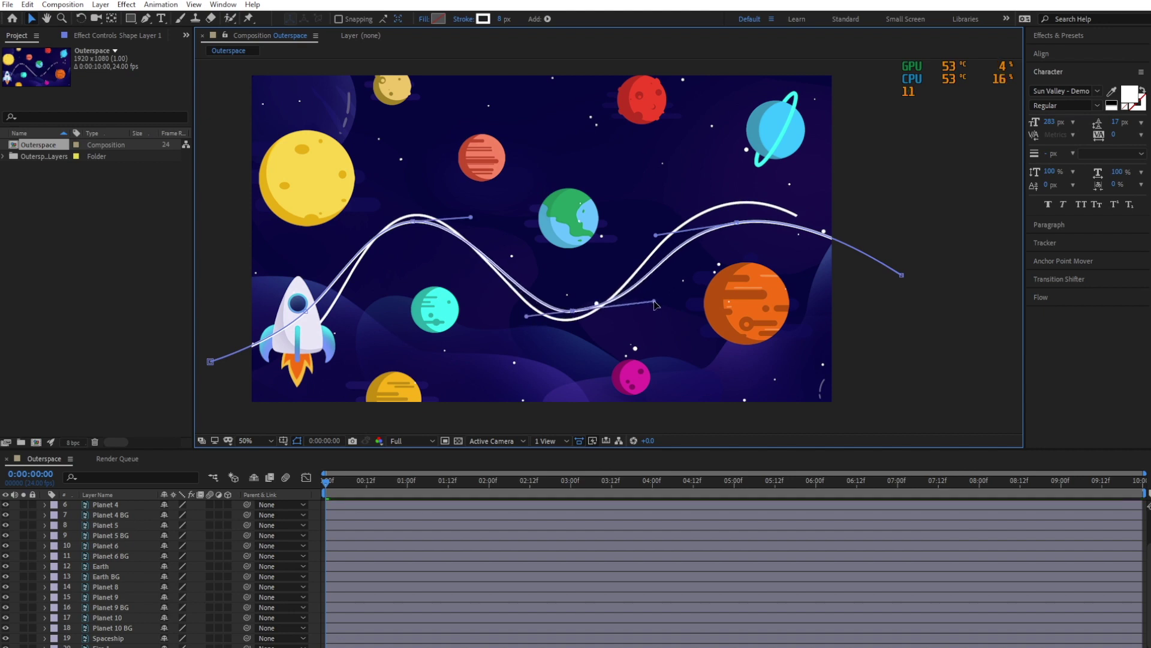
Adjust the last two points of the new white path beside the frame's right edge and save the project
left_click_drag(752, 225, 764, 224)
left_click_drag(902, 275, 907, 274)
key("ctrl+s")
Delete the original Trajectory layer from the Outerspace composition
scroll(134, 624, "down", 1)
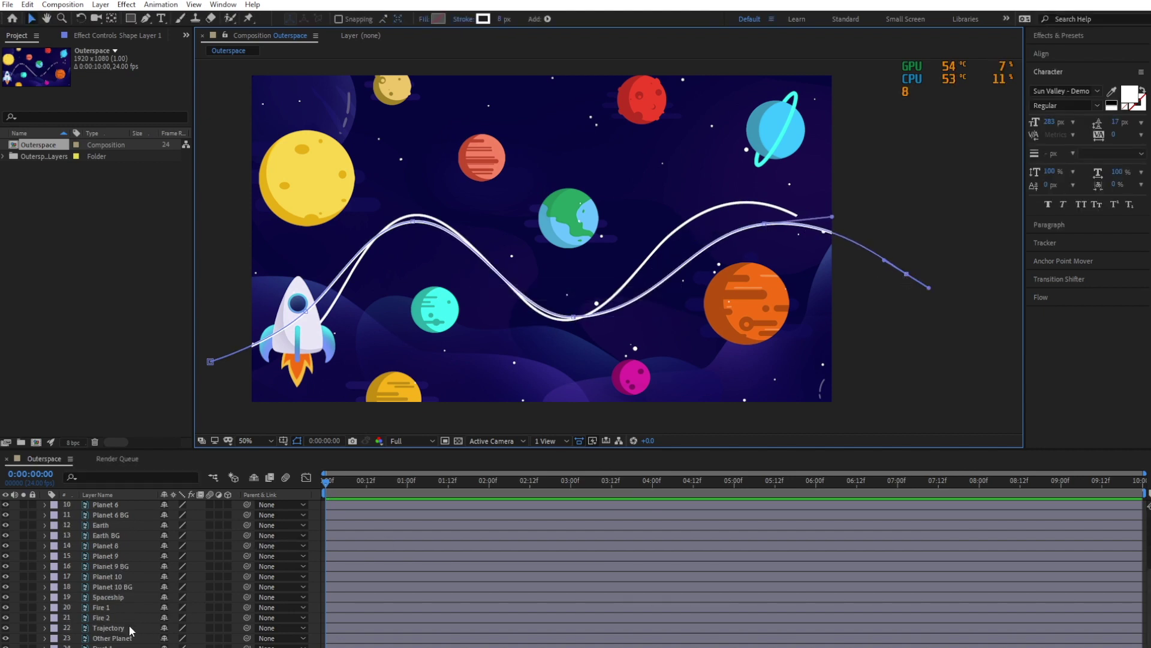
left_click(126, 627)
key("Delete")
Rename Shape Layer 1 as Trajectory
scroll(126, 588, "up", 5)
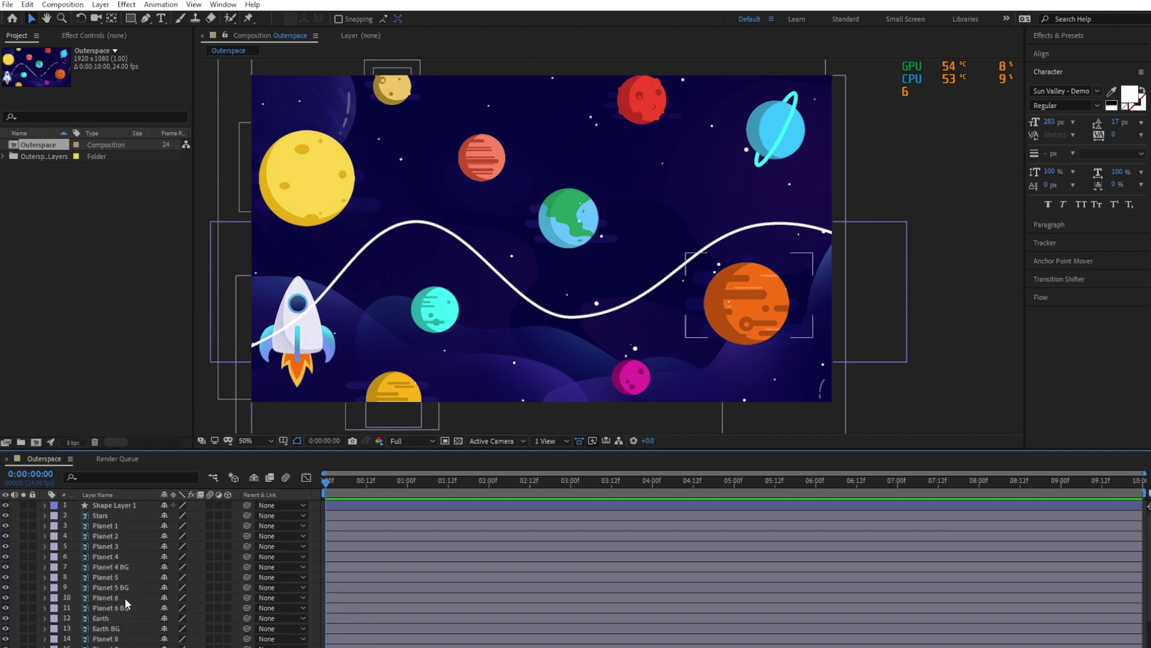
left_click(122, 506)
key("Return")
type("Trajectory")
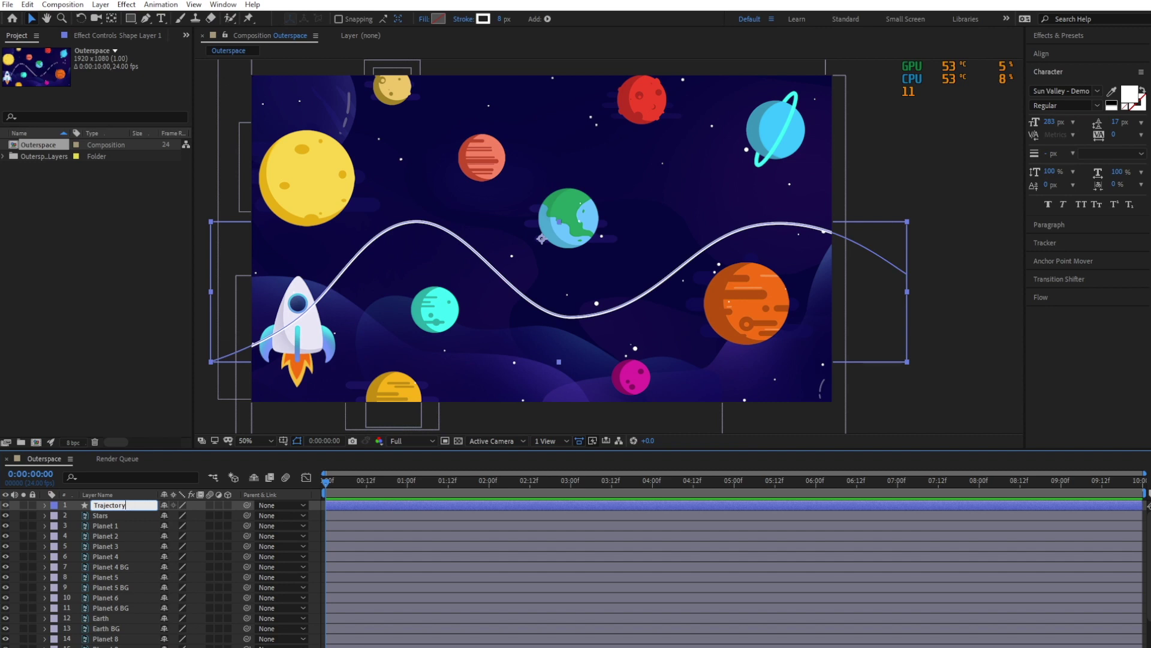
key("Return")
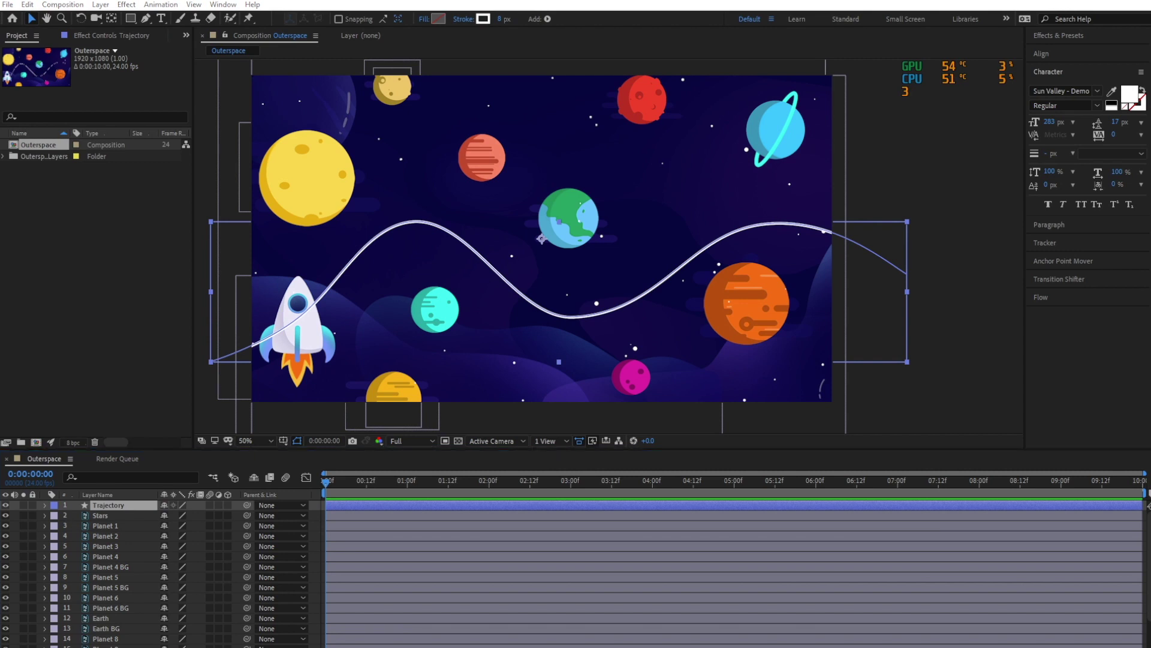
Pre-compose the Spaceship, Fire 1 and Fire 2 layers into a new composition named Spaceship
scroll(145, 607, "down", 4)
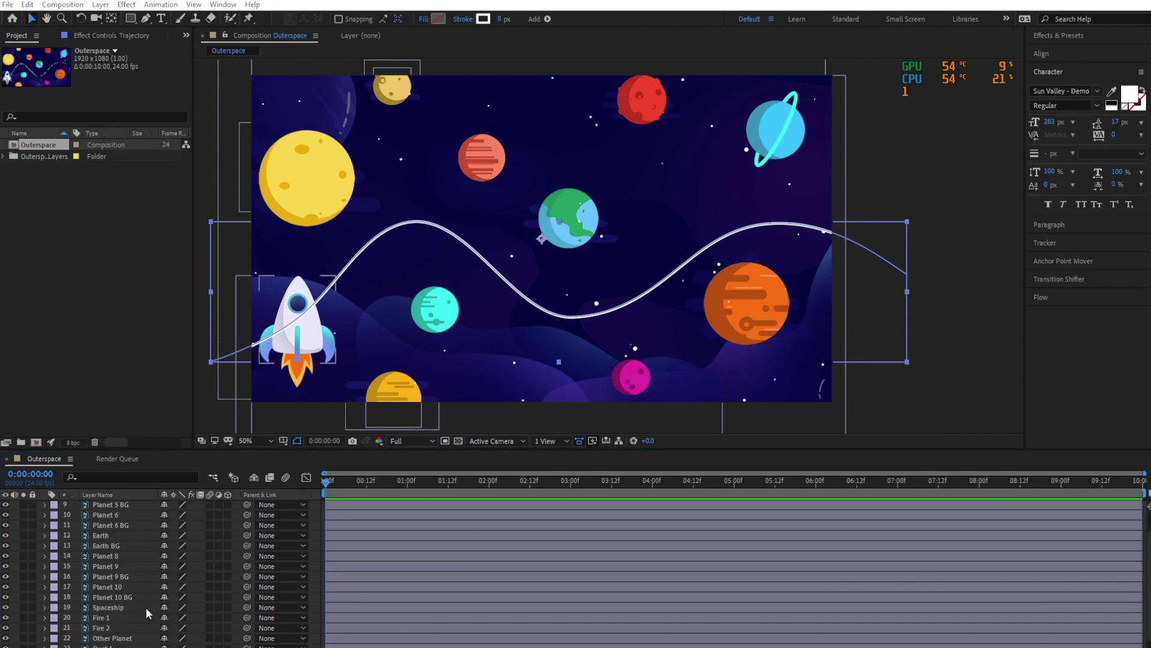
left_click(111, 618)
left_click(108, 607)
left_click(109, 628, "shift")
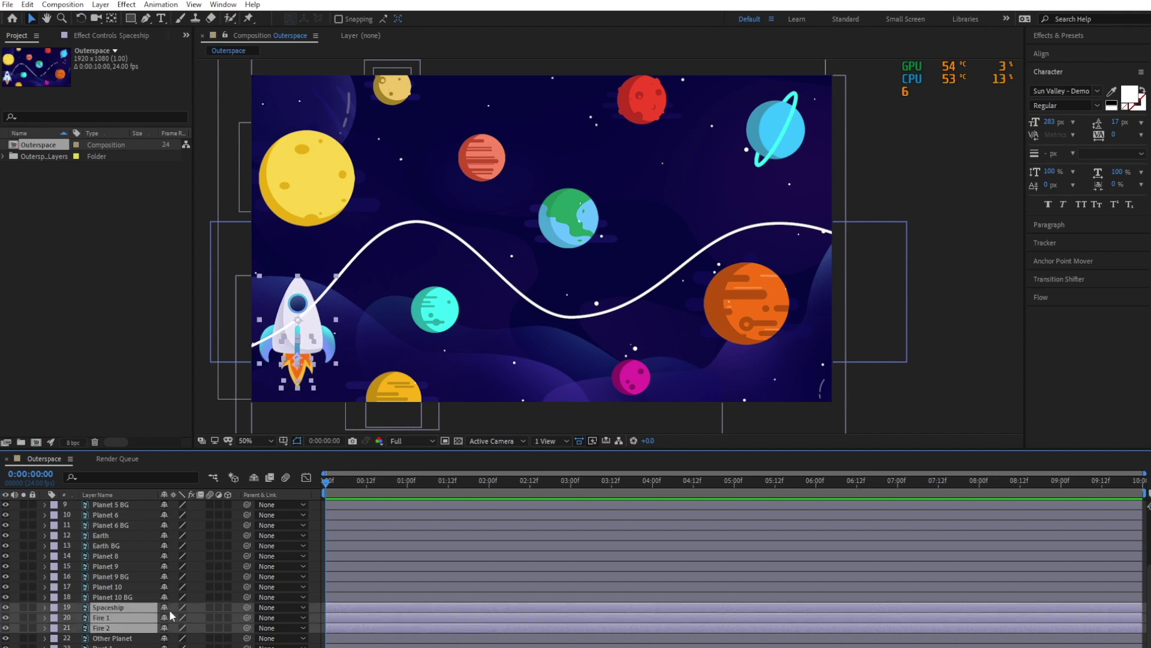
key("ctrl+shift+c")
type("Spaceship")
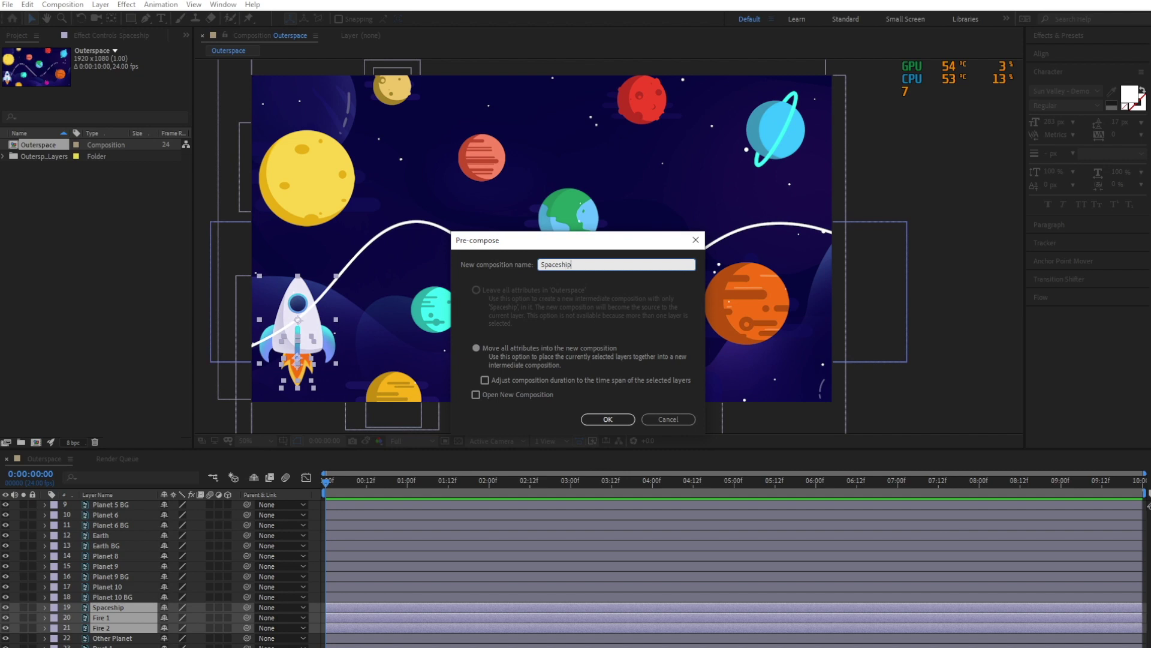
key("Return")
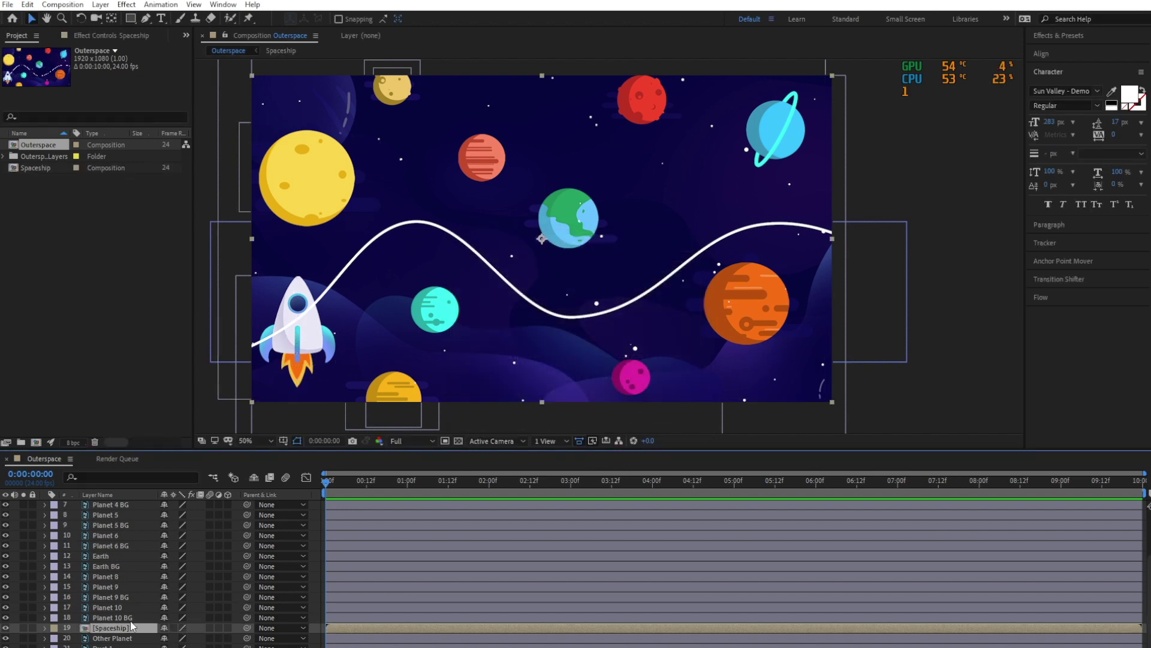
Open the Spaceship composition and move all of its layers together to the middle of the frame
double_click(132, 628)
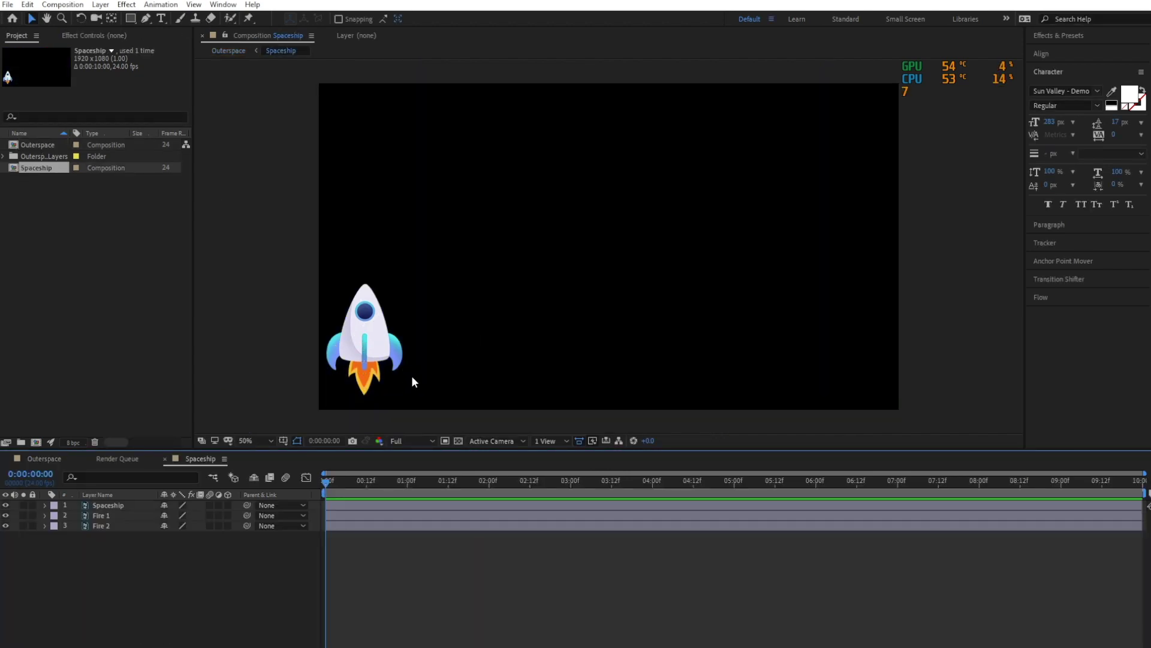
key("ctrl+a")
left_click_drag(365, 311, 615, 224)
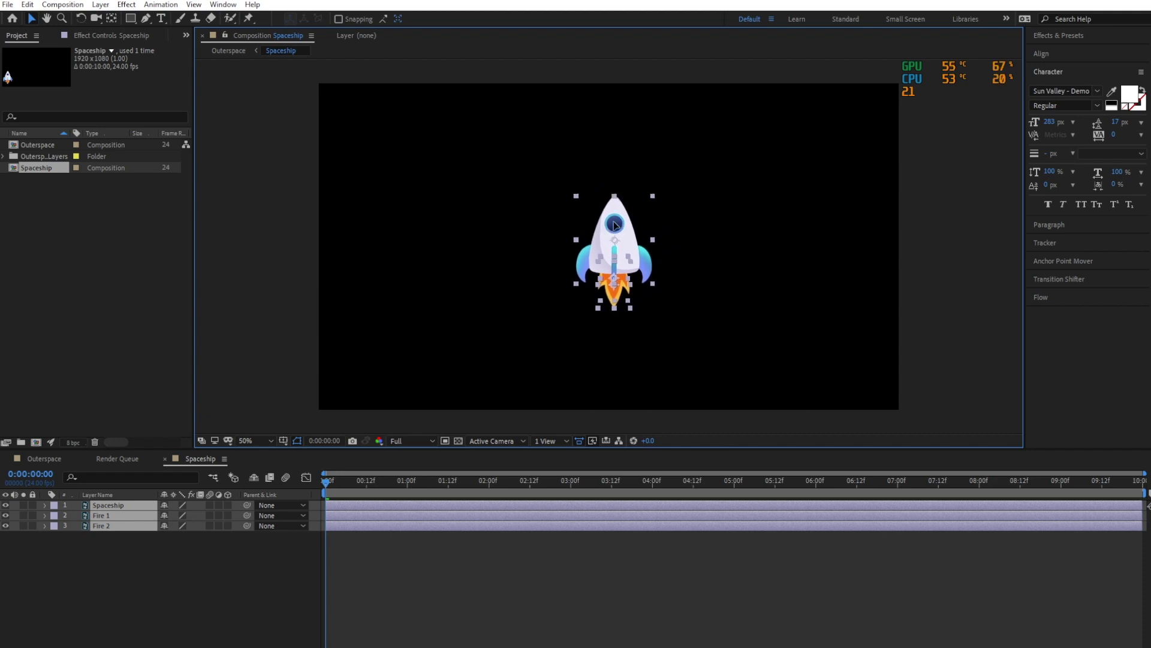
Draw a region of interest tightly around the rocket and its flame, and crop the composition to it
left_click(445, 441)
left_click_drag(572, 191, 657, 314)
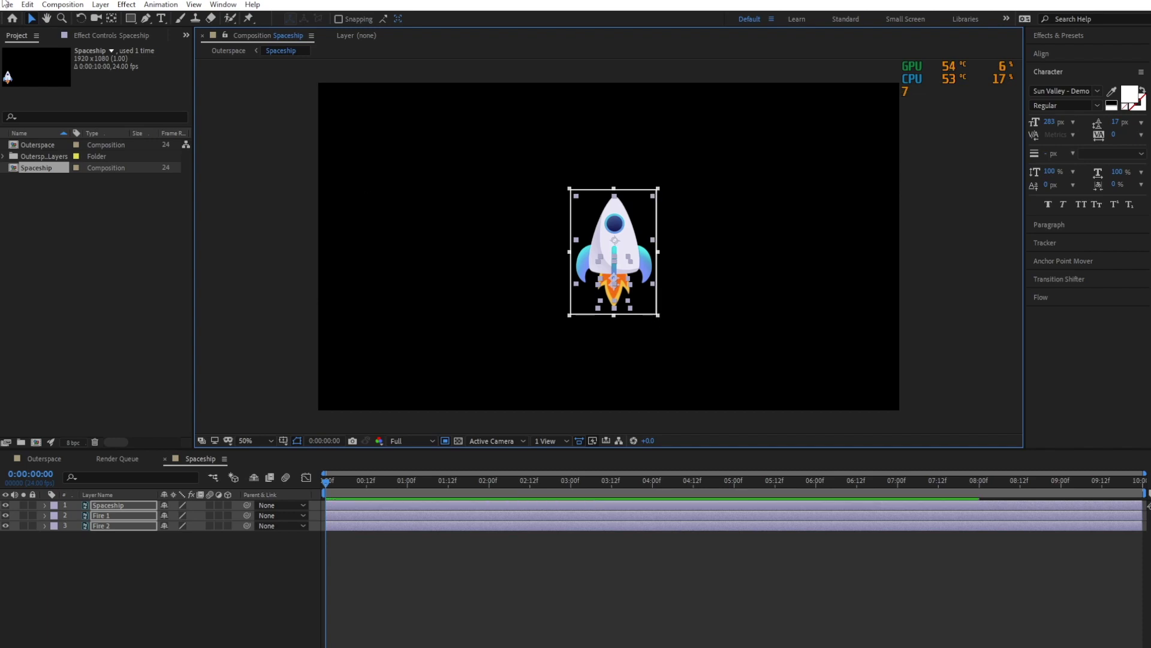
left_click_drag(616, 314, 617, 322)
left_click(62, 5)
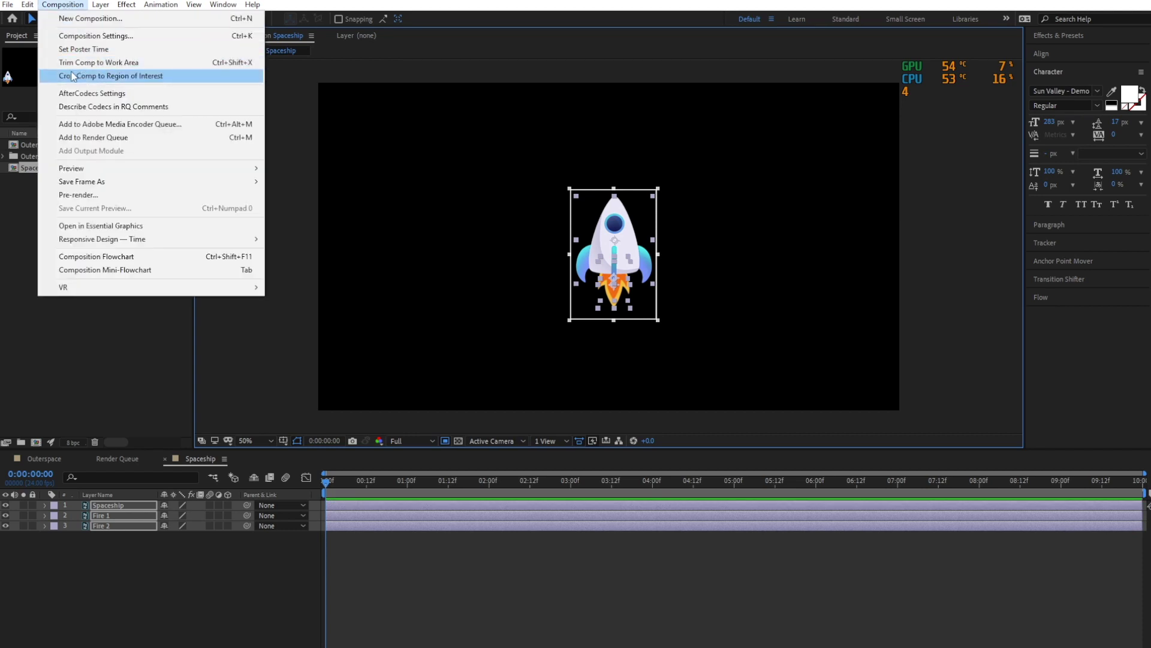
left_click(72, 76)
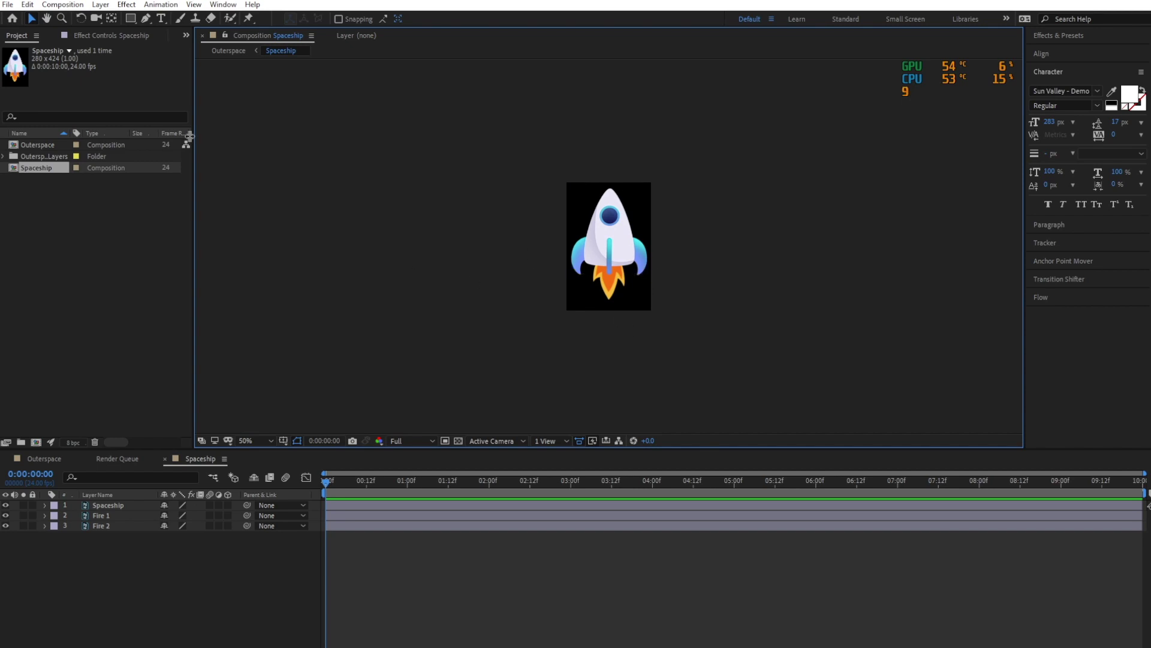
Place the Spaceship timeline directly after the Outerspace timeline and switch back to the Outerspace composition
left_click(31, 19)
left_click_drag(116, 459, 198, 460)
left_click(44, 459)
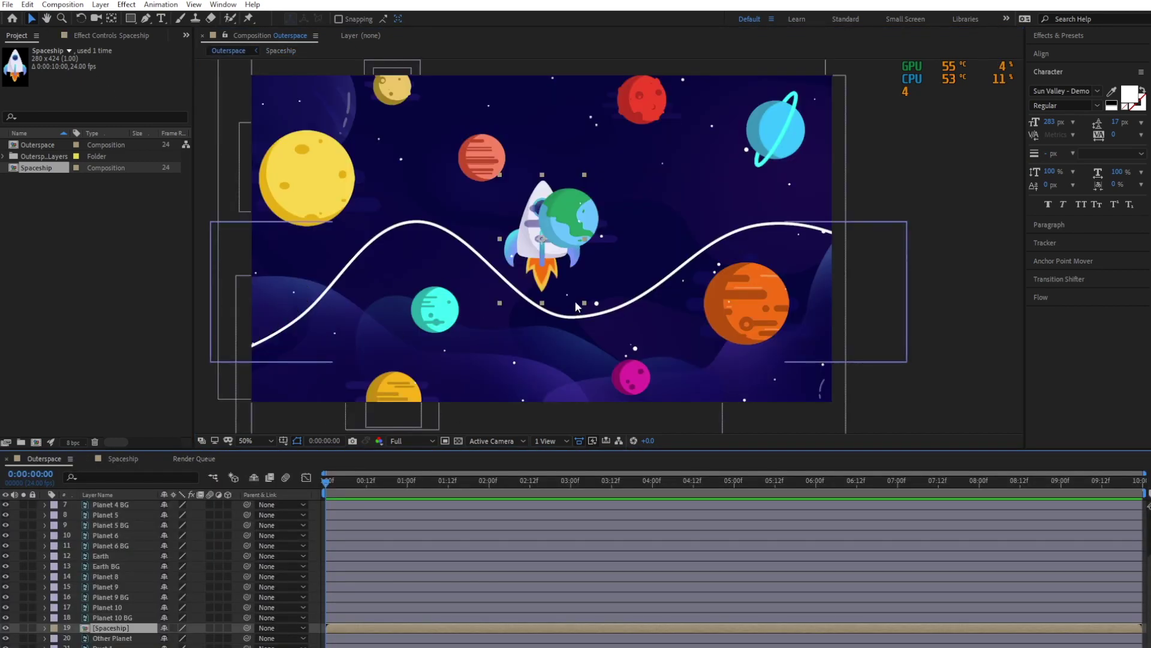
Move the rocket to the start of the trajectory at the frame's left edge and rotate it to point along the curve
left_click_drag(530, 266, 289, 333)
key("w")
left_click_drag(336, 260, 252, 355)
key("v")
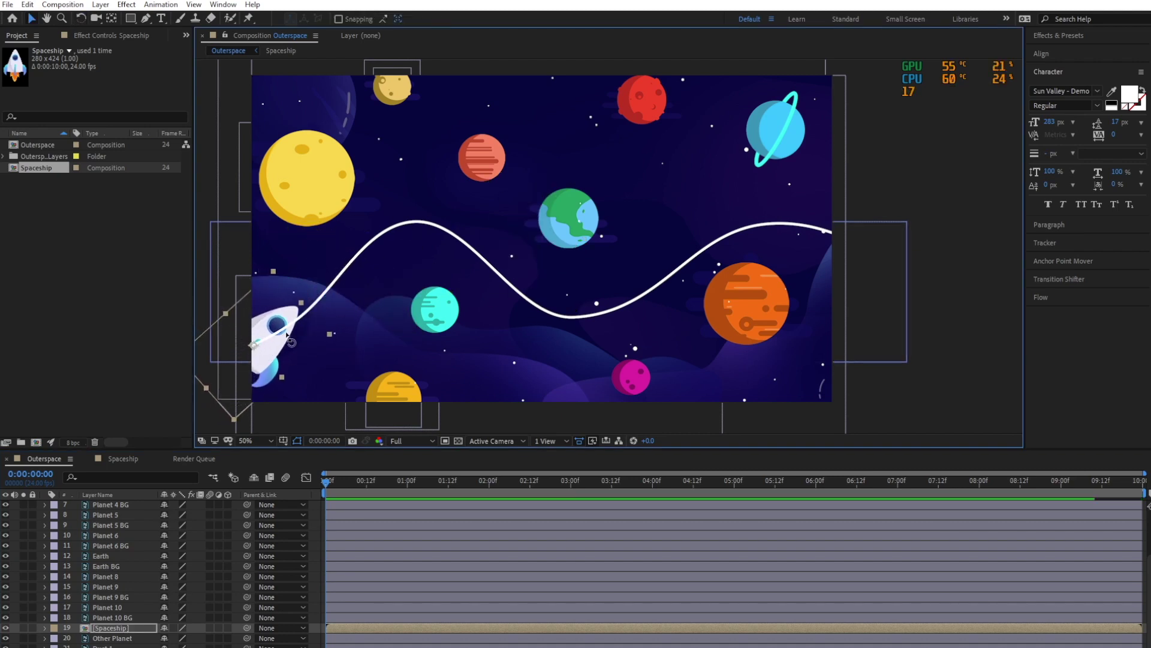
Open the Spaceship composition and hide its Spaceship layer so the whole flame shapes are exposed
left_click(153, 458)
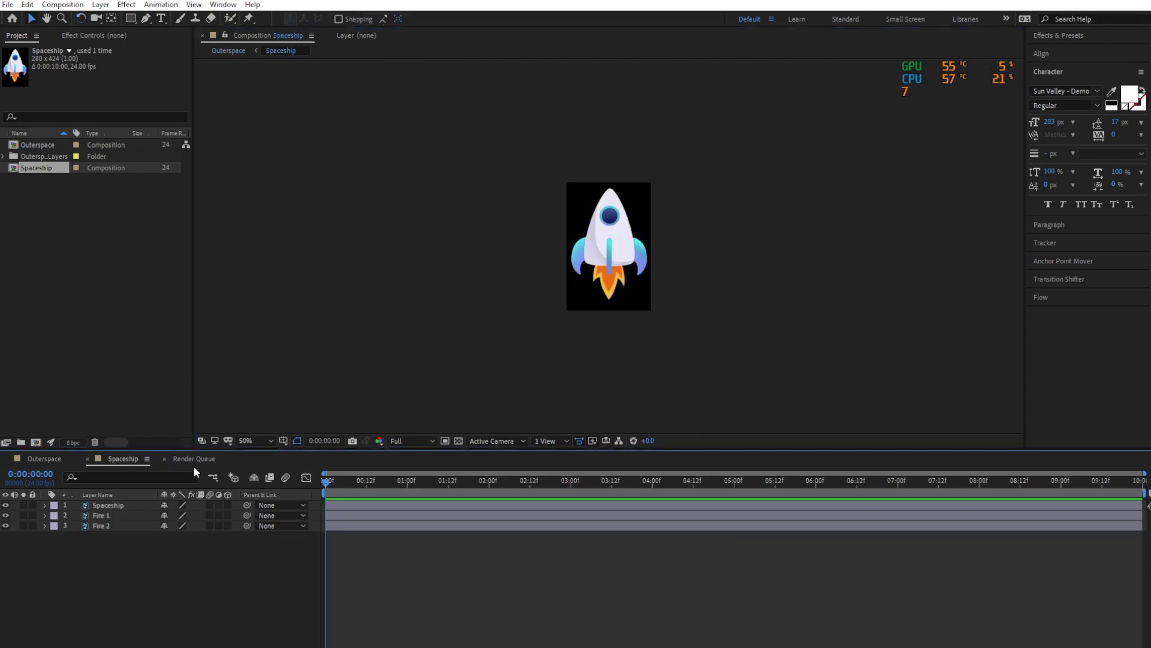
scroll(634, 293, "up", 4)
scroll(625, 312, "down", 2)
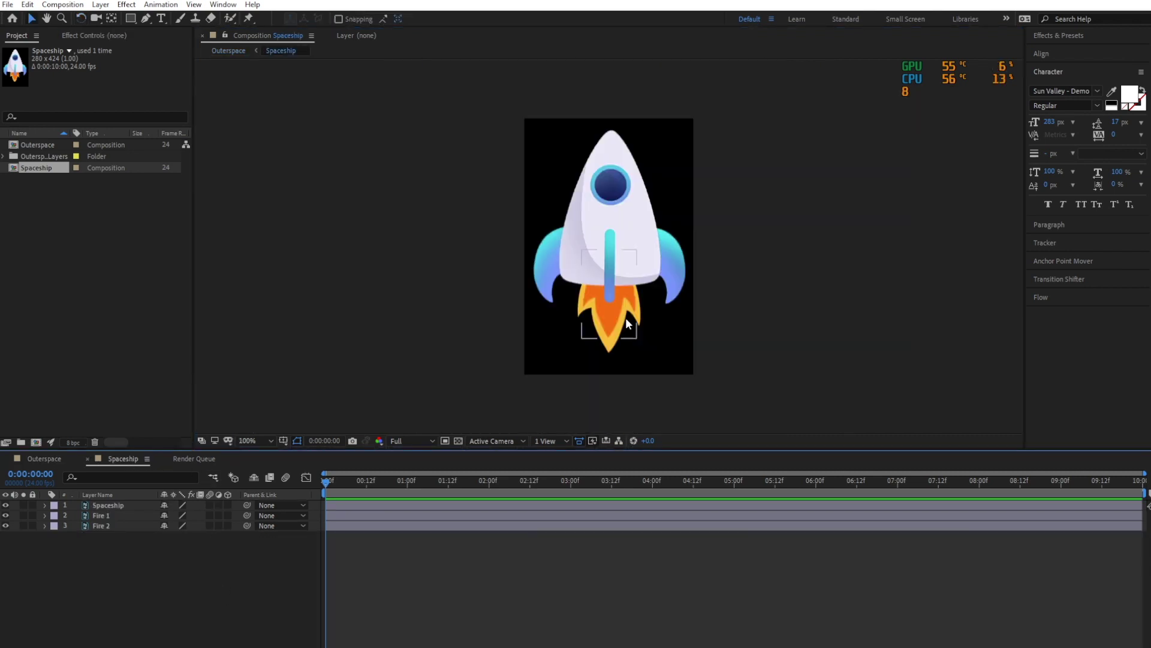
scroll(565, 350, "up", 2)
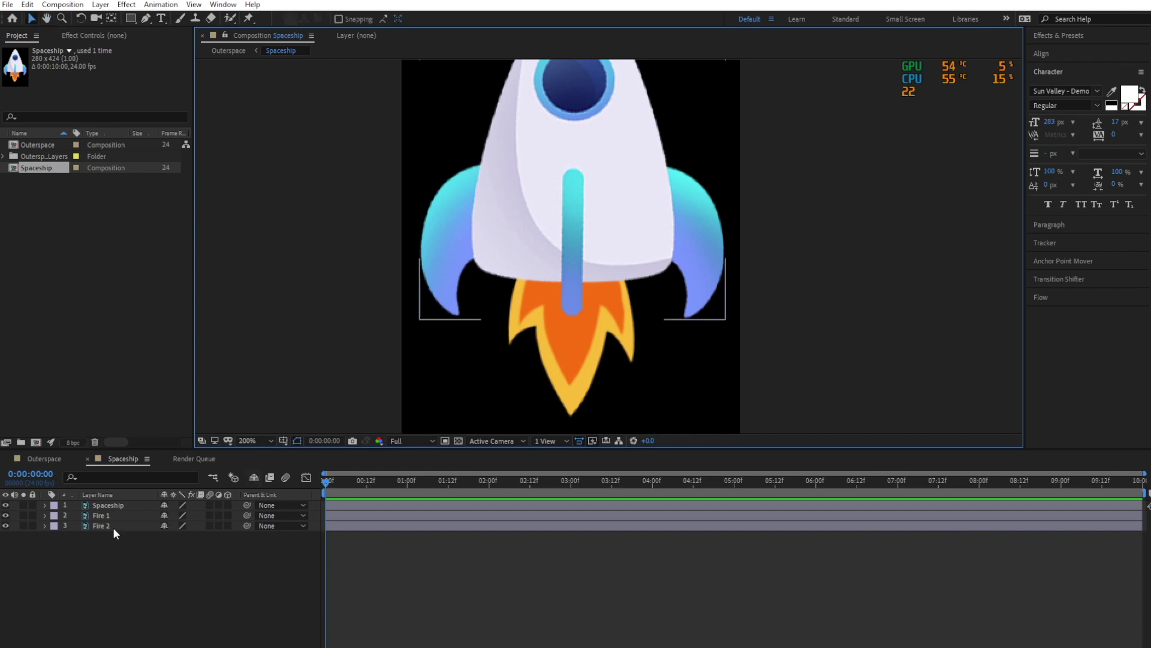
left_click(5, 505)
Move the anchor points of the Fire 1 and Fire 2 layers up to the top of each flame
left_click(97, 515)
key("y")
left_click_drag(567, 299, 568, 218)
left_click(85, 526)
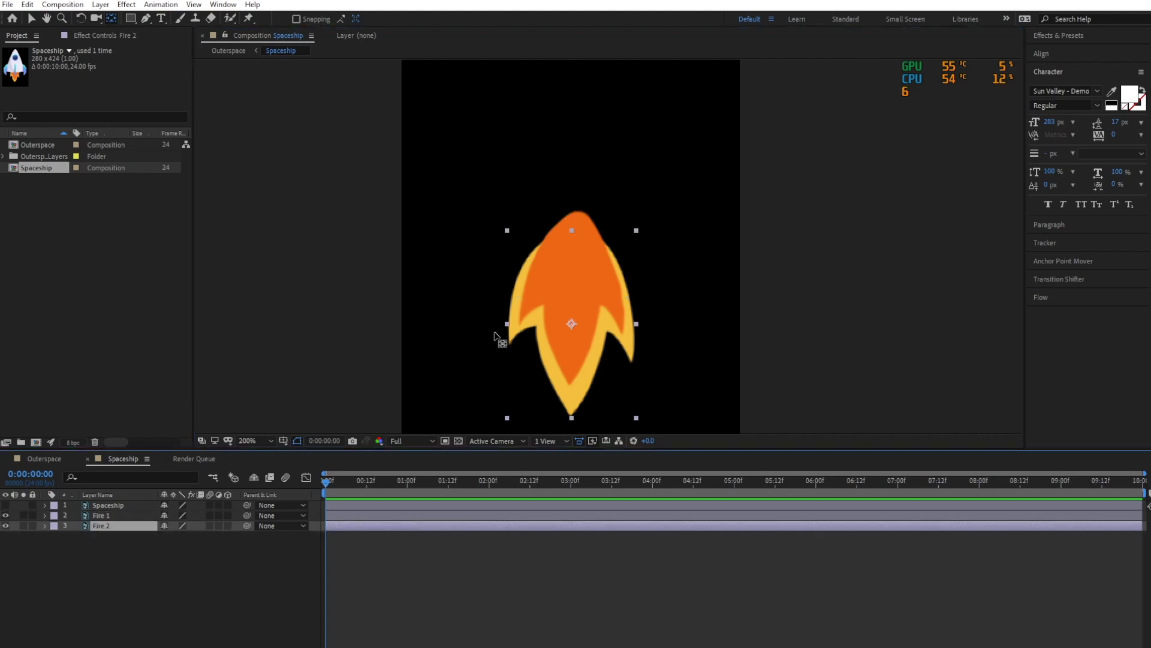
left_click_drag(571, 324, 571, 238)
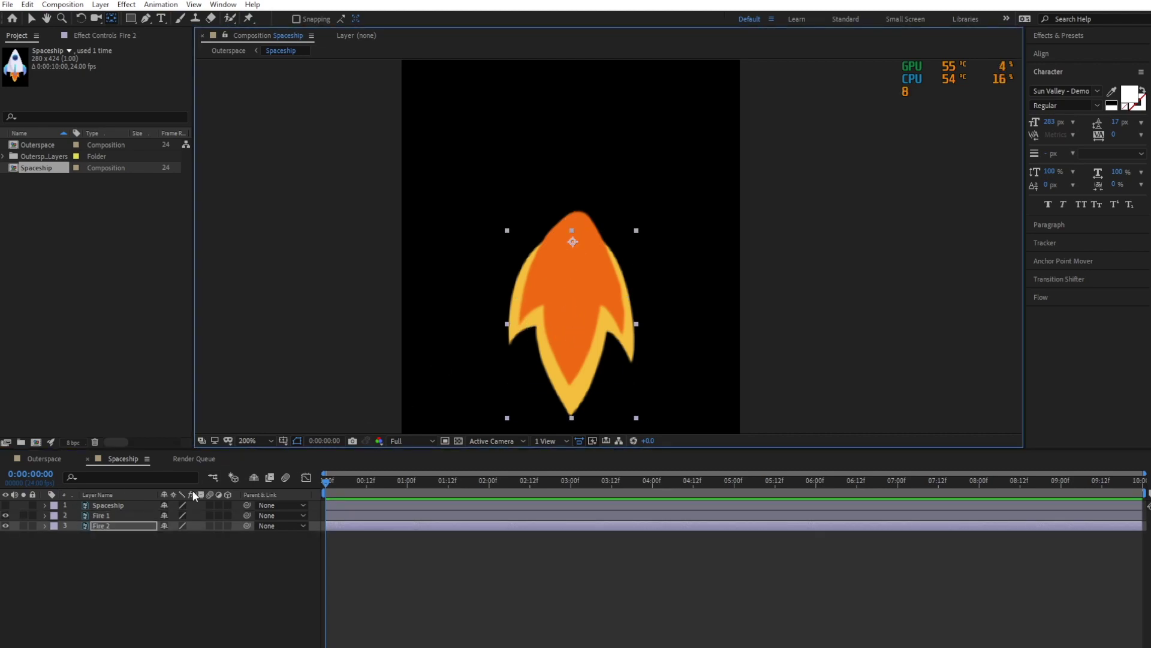
Add Scale keyframes to Fire 1 and Fire 2 at frames 8, 0 and 4
left_click(97, 516)
left_click(108, 525, "shift")
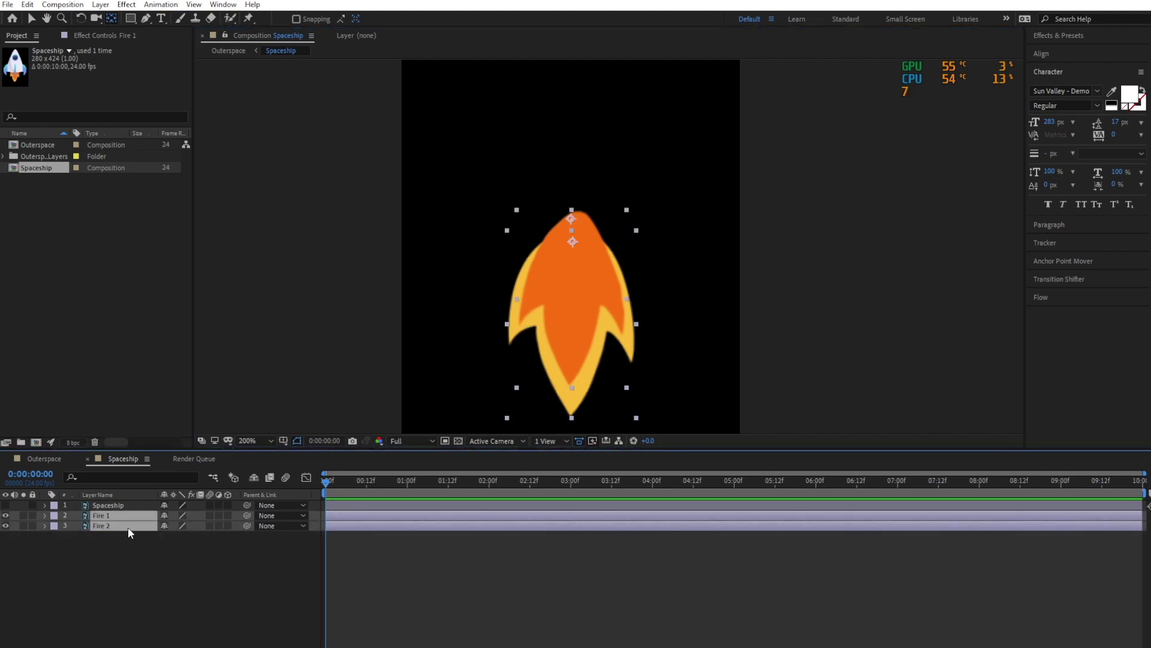
key("equal")
left_click(380, 484)
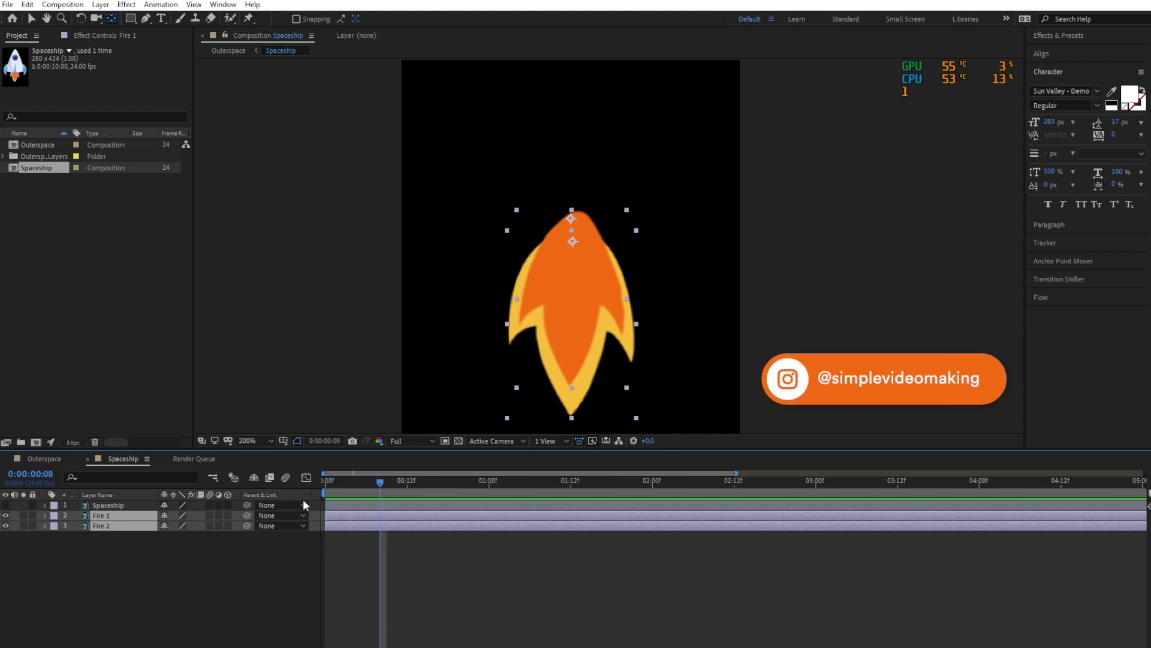
key("s")
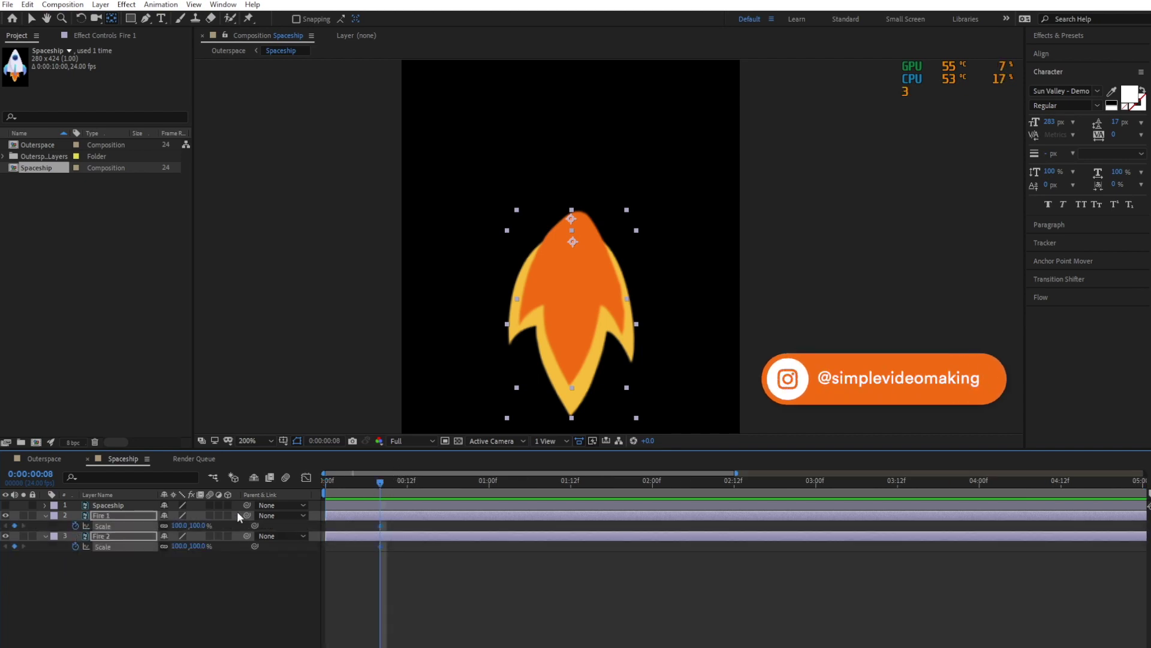
left_click(325, 484)
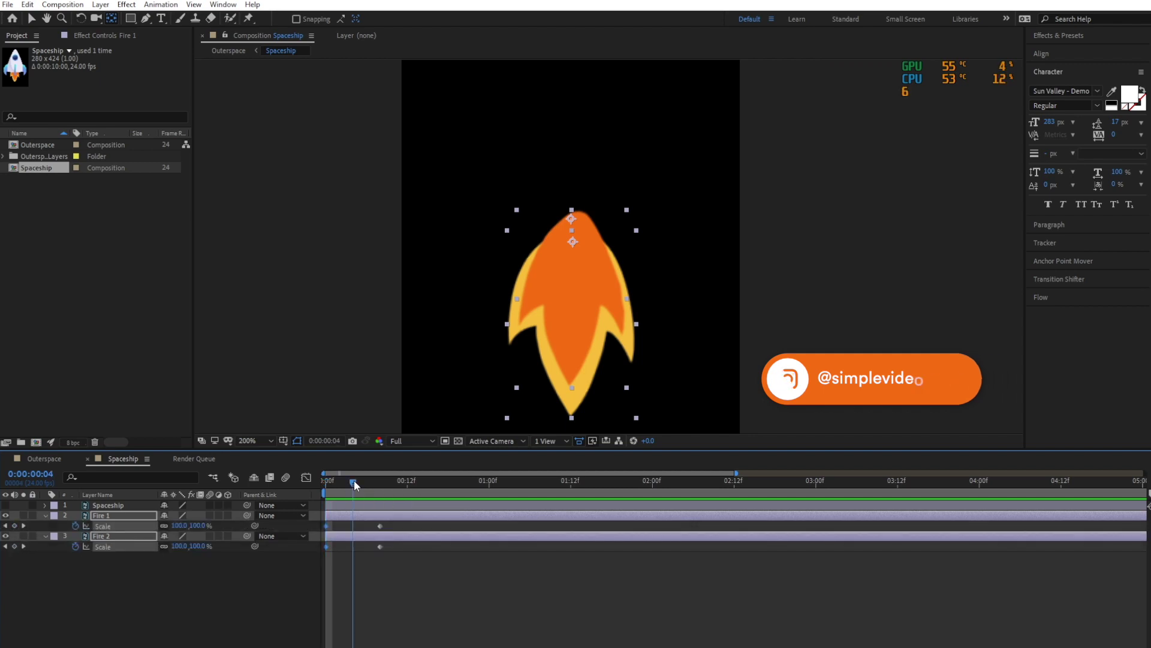
left_click(354, 483)
left_click(15, 525)
left_click(14, 546)
left_click(45, 568)
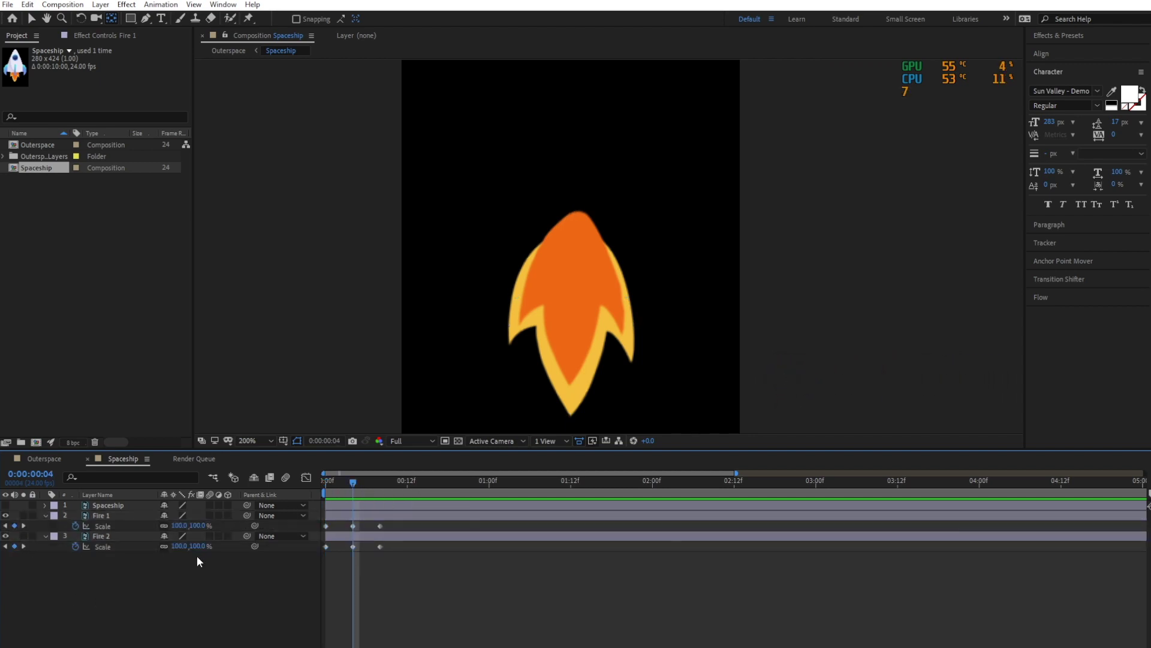
Set the Scale of both Fire 1 and Fire 2 to 103% at frame 4
left_click(565, 367)
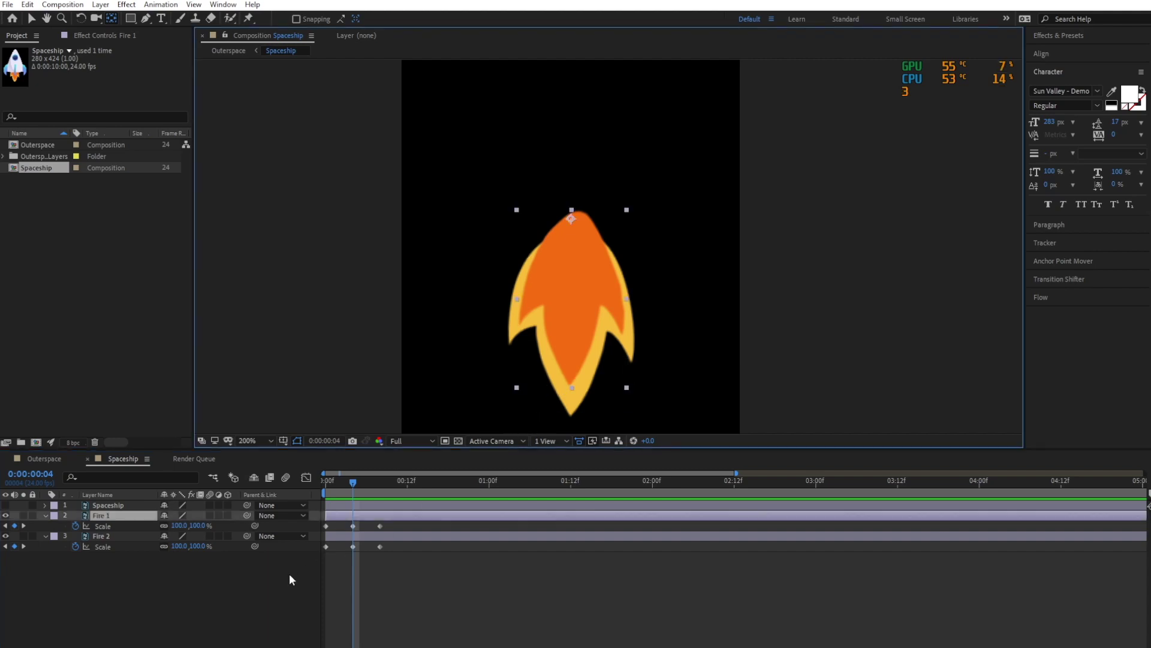
left_click(200, 525)
type("103")
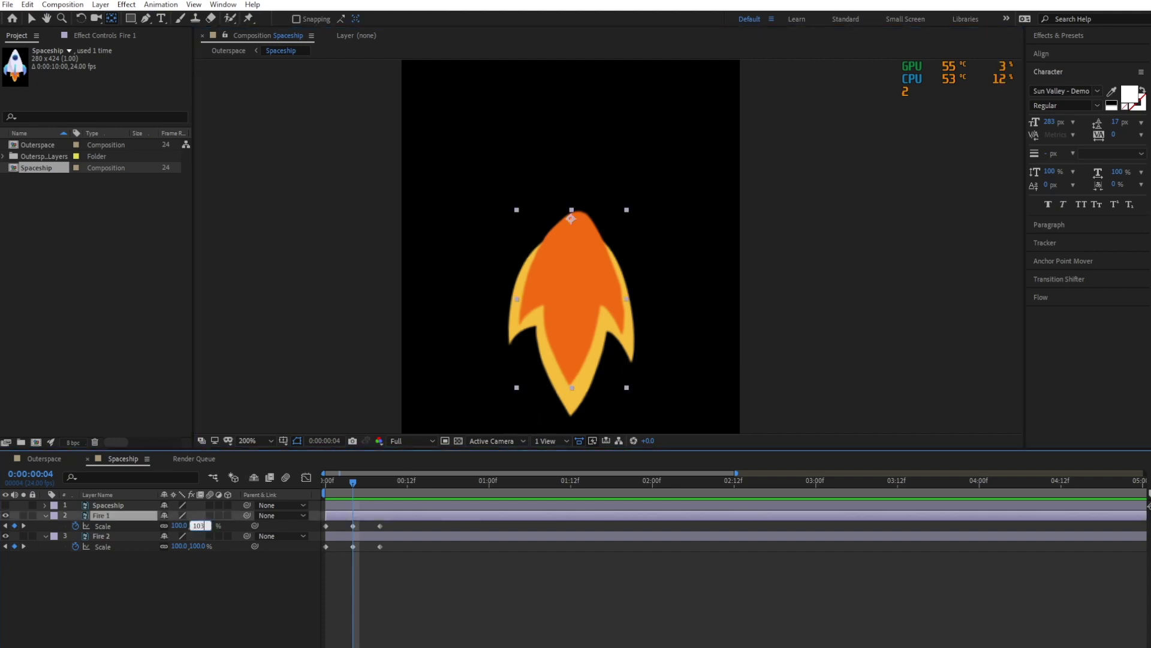
key("Return")
left_click(198, 546)
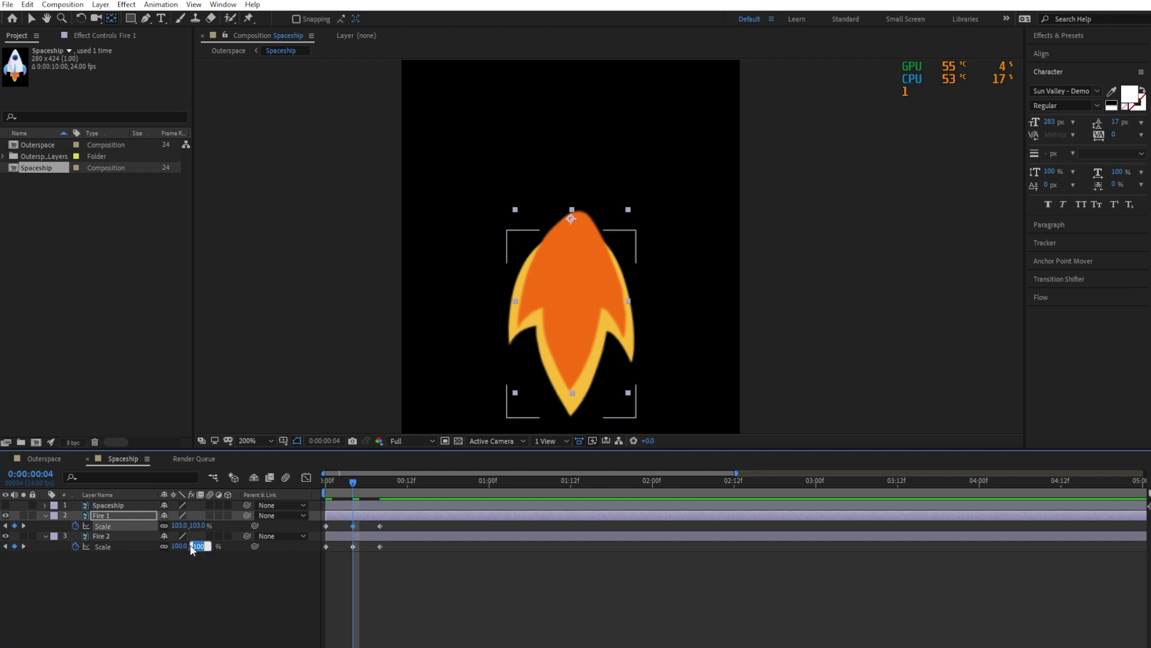
type("103")
key("Return")
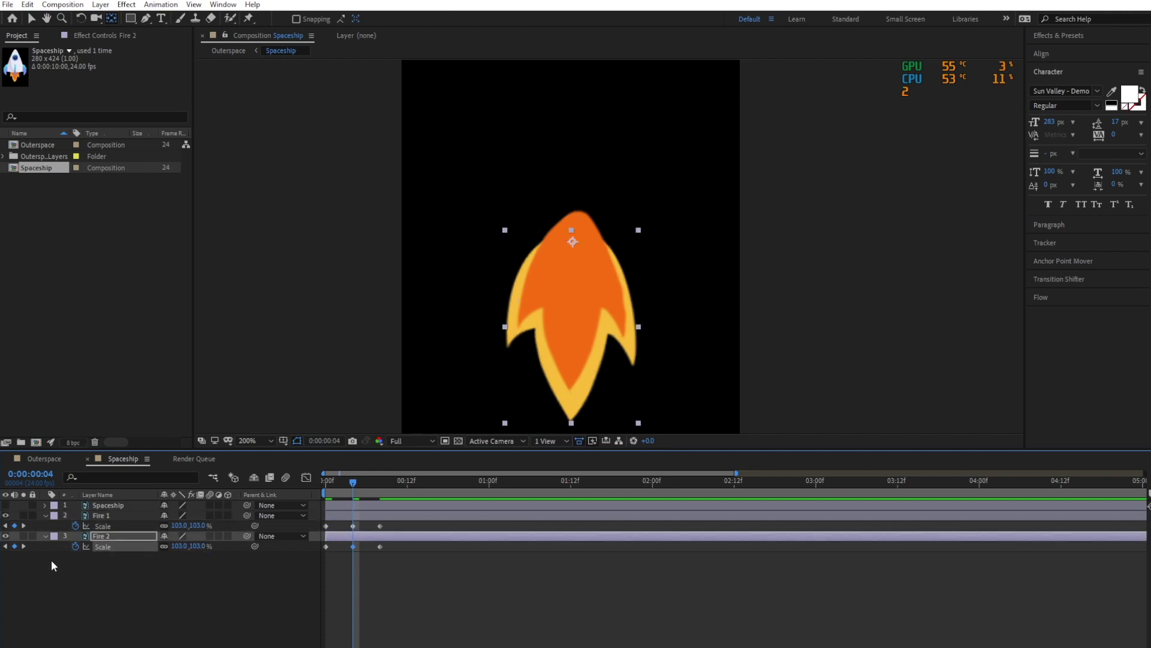
Return to the first frame and add the expression loopOut() to the Scale of Fire 1
left_click(190, 587)
key("Home")
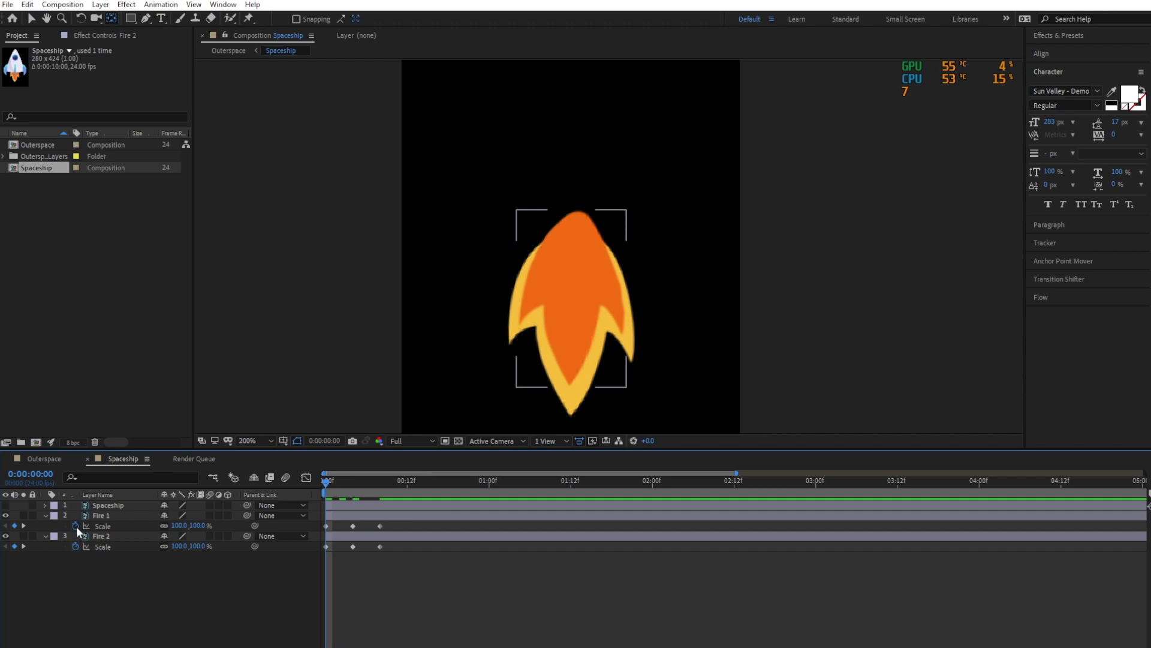
left_click(76, 526, "alt")
type("loop")
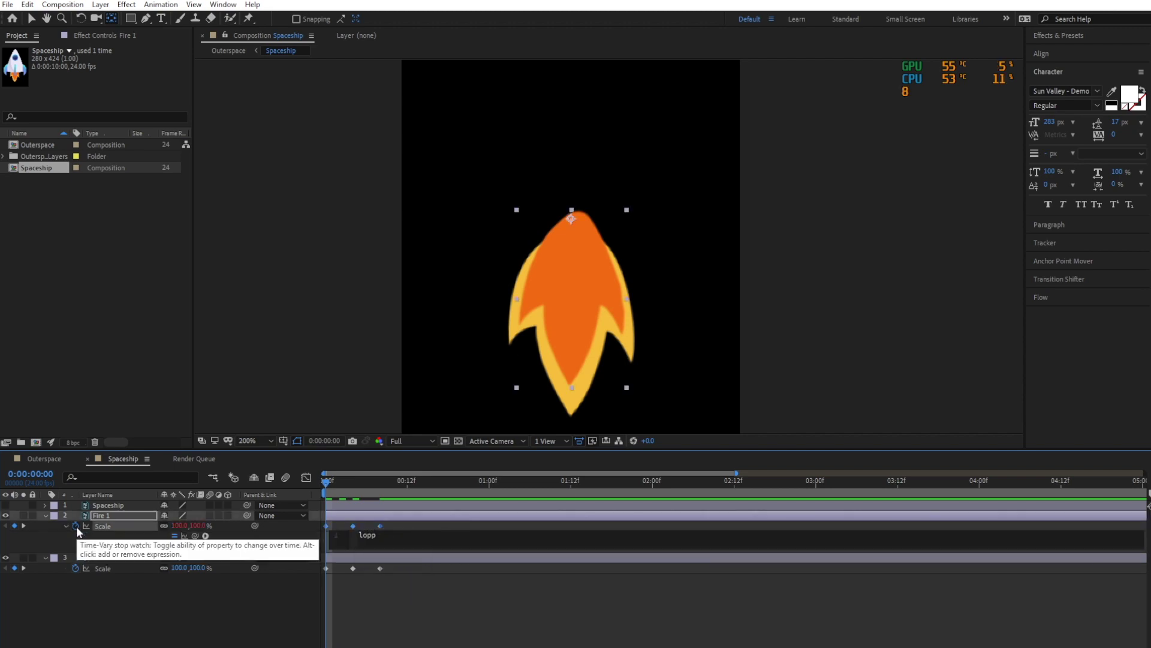
key("Down")
key("Down")
key("Up")
key("Down")
key("Down")
key("Return")
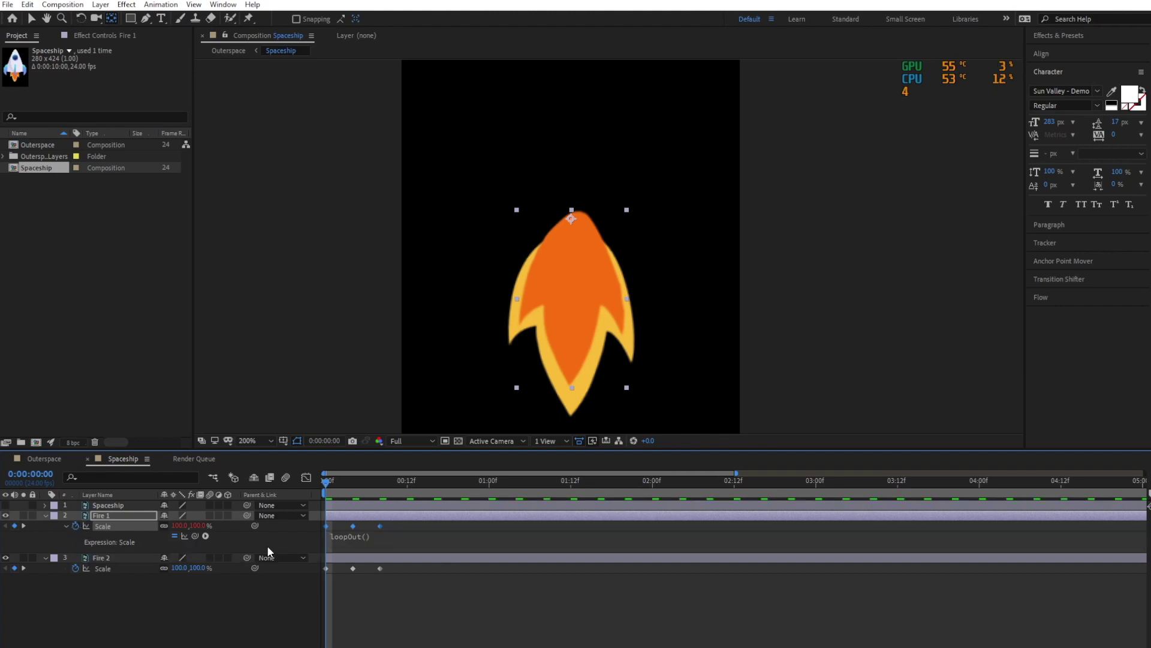
Copy the loopOut() expression from the Scale of Fire 1 to the Scale of Fire 2
key("ctrl+c")
left_click(77, 568, "alt")
key("ctrl+v")
key("KP_Enter")
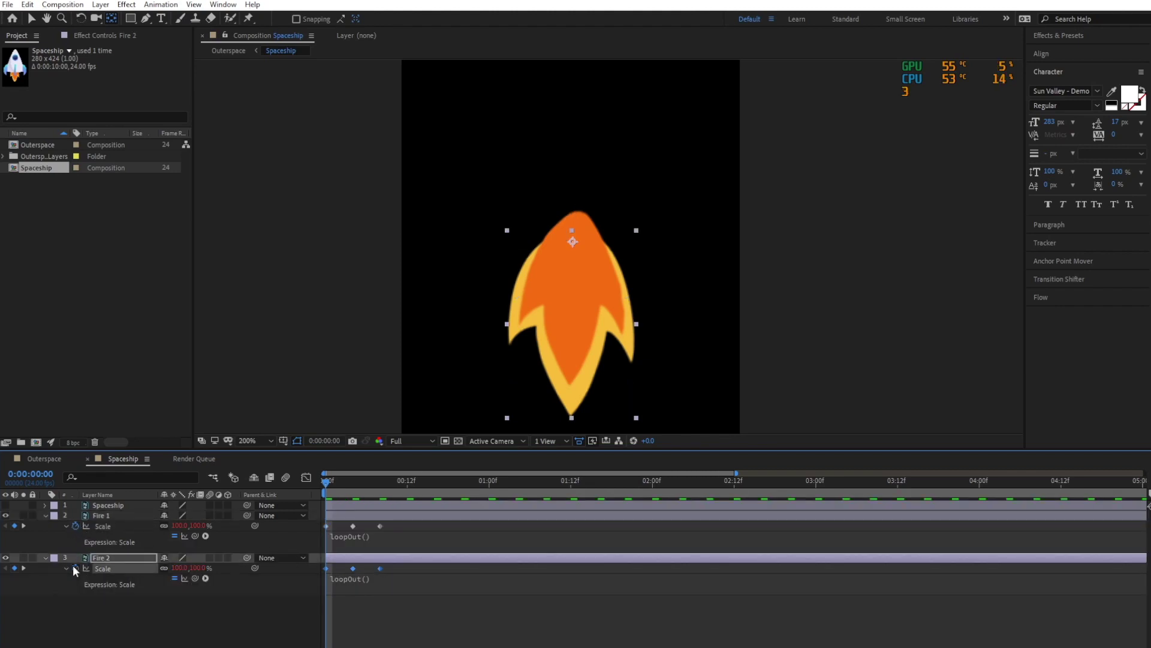
Collapse the expression rows so that only the Scale keyframes of both fire layers are shown
key("ctrl+a")
key("u")
left_click(88, 548)
key("ctrl+a")
key("u")
left_click(109, 585)
Preview the flame with the Spaceship layer visible again and compress both fire layers' Scale keyframes to end at frame 6
key("space")
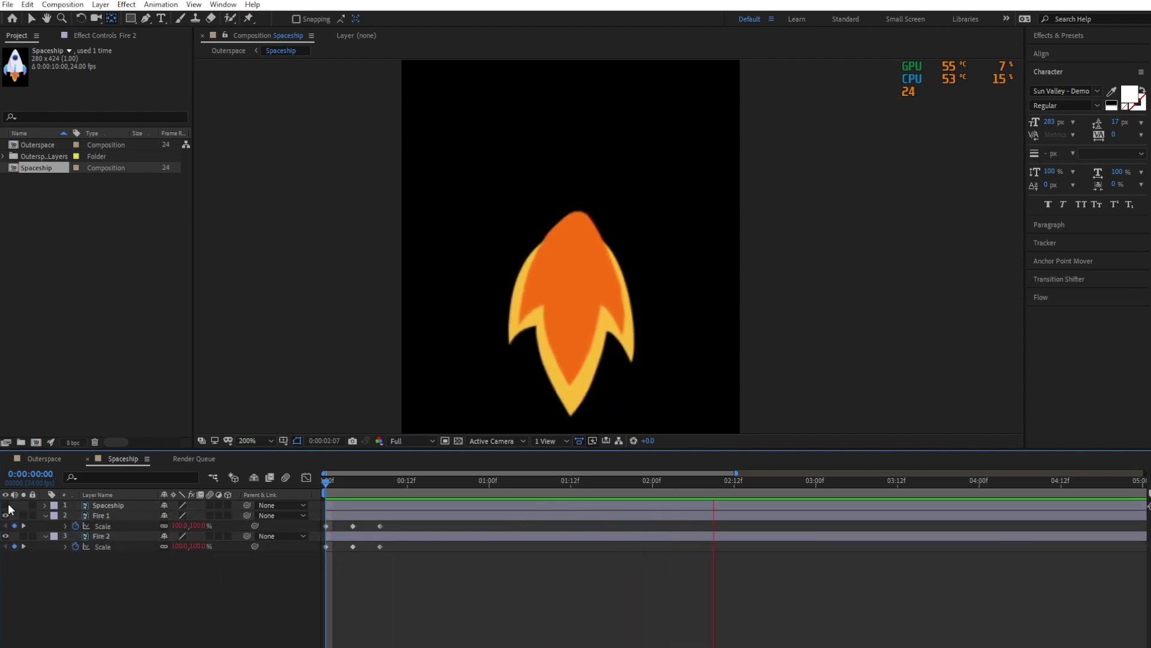
scroll(596, 226, "down", 4)
left_click_drag(417, 566, 367, 528)
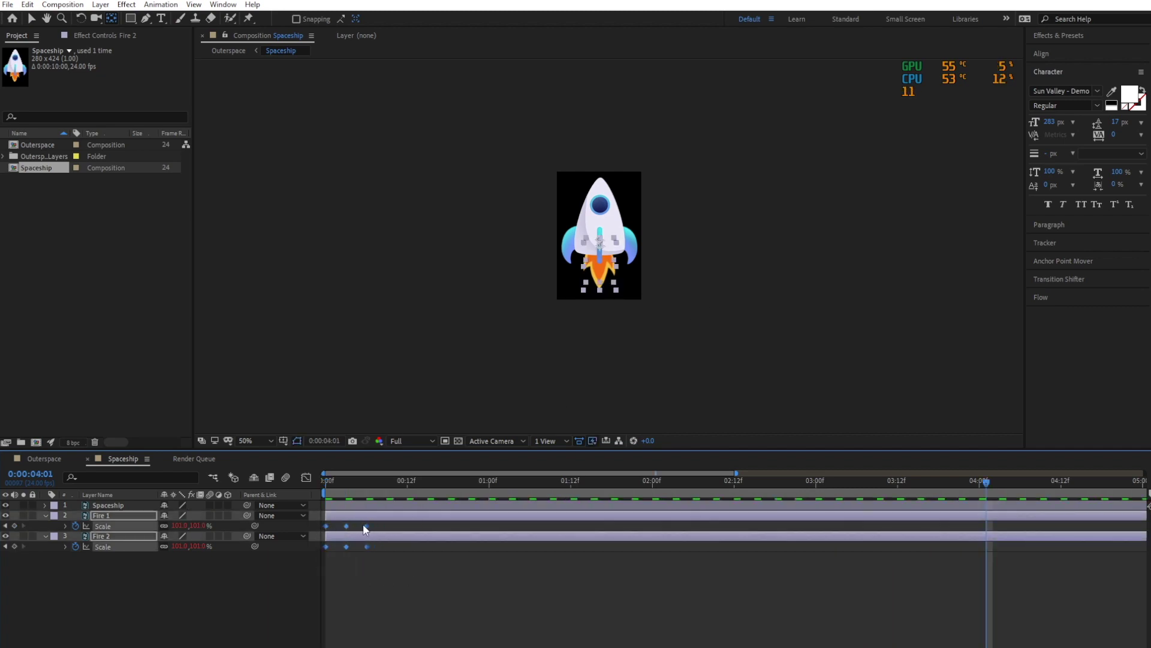
Move the last Scale keyframes of both fire layers to frame 5 and preview the flame
key("space")
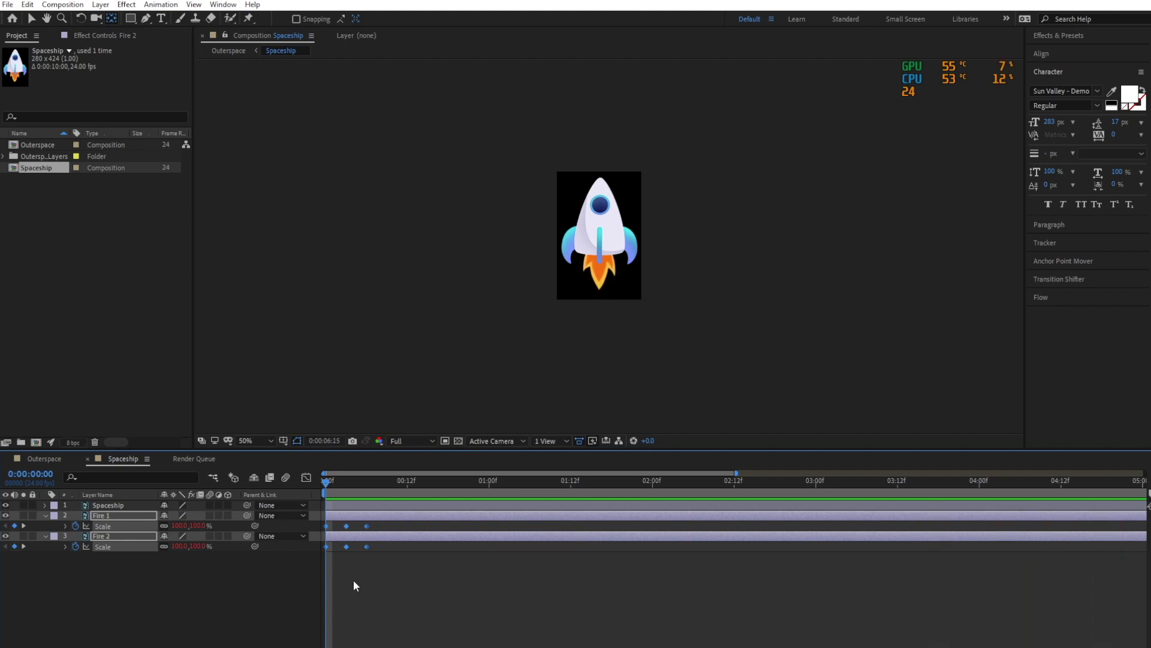
key("space")
left_click_drag(719, 473, 283, 514)
left_click(421, 586)
left_click_drag(366, 562, 354, 526)
left_click_drag(383, 560, 360, 526)
left_click_drag(351, 557, 337, 523)
left_click_drag(348, 526, 344, 528)
left_click(343, 580)
left_click_drag(336, 481, 306, 500)
key("space")
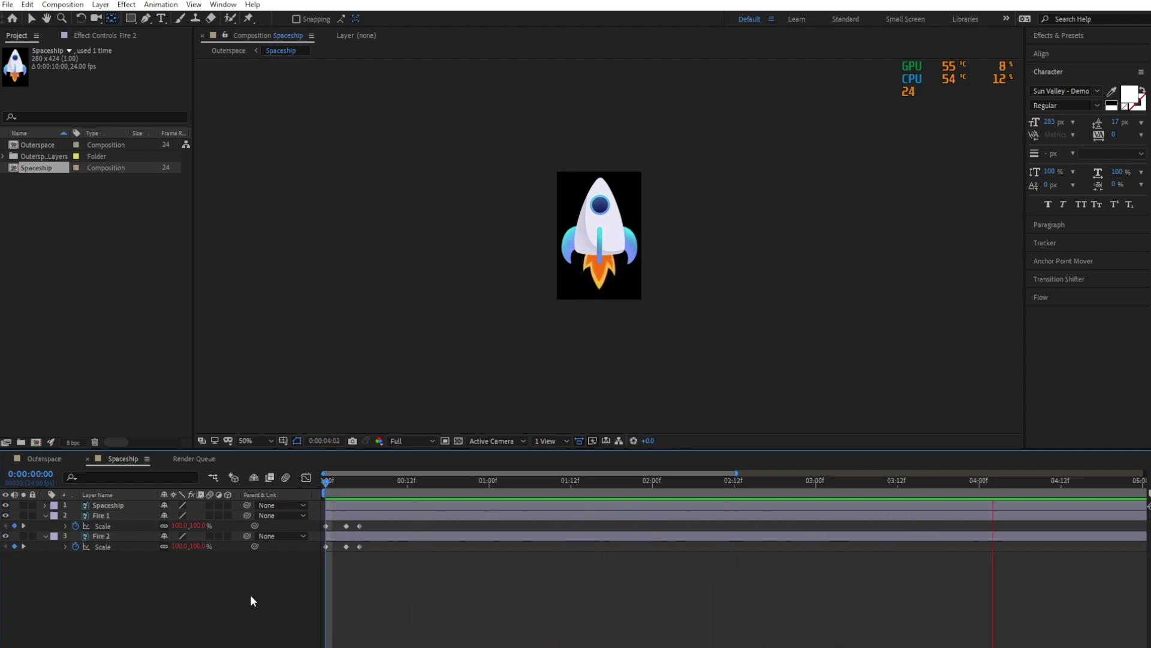
key("space")
At frame 3, set the Scale of Fire 1 and Fire 2 to 101%
left_click(346, 484)
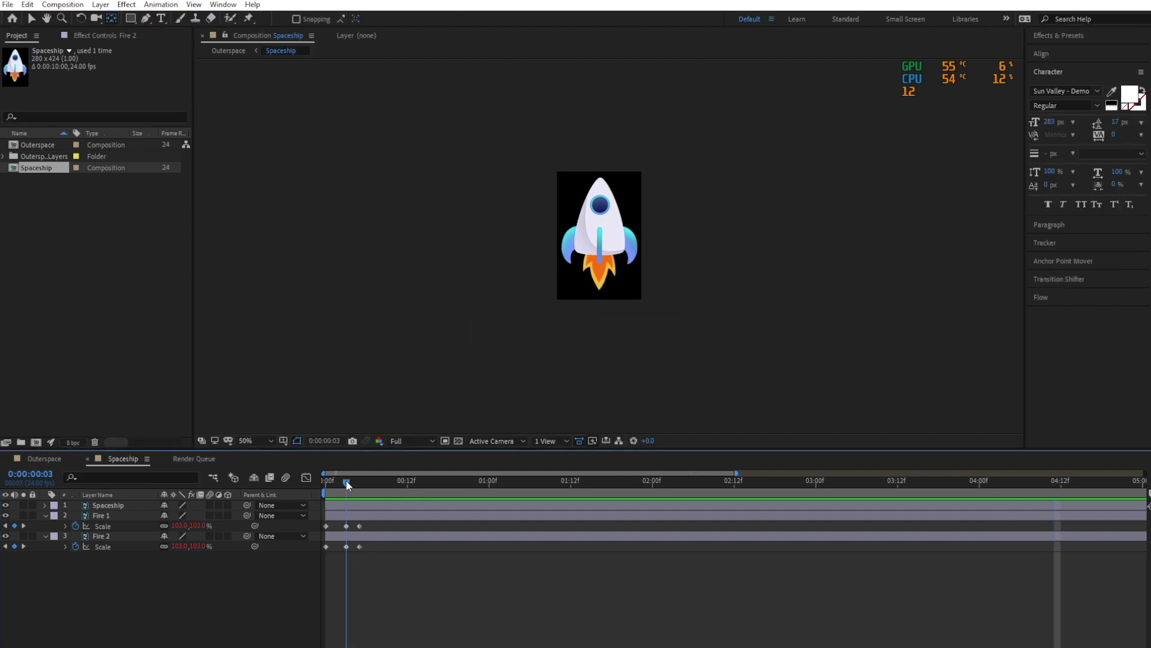
left_click(180, 526)
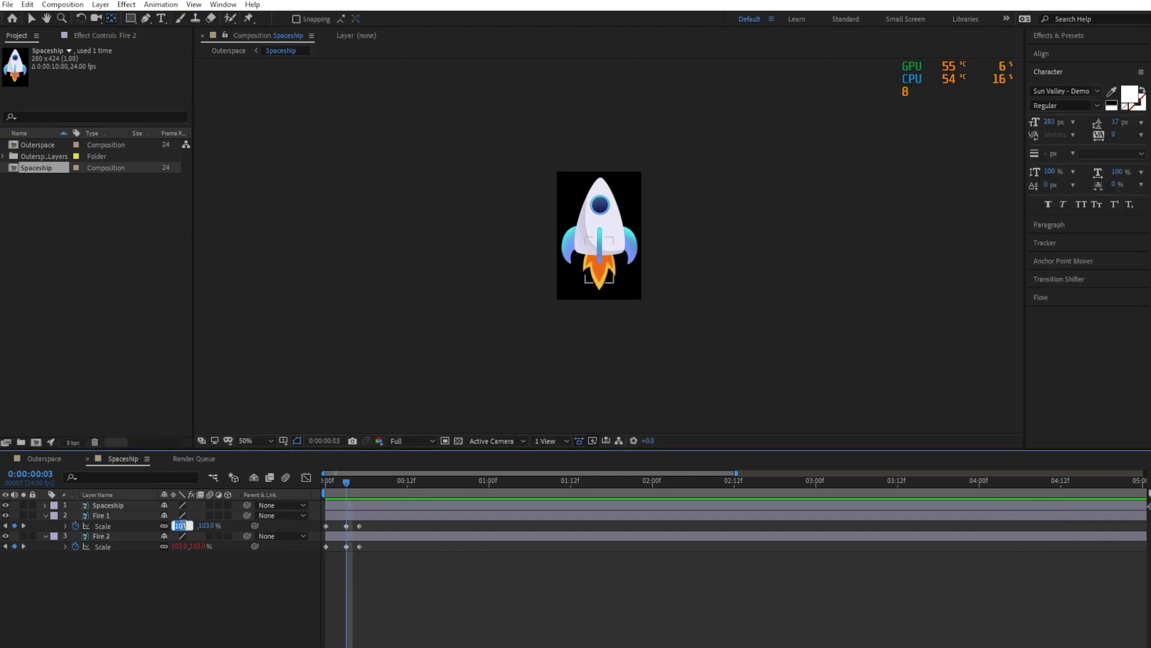
key("Return")
left_click(182, 546)
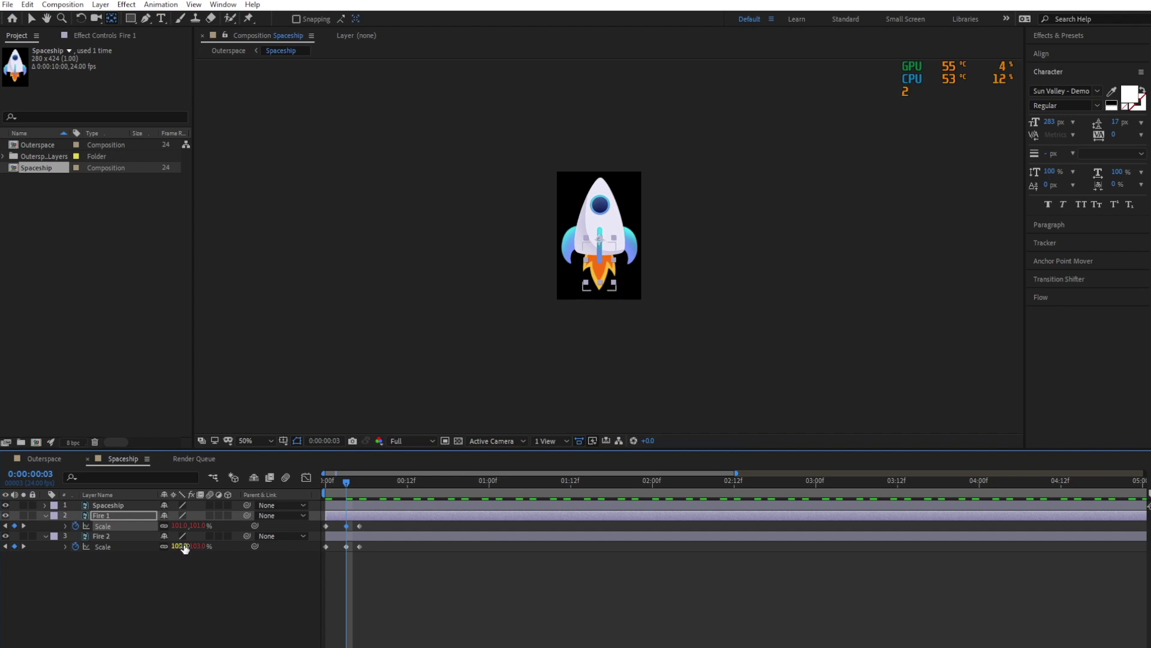
left_click(186, 545)
key("Return")
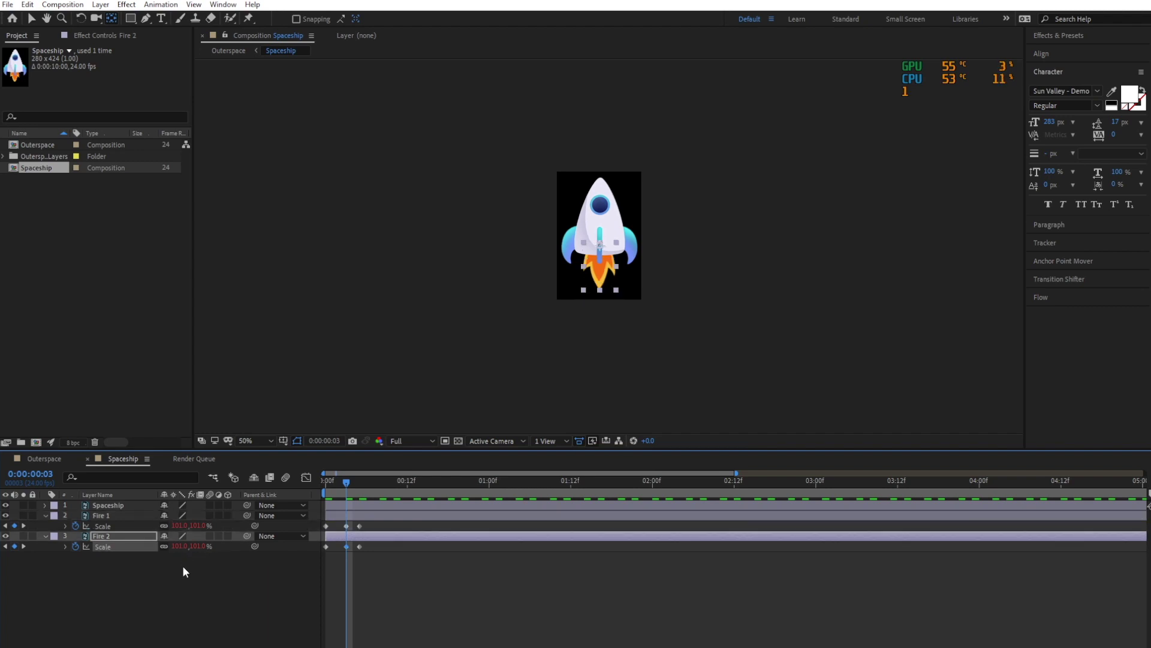
Unlink the Scale proportions of both fire layers and set their vertical Scale at frame 3 to 103%
left_click(212, 601)
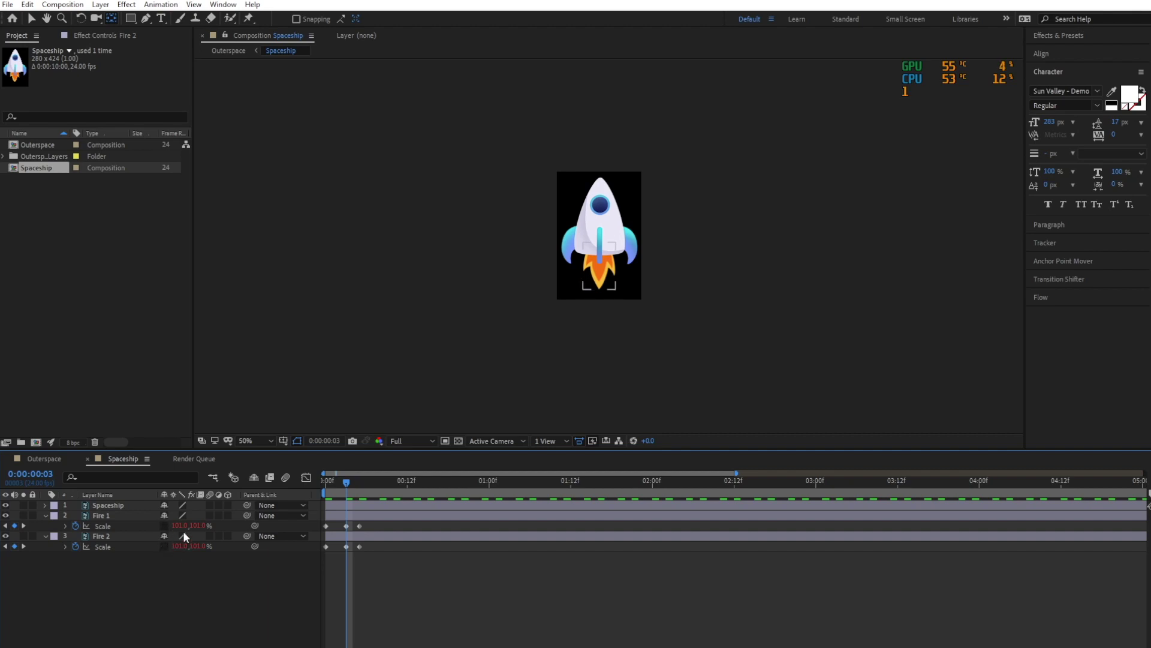
left_click_drag(193, 526, 202, 528)
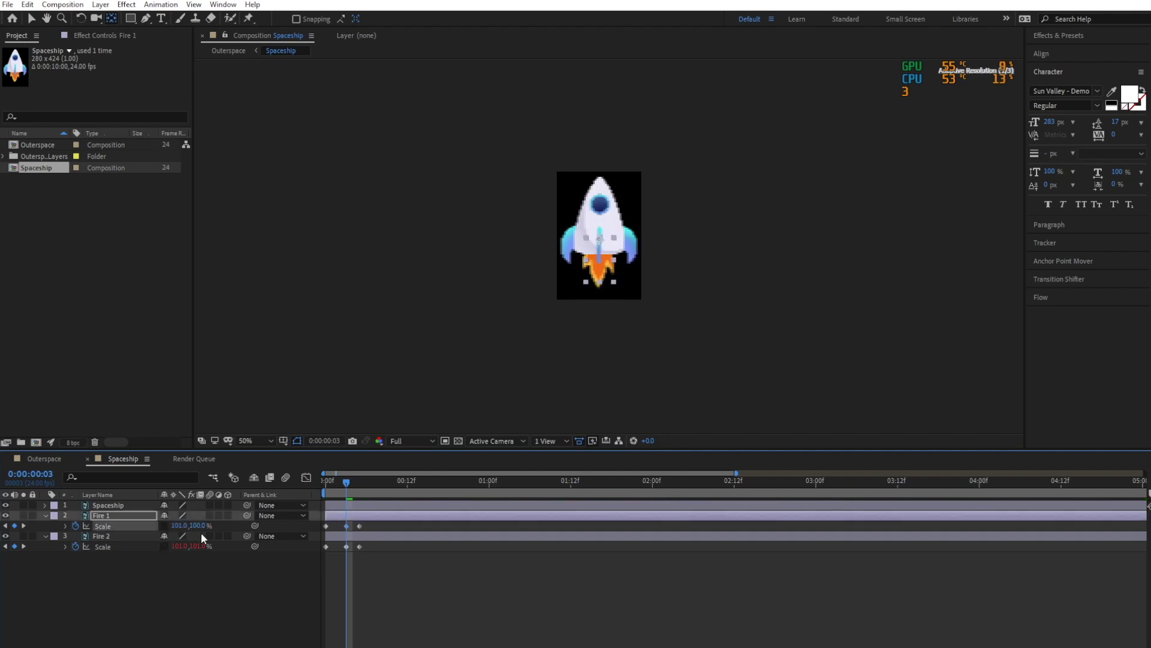
key("ctrl+z")
left_click(199, 527)
type("103")
key("Return")
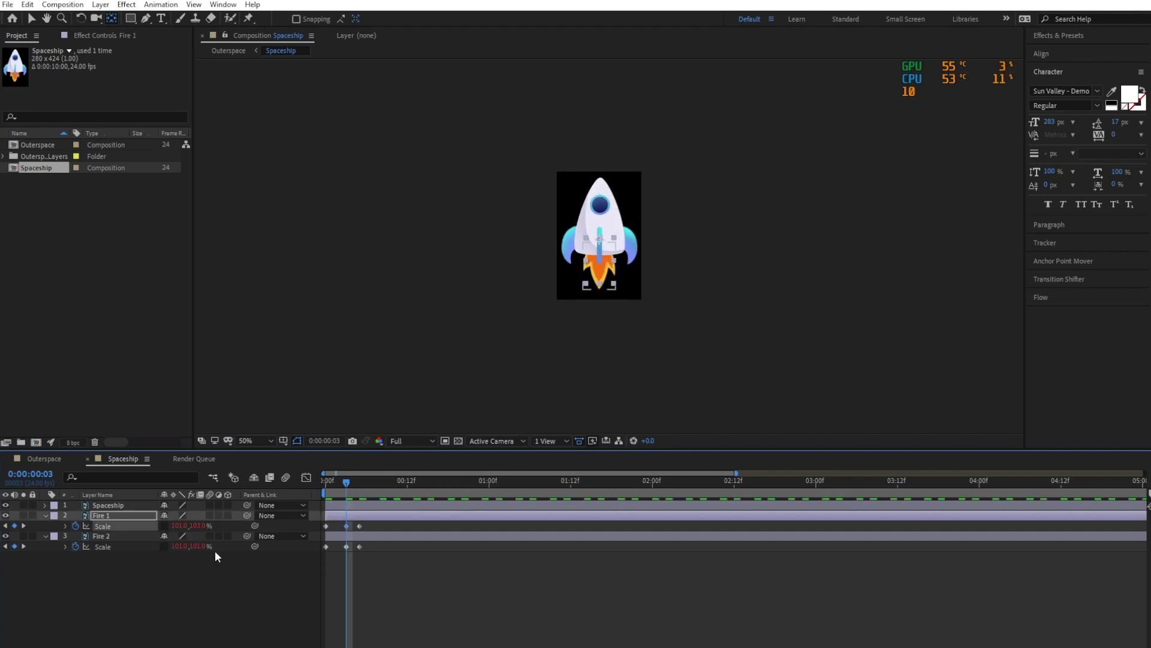
left_click(199, 546)
type("103")
key("Return")
Preview the flame animation from the first frame of the Spaceship composition
left_click_drag(346, 482, 322, 496)
key("space")
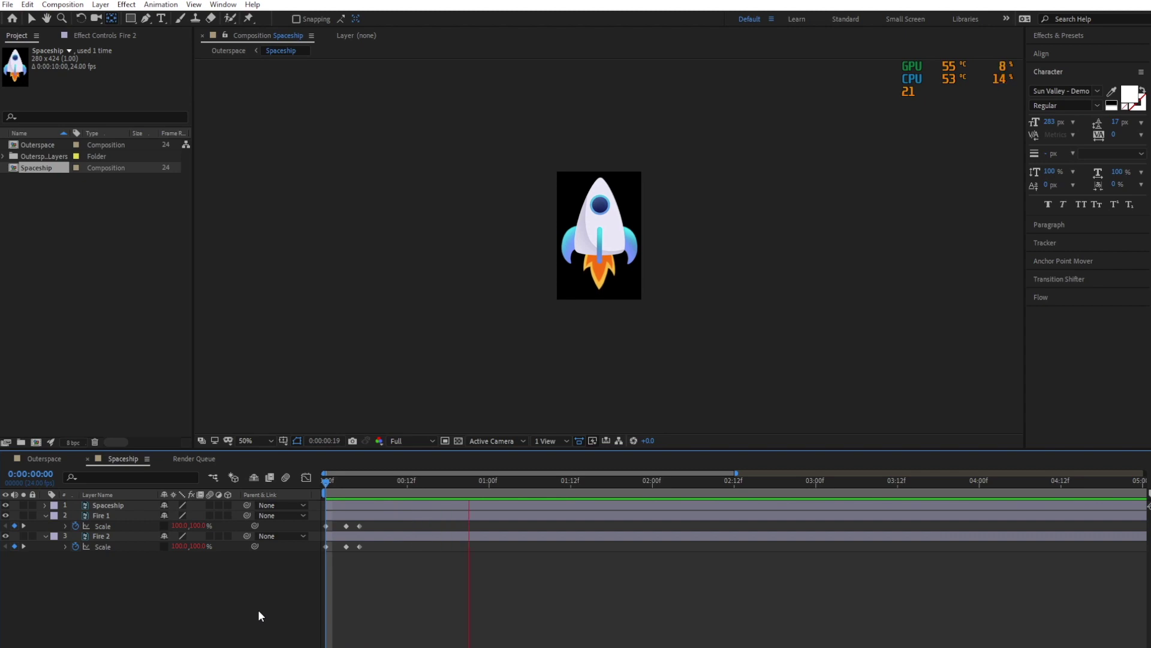
key("space")
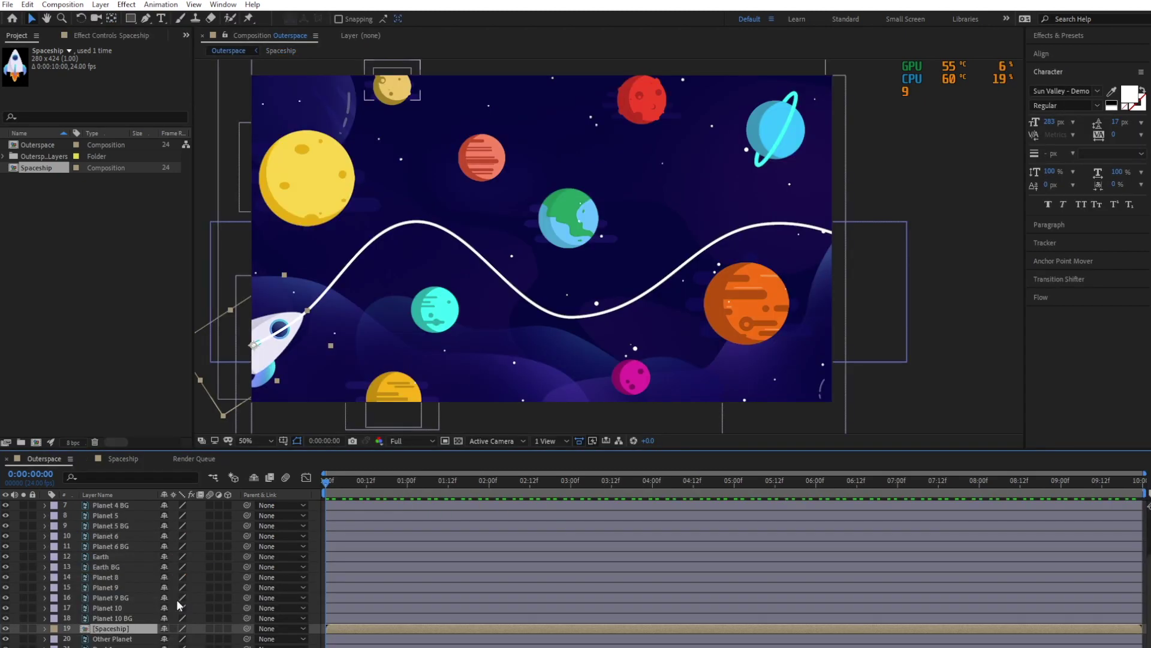
In the Outerspace composition, bring the Spaceship layer to the top of the layer stack and save the project
key("ctrl+shift+bracketright")
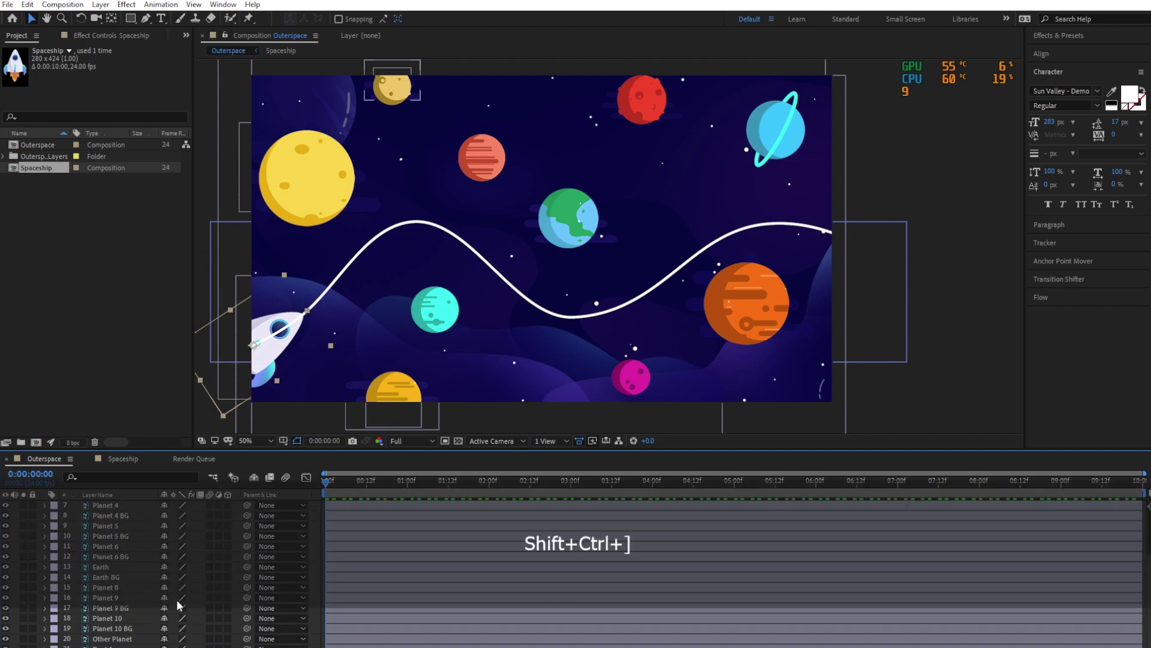
key("ctrl+s")
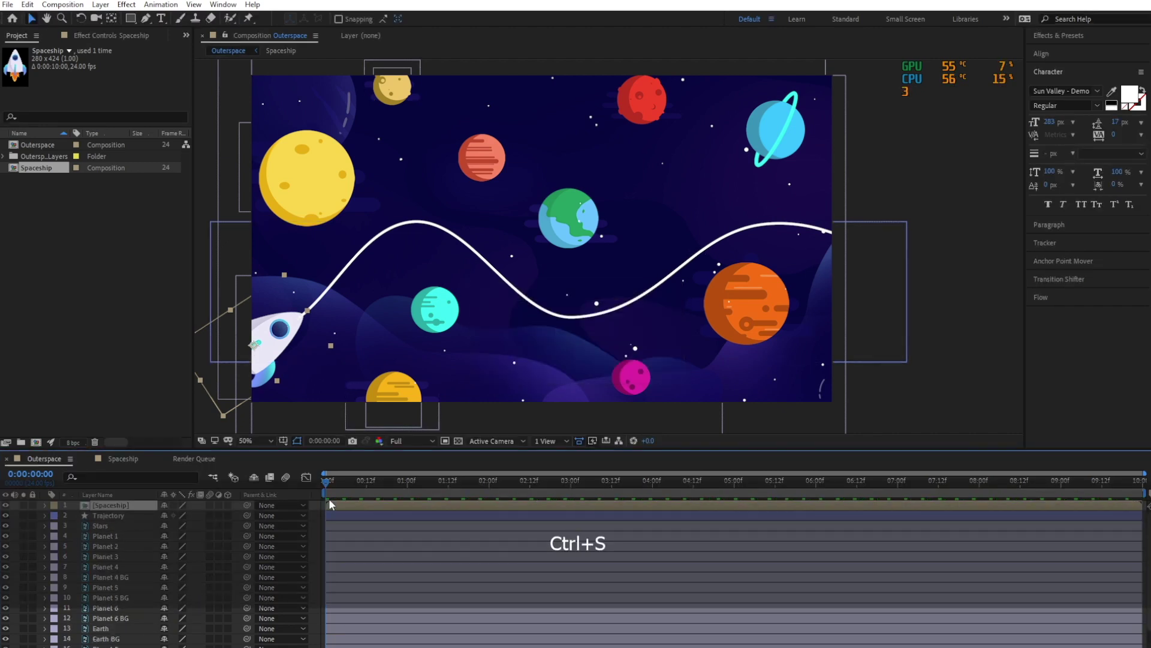
key("Home")
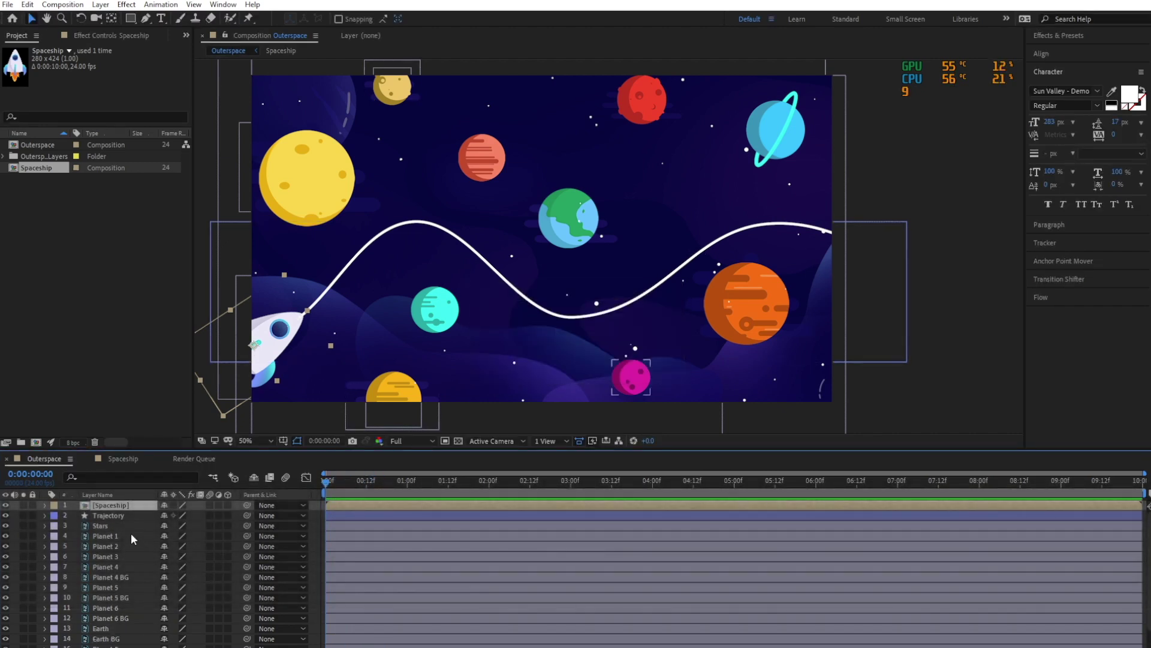
Expand Path 1 of Shape 1 in the Trajectory layer and copy its Path property
left_click(128, 515)
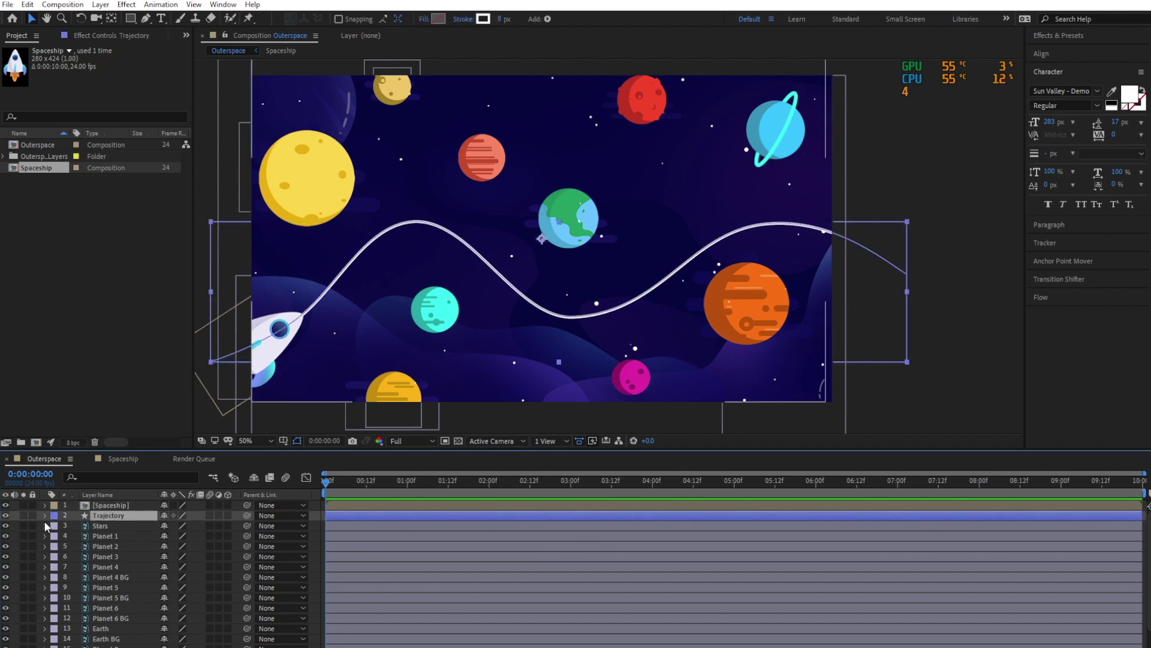
left_click(45, 515)
left_click(55, 526)
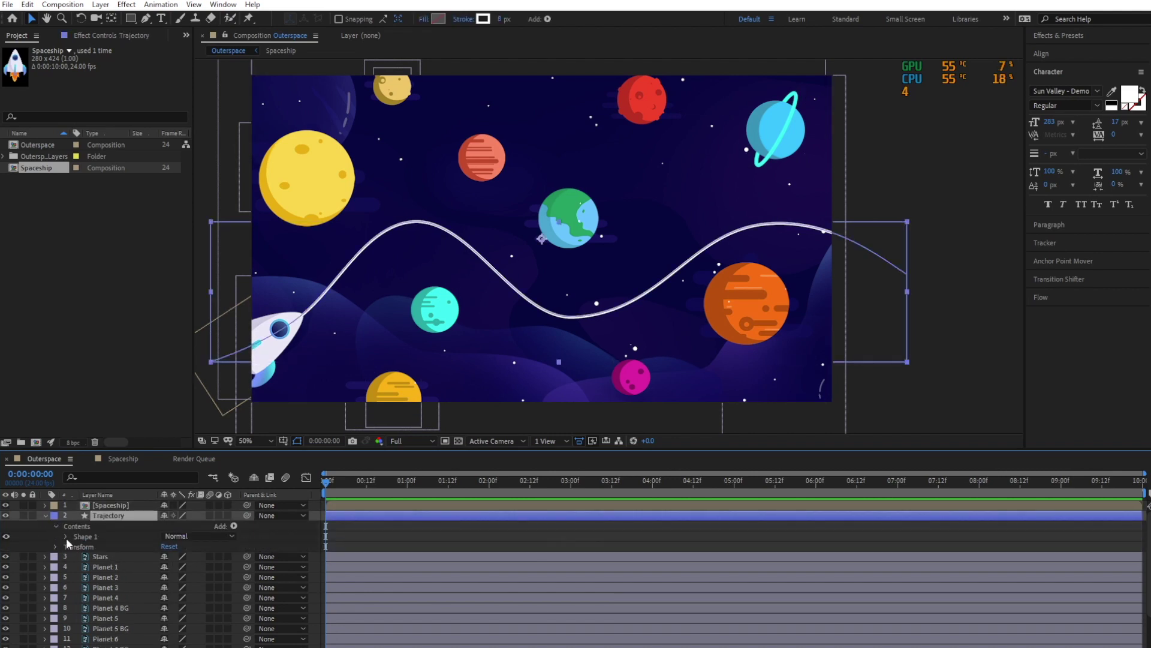
left_click(66, 536)
left_click(75, 546)
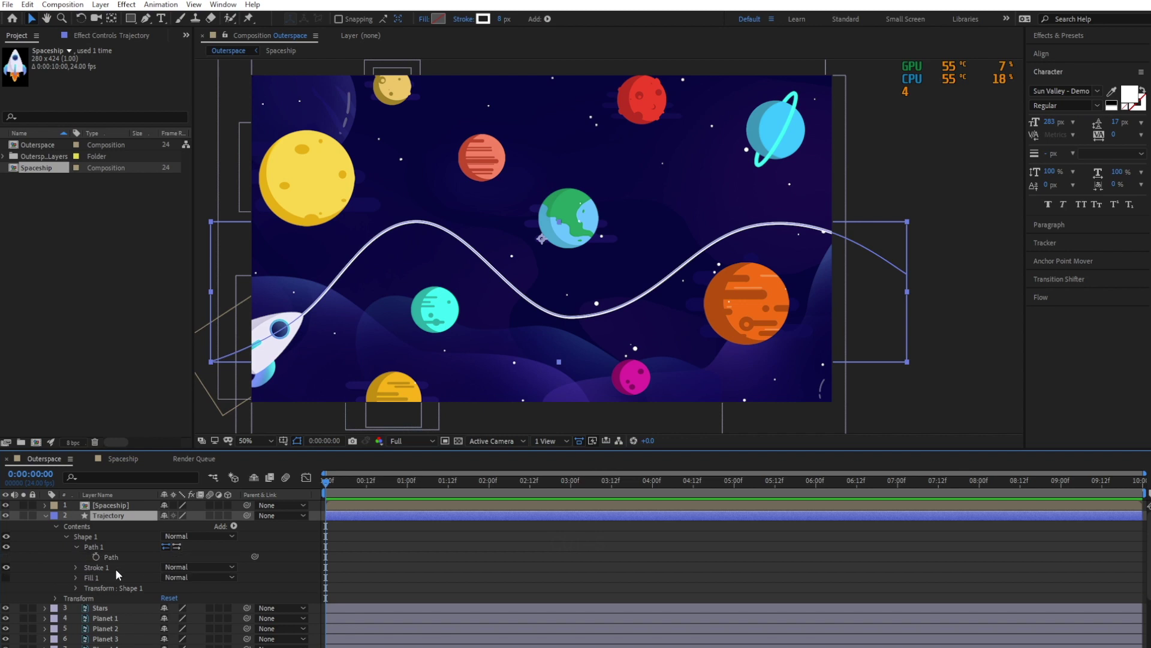
left_click(109, 557)
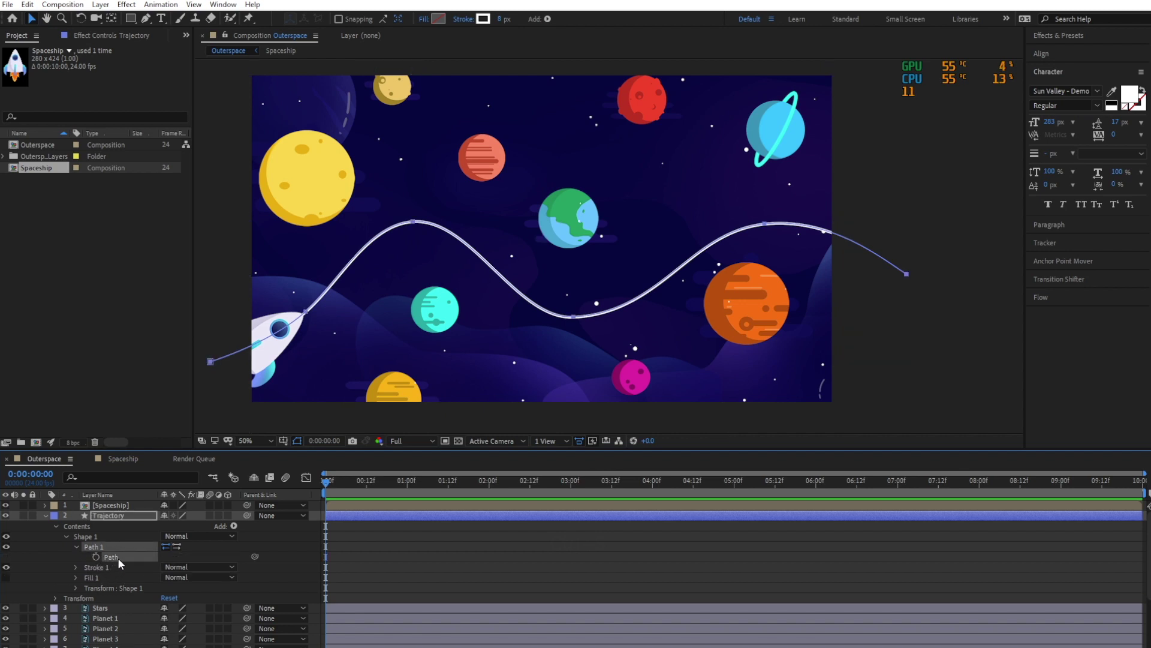
key("ctrl+c")
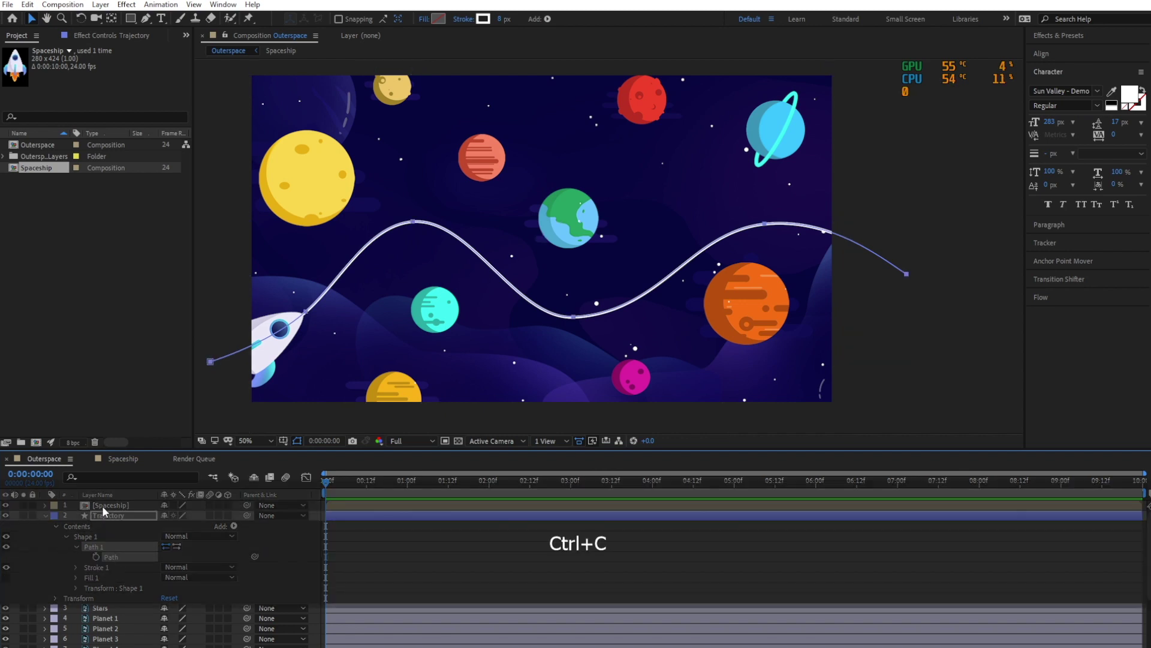
Enable Position keyframing on the Spaceship layer at the first frame, paste the copied path into it and save
left_click(103, 505)
key("p")
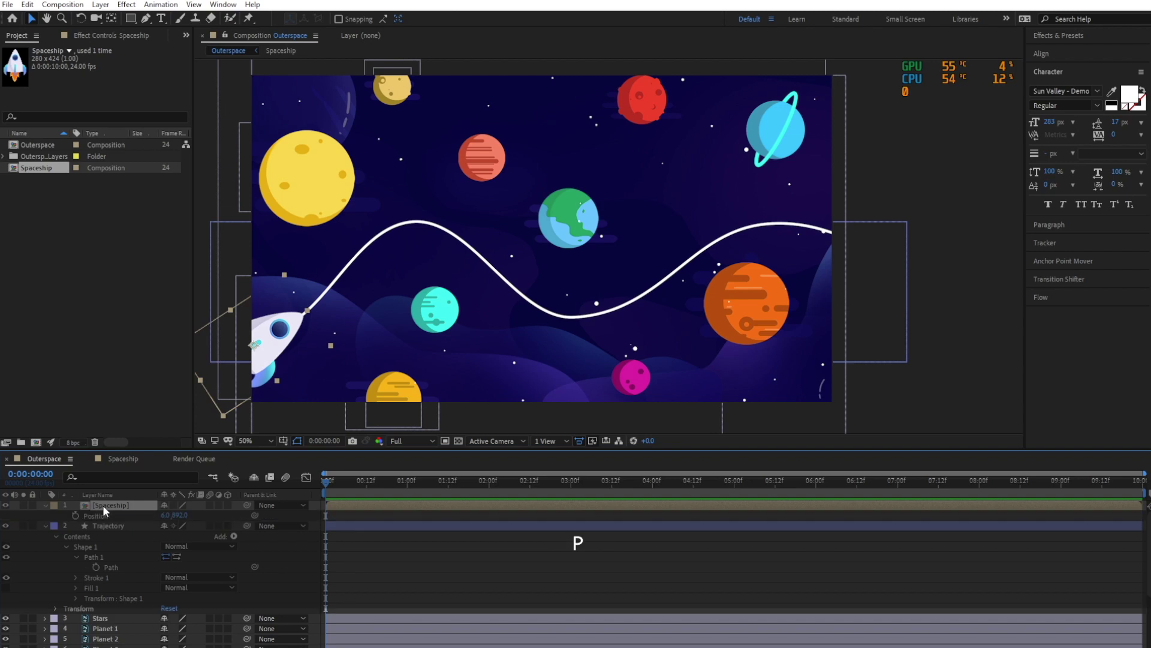
left_click(74, 516)
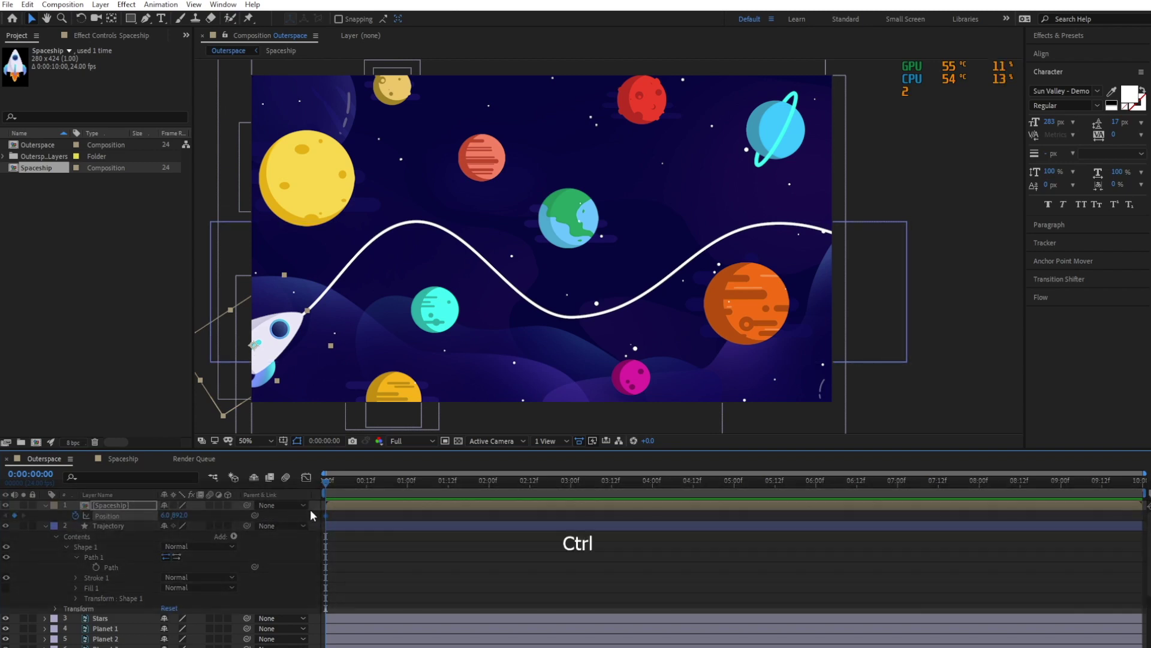
key("ctrl+v")
key("ctrl+s")
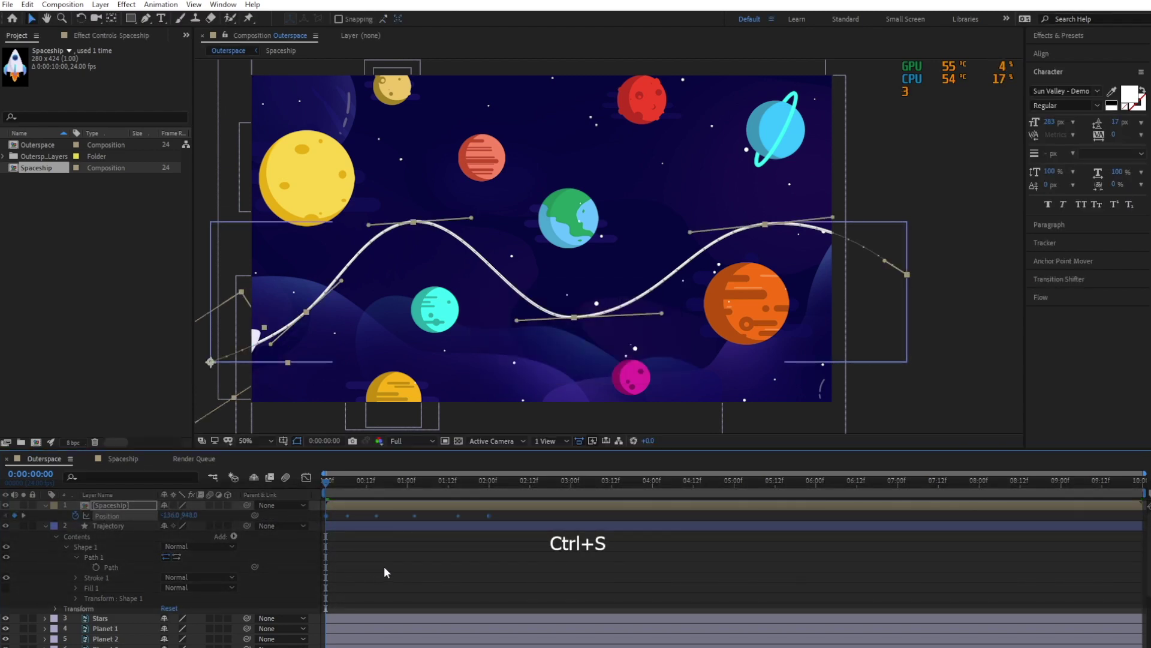
Stretch the Spaceship's Position keyframes proportionally to end at 5 seconds and save the project
left_click_drag(332, 482, 733, 524)
left_click_drag(489, 515, 567, 515)
left_click_drag(636, 524, 733, 527)
key("ctrl+s")
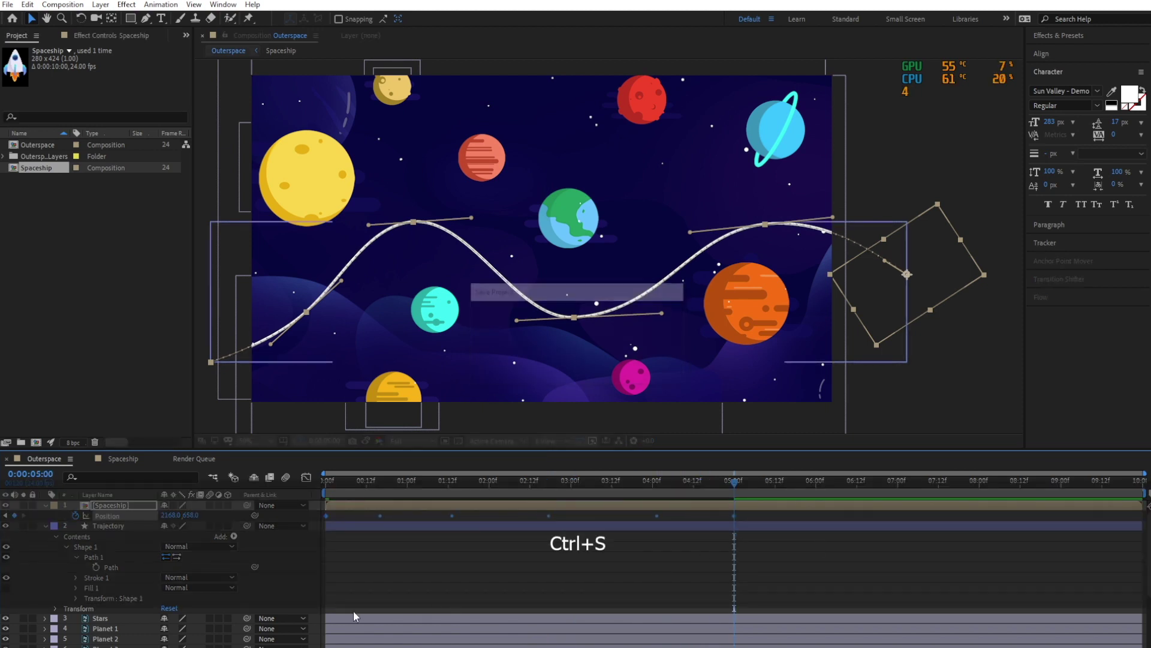
Hide and collapse the Trajectory layer, and preview the rocket's flight from the first frame
left_click(108, 618)
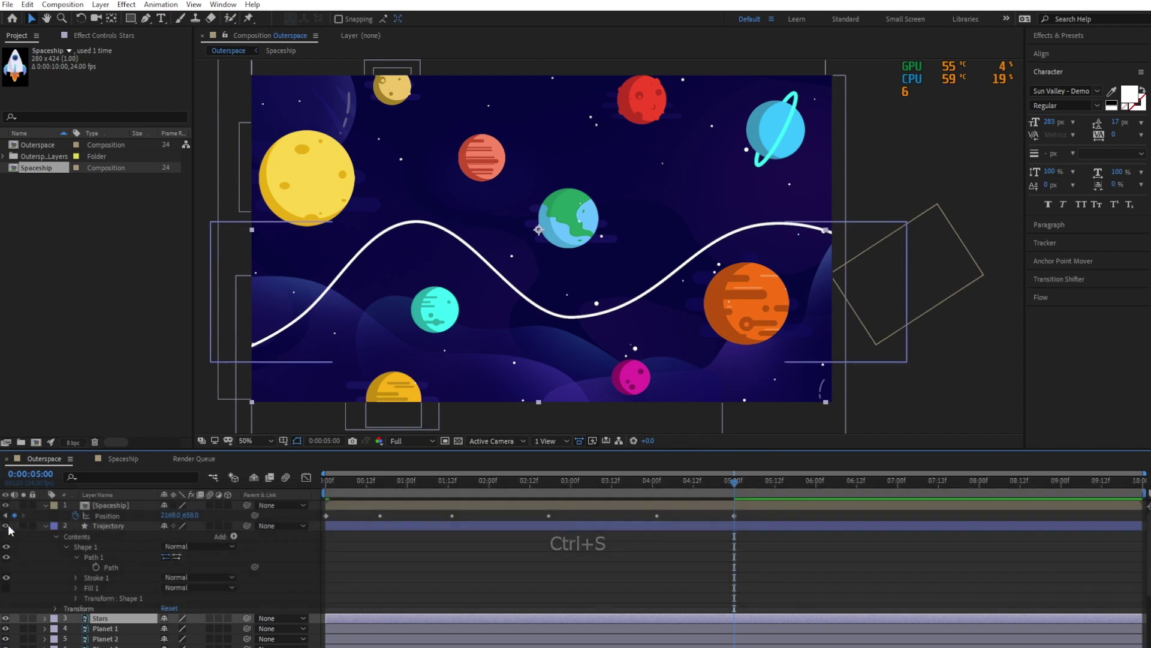
left_click(46, 526)
key("space")
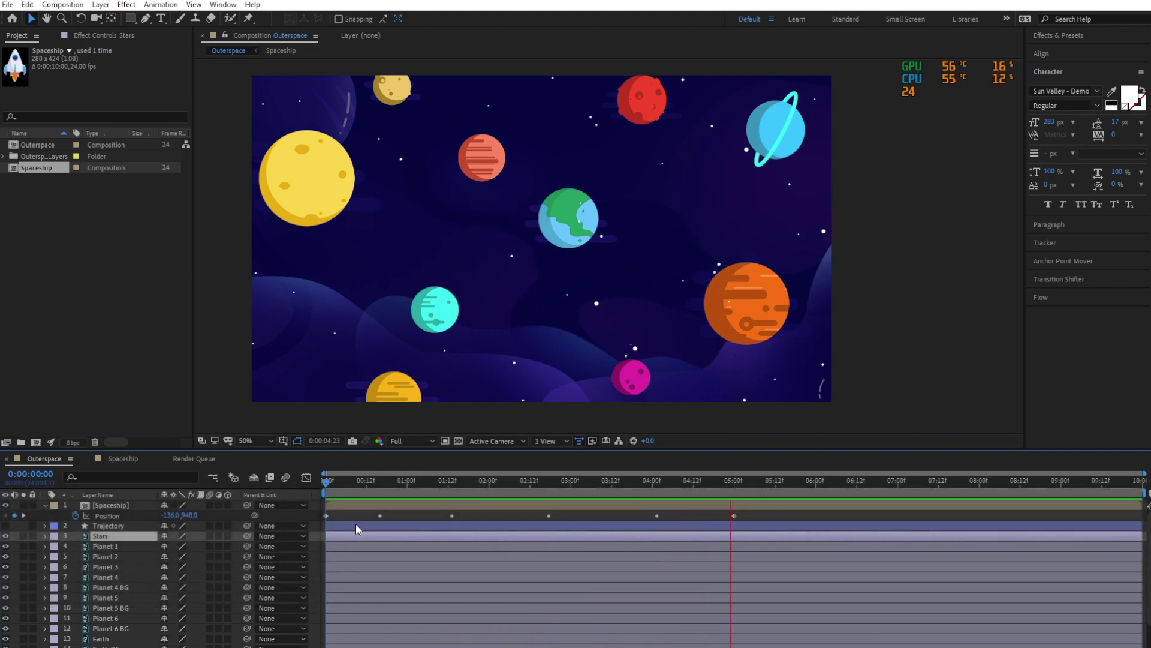
key("space")
Add the expression loopOut() to the Spaceship layer's Position
key("alt")
left_click(75, 515, "alt")
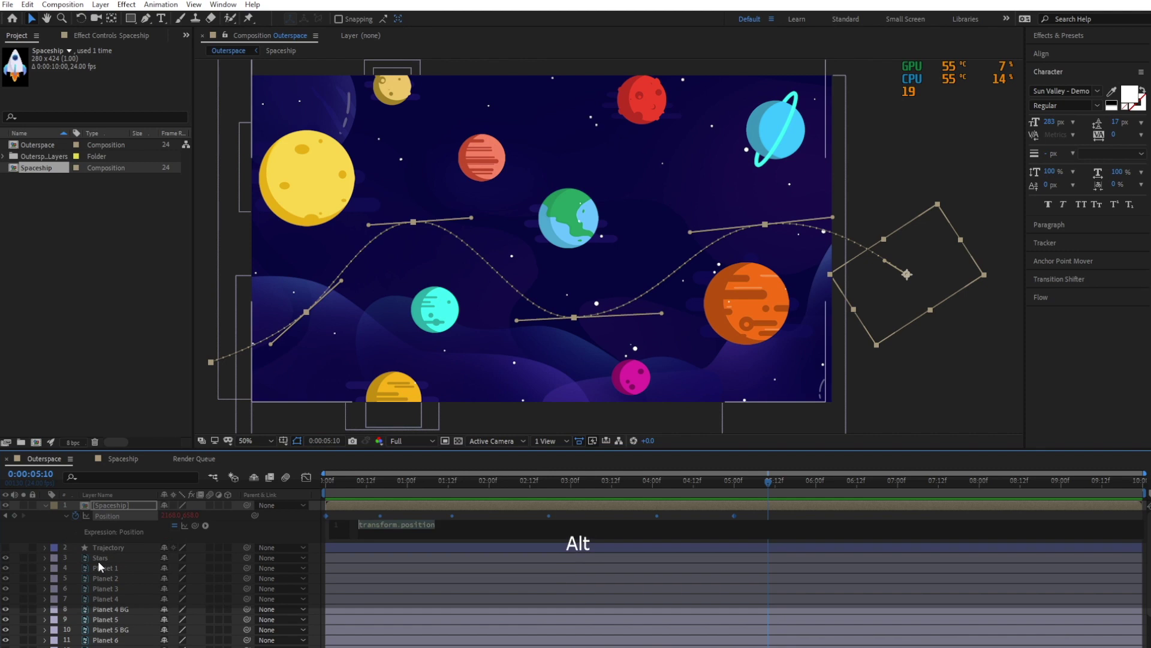
type("loop")
key("Return")
key("KP_Enter")
Preview the looping flight from the first frame and save the project
left_click(330, 480)
key("space")
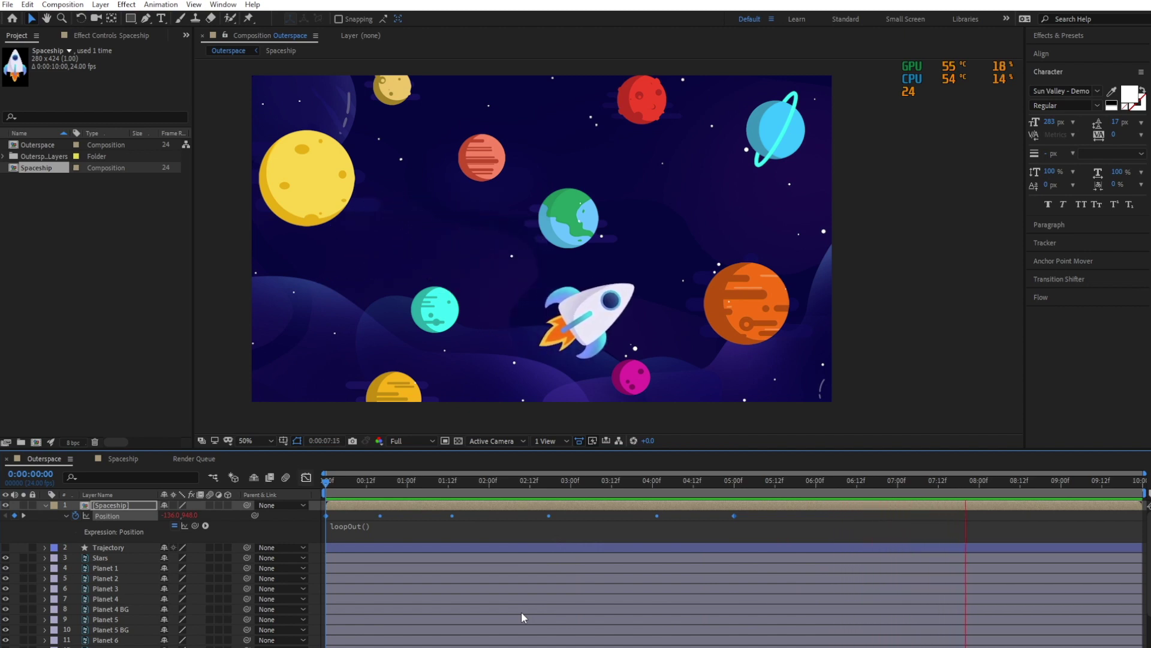
key("space")
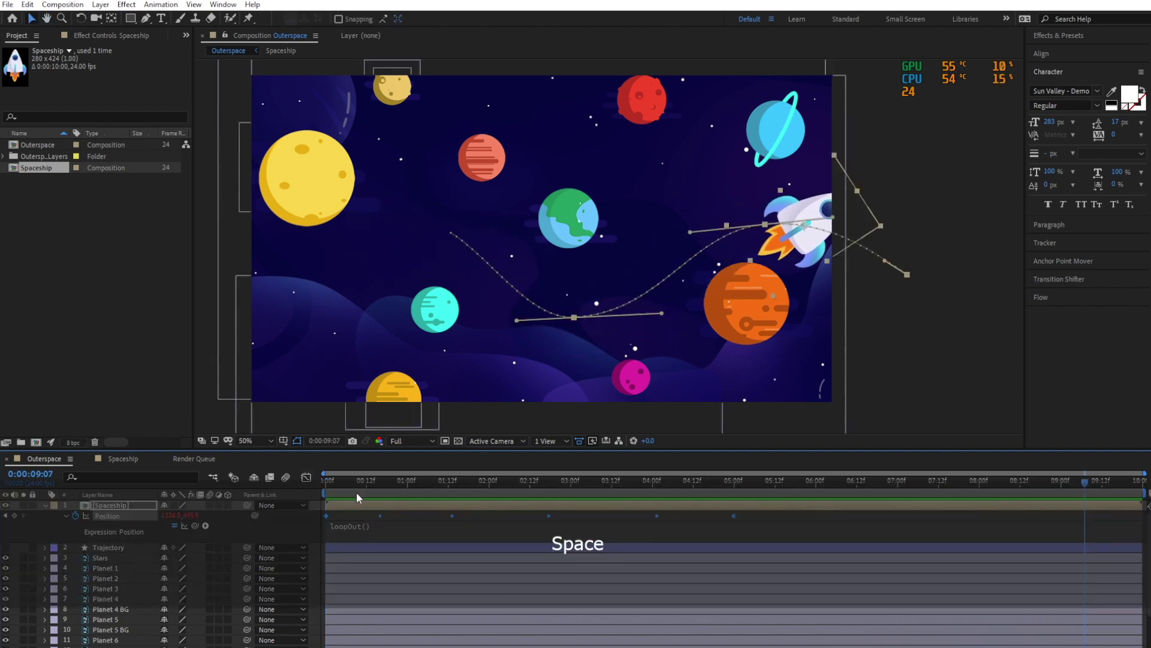
key("ctrl+s")
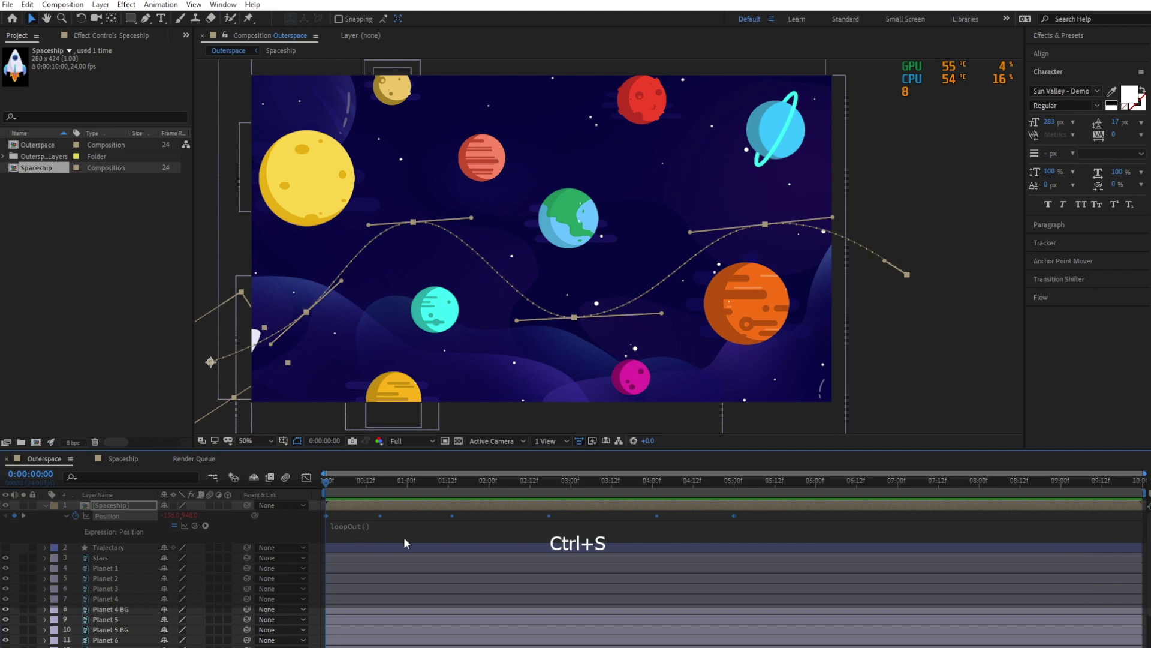
Show the Trajectory layer again and expand its contents down to Path 1 of Shape 1 for editing
left_click(91, 547)
left_click(5, 547)
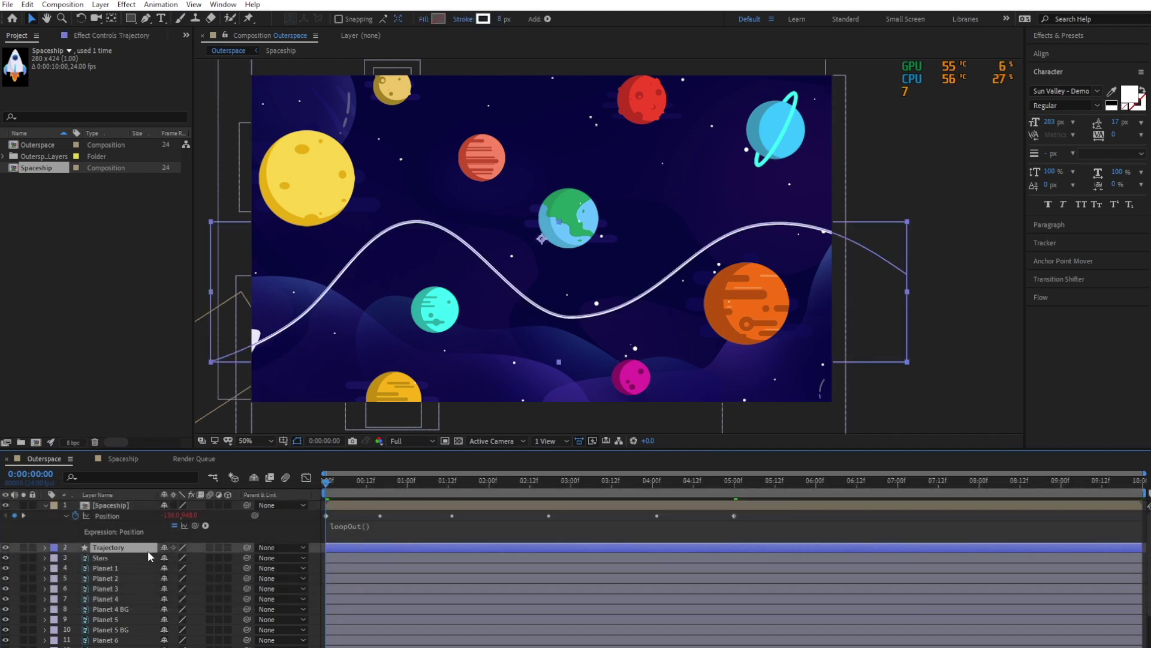
key("u")
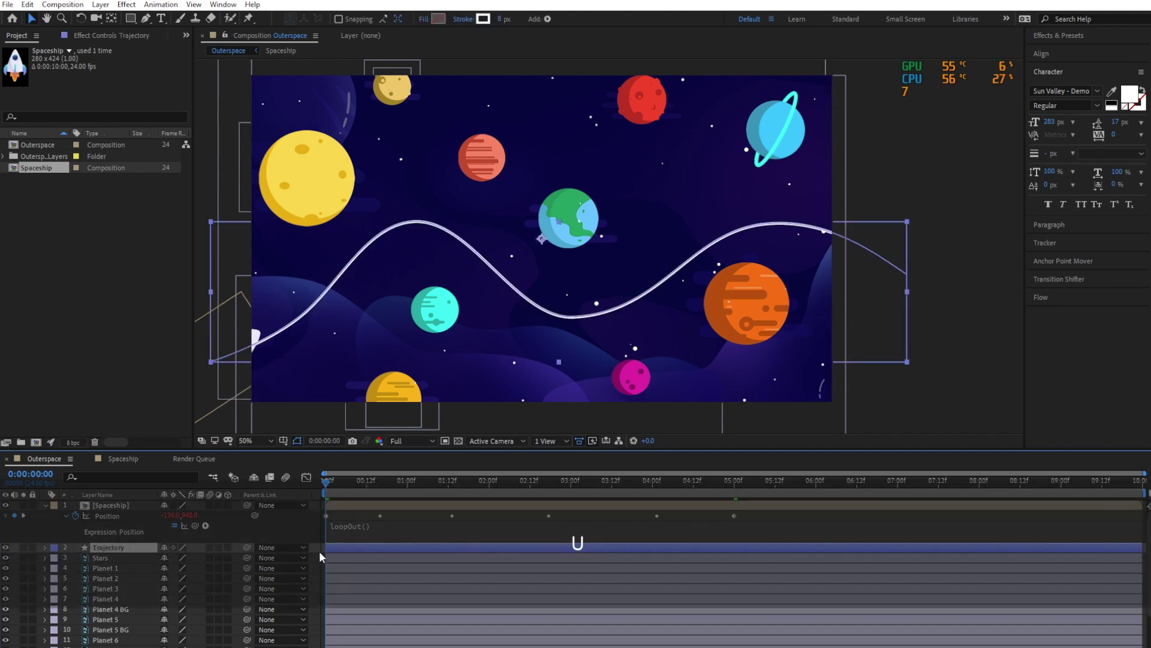
left_click(43, 547)
left_click(56, 558)
left_click(84, 568)
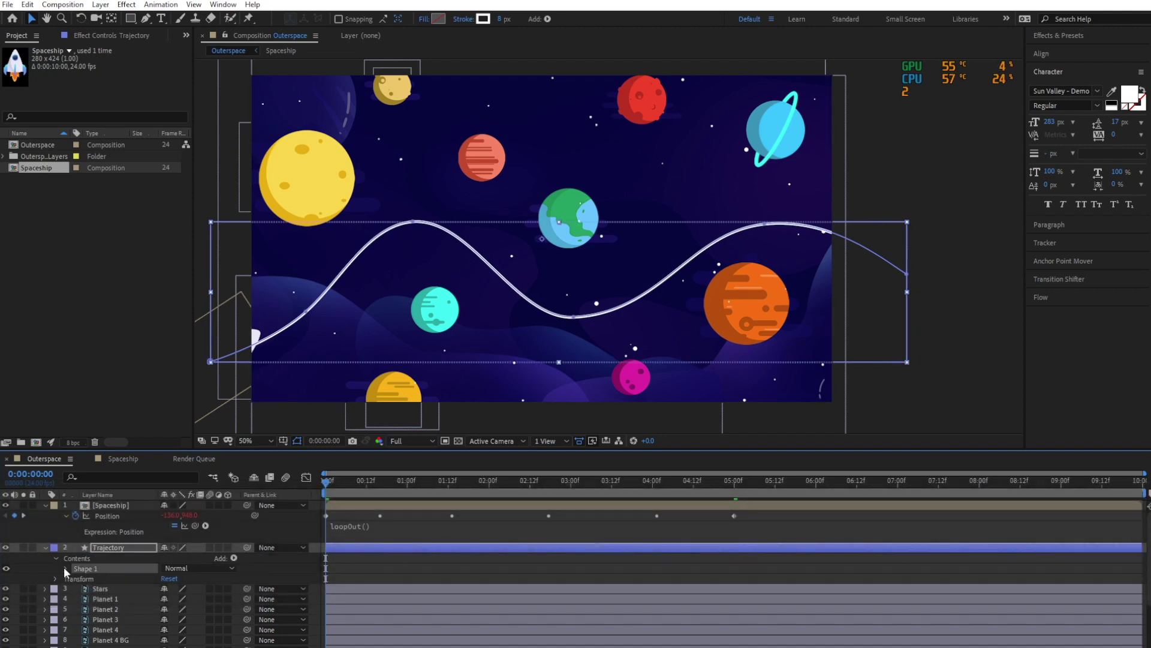
left_click(65, 568)
left_click(96, 579)
left_click(76, 578)
Move the Trajectory path's starting point down and farther outside the frame, and pull out its curve handles with the Convert Vertex tool
left_click_drag(210, 361, 237, 382)
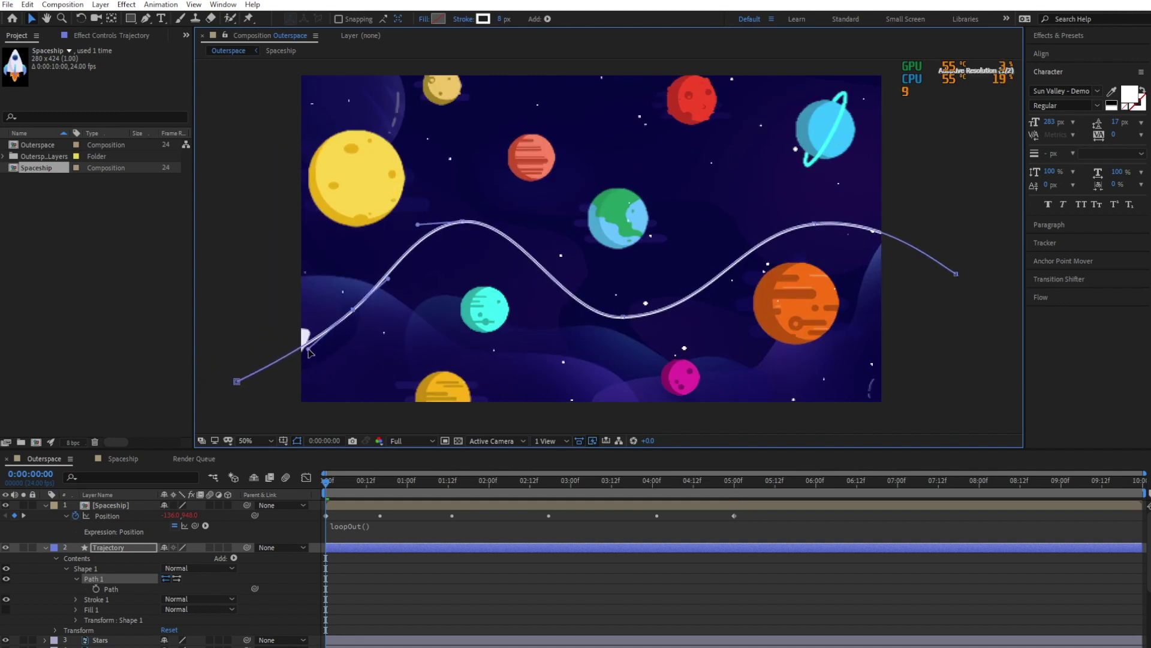
left_click(145, 19)
left_click(177, 60)
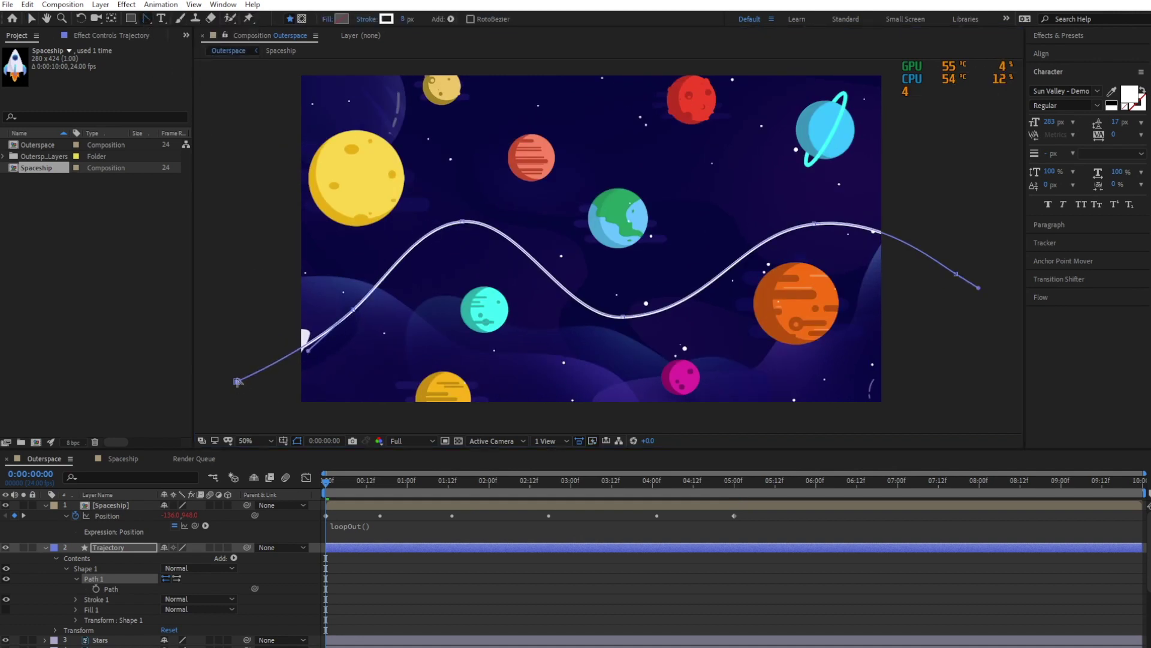
left_click_drag(237, 382, 248, 383)
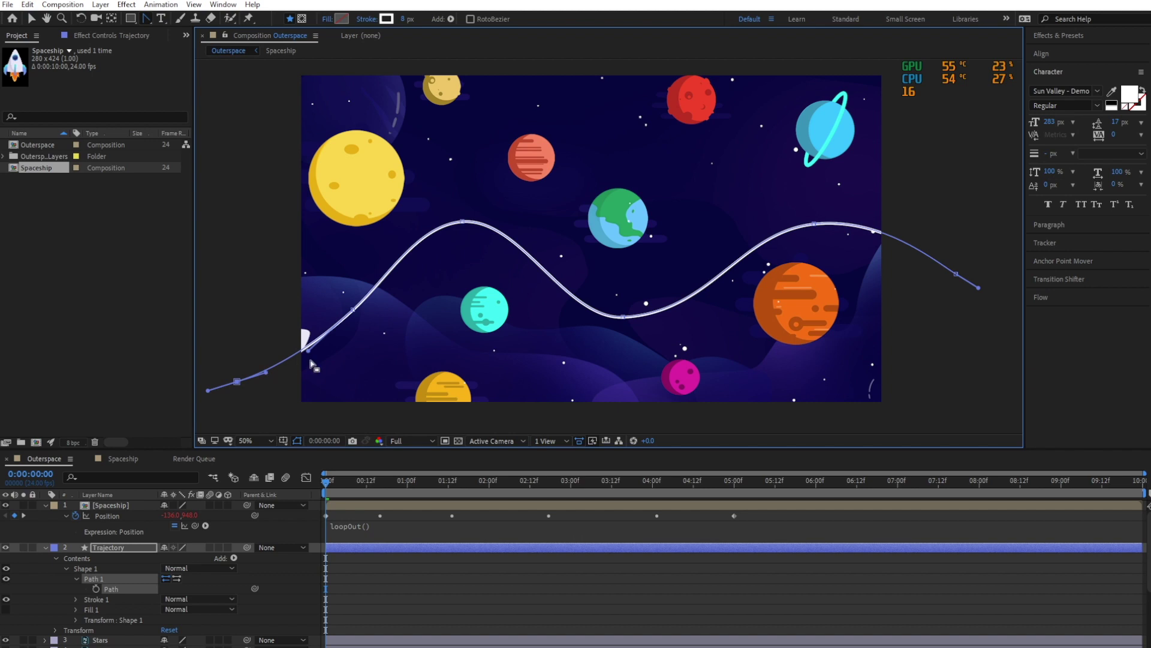
Adjust the Trajectory's curve near its starting point, lower the valley point between the two crests, and save the project
left_click(144, 21)
left_click(162, 34)
left_click_drag(308, 351, 301, 348)
key("ctrl+s")
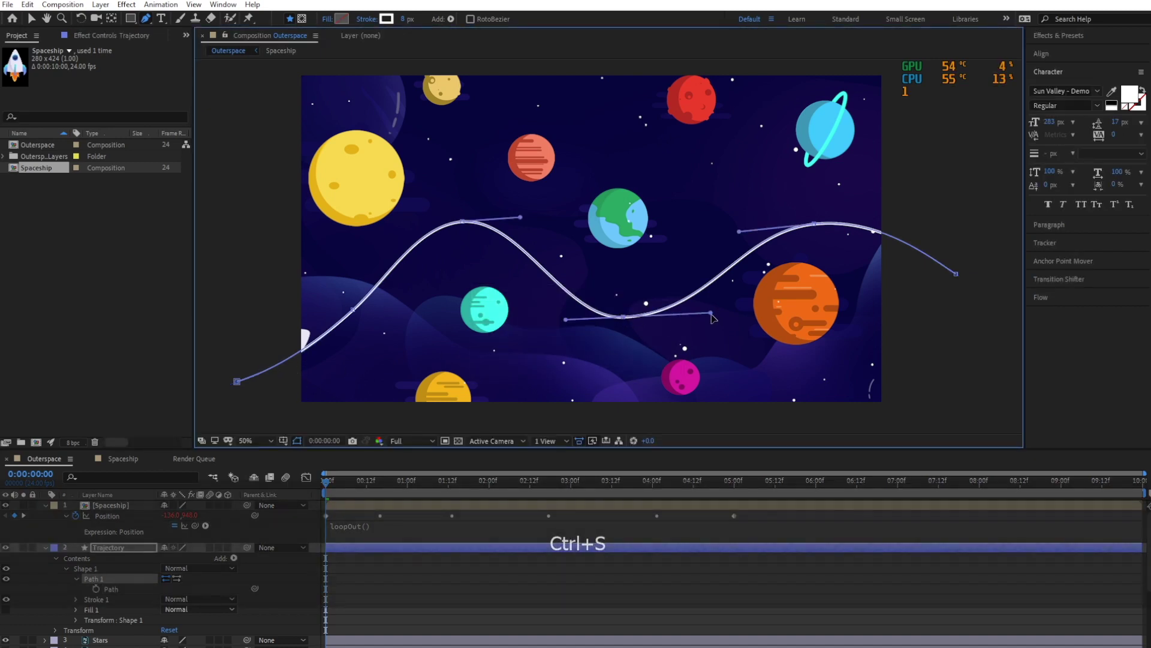
left_click_drag(711, 313, 710, 318)
left_click_drag(625, 316, 626, 324)
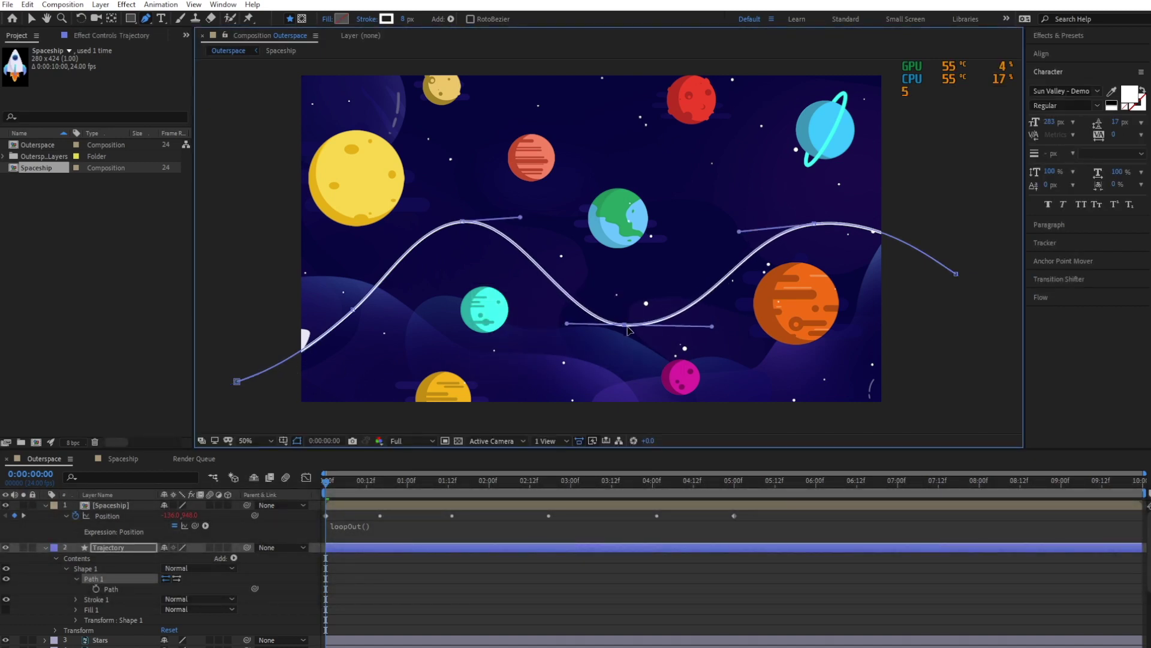
key("ctrl+s")
Replace the Spaceship layer's Position keyframes with the reshaped Trajectory path and save the project
left_click(120, 516)
key("ctrl+c")
left_click_drag(735, 518, 336, 517)
key("Delete")
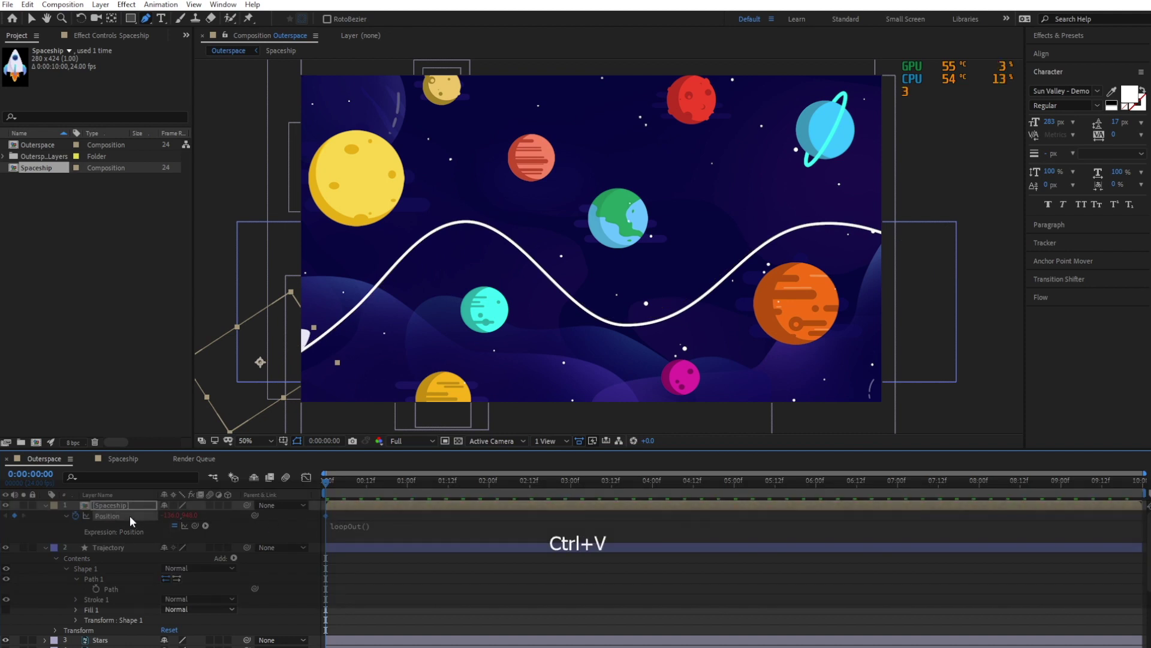
key("ctrl+s")
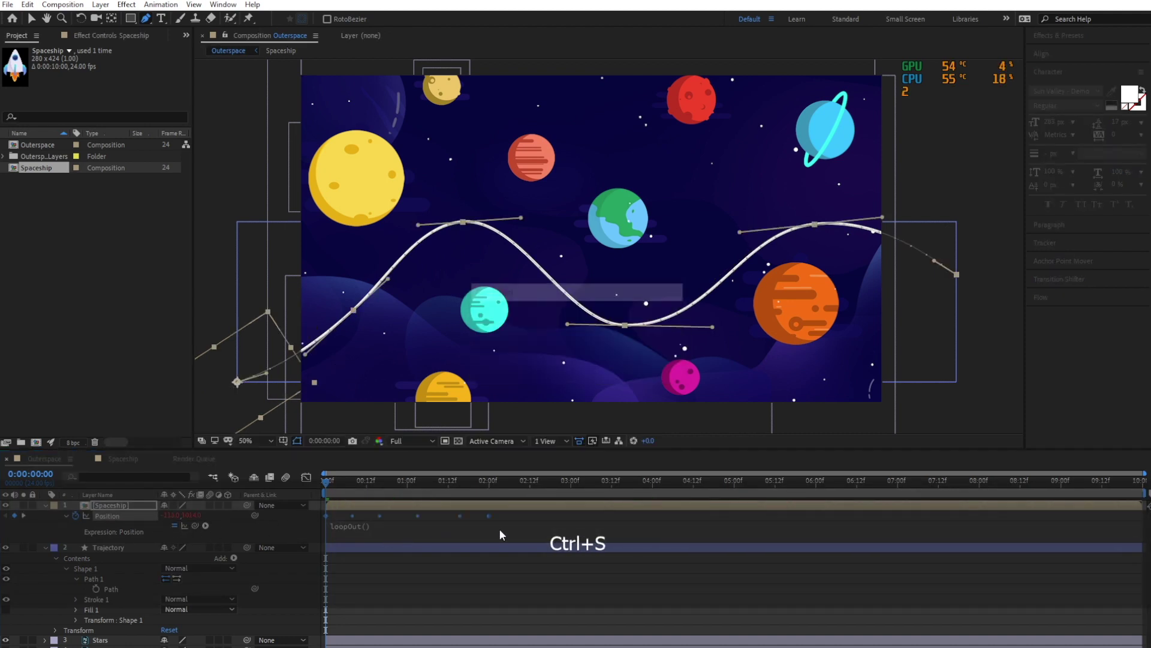
Stretch the Spaceship's Position keyframes so that the last one falls at 0:00:05:00, and save the project
left_click_drag(489, 516, 611, 516)
left_click_drag(736, 523, 736, 524)
key("ctrl+s")
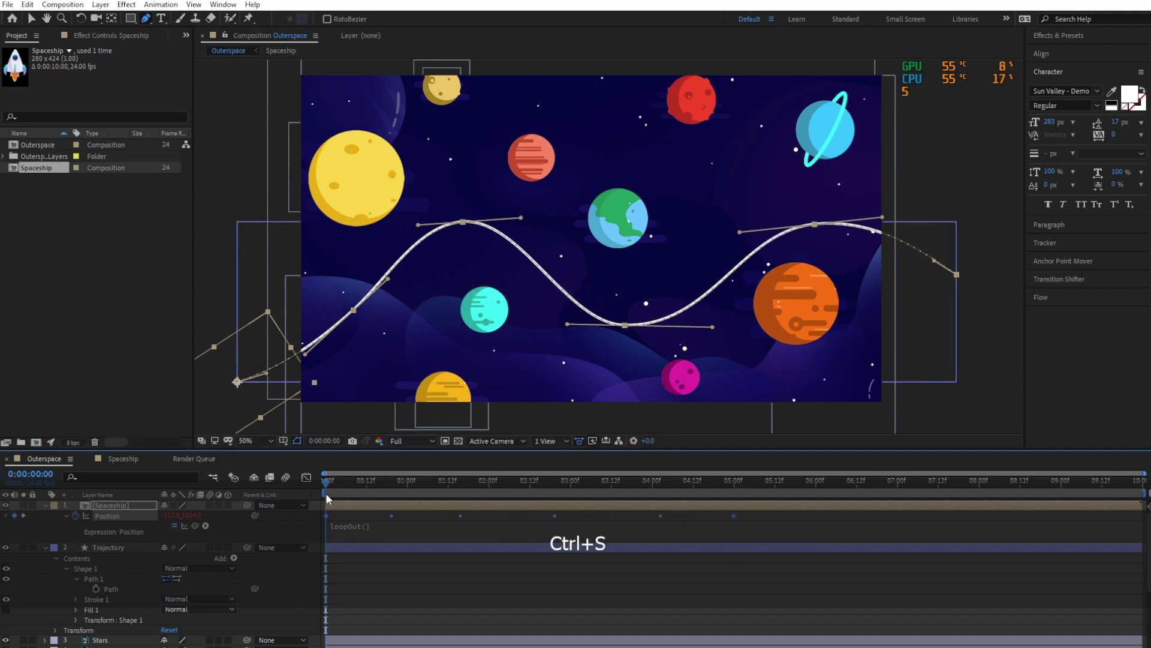
Preview the Spaceship's flight along the reshaped trajectory and save the project
left_click_drag(330, 483, 735, 516)
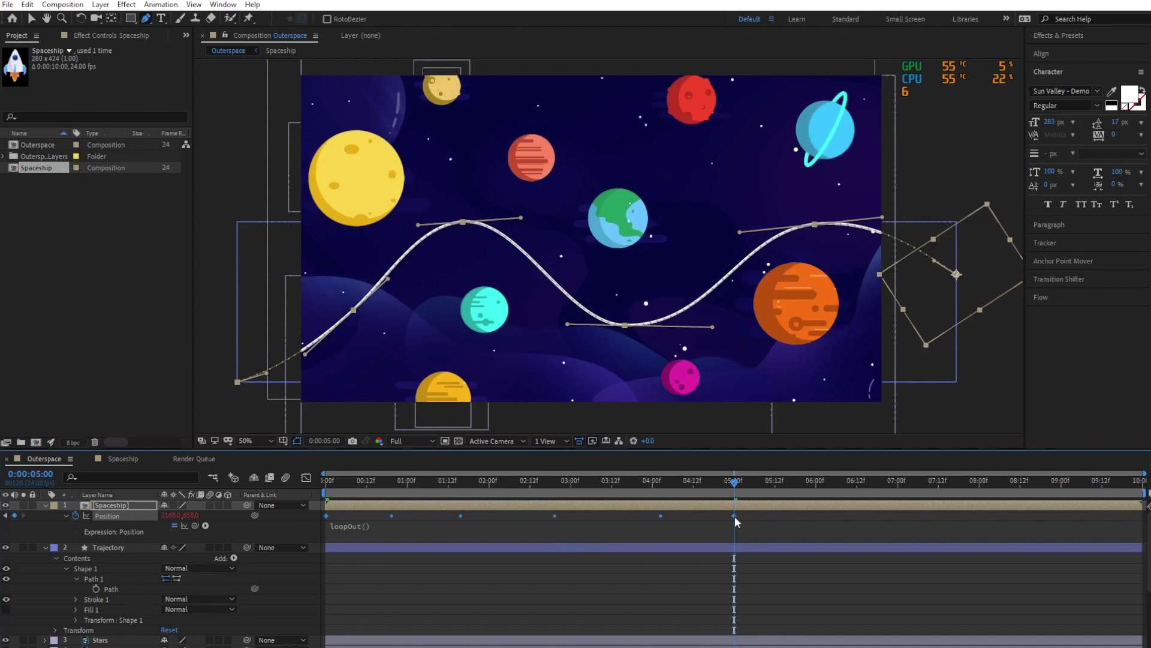
left_click(806, 514)
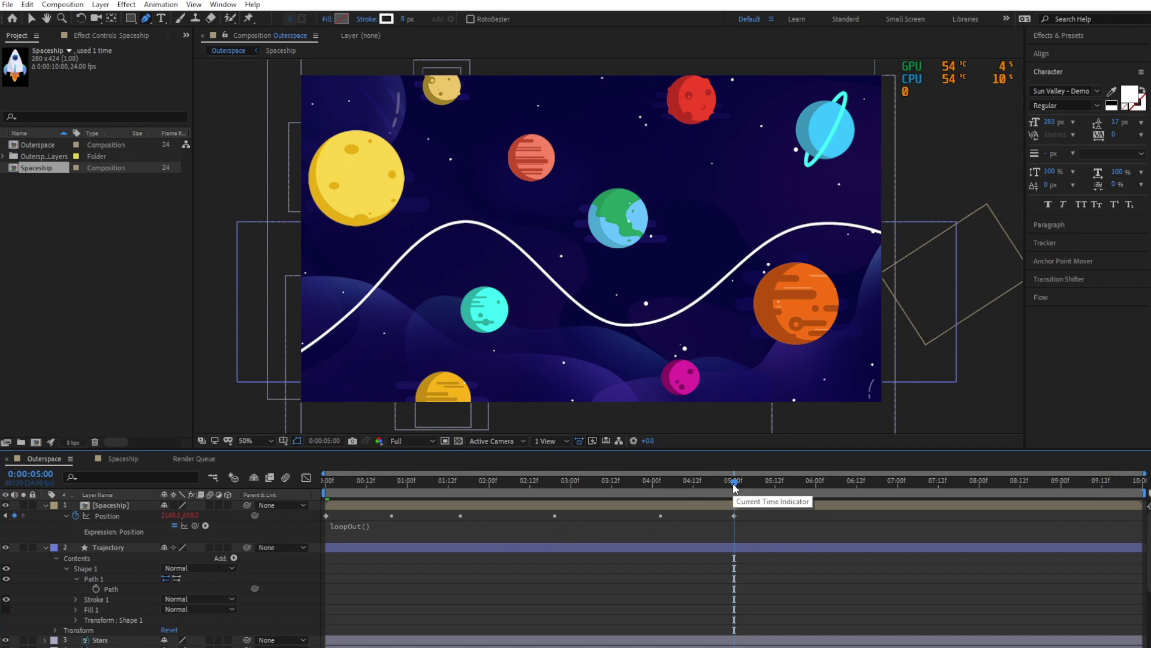
key("space")
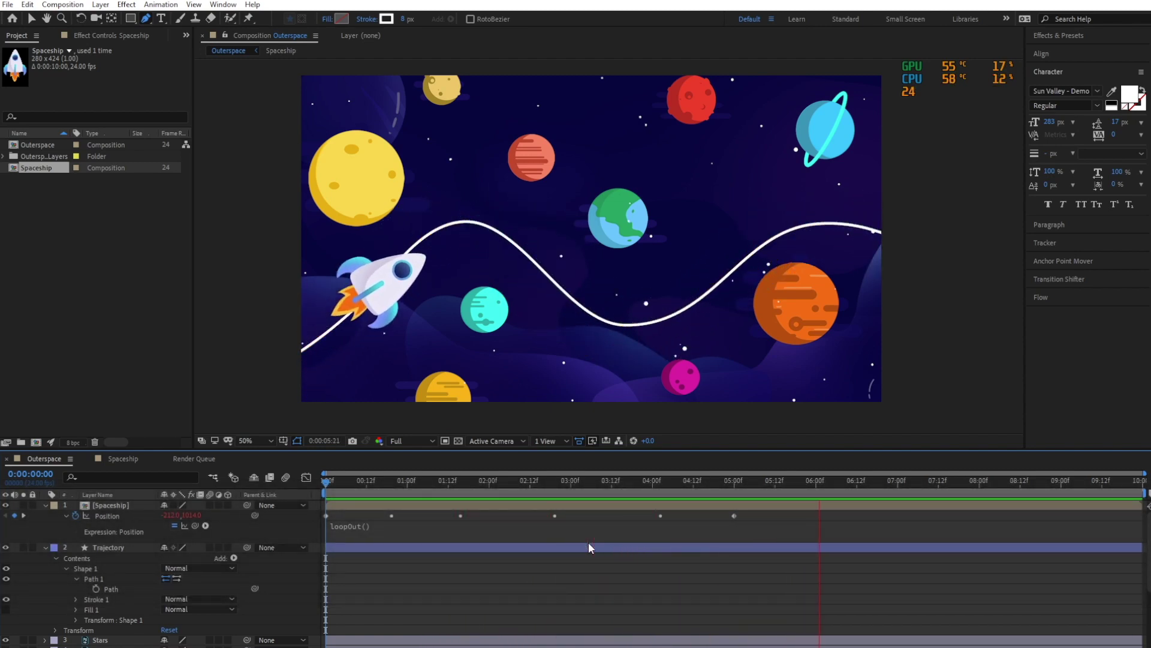
key("ctrl")
key("ctrl+s")
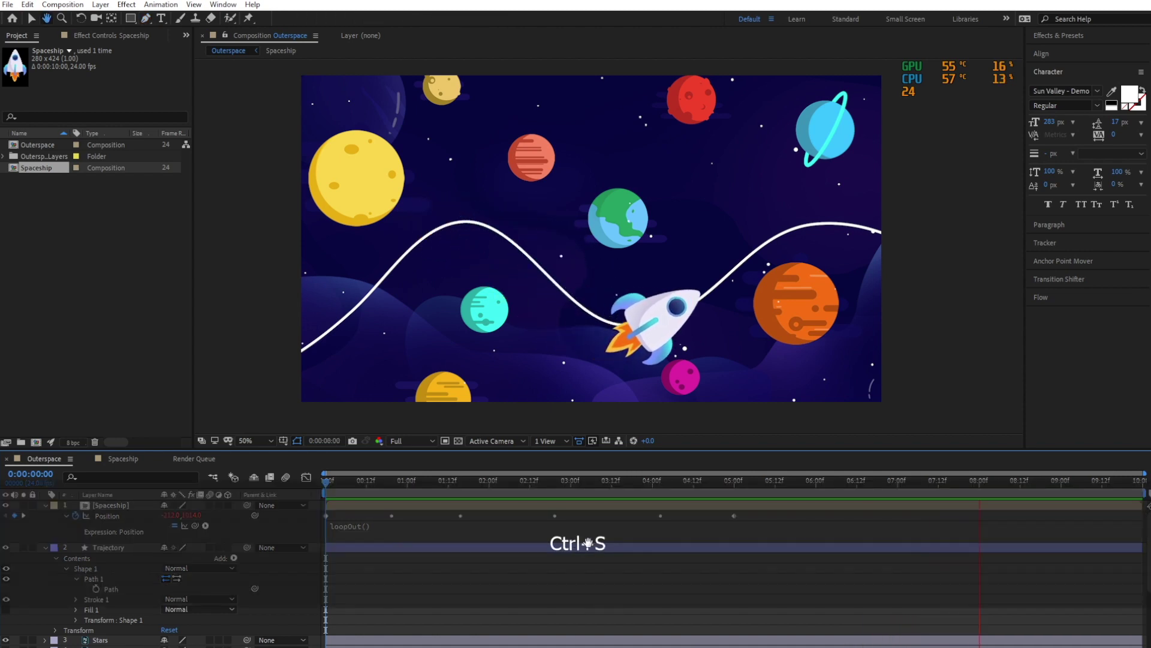
key("space")
left_click_drag(357, 488, 298, 488)
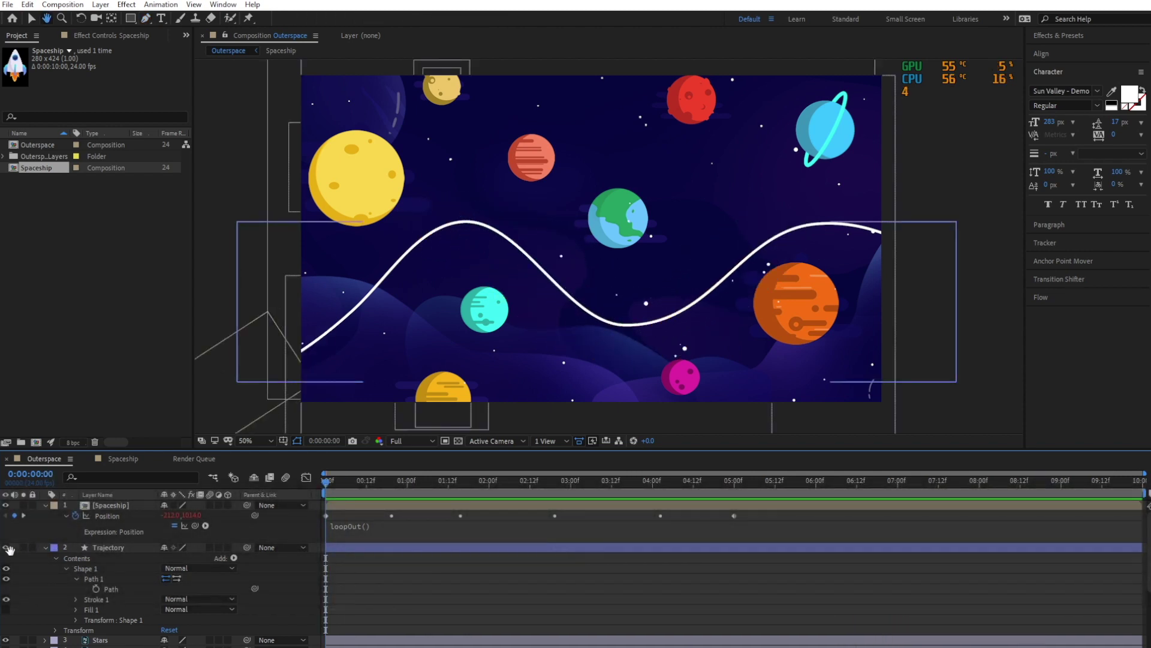
Turn on Rotation keyframing for the Spaceship layer at 0:00:00:19 and reveal all its animated properties
left_click(9, 549)
key("v")
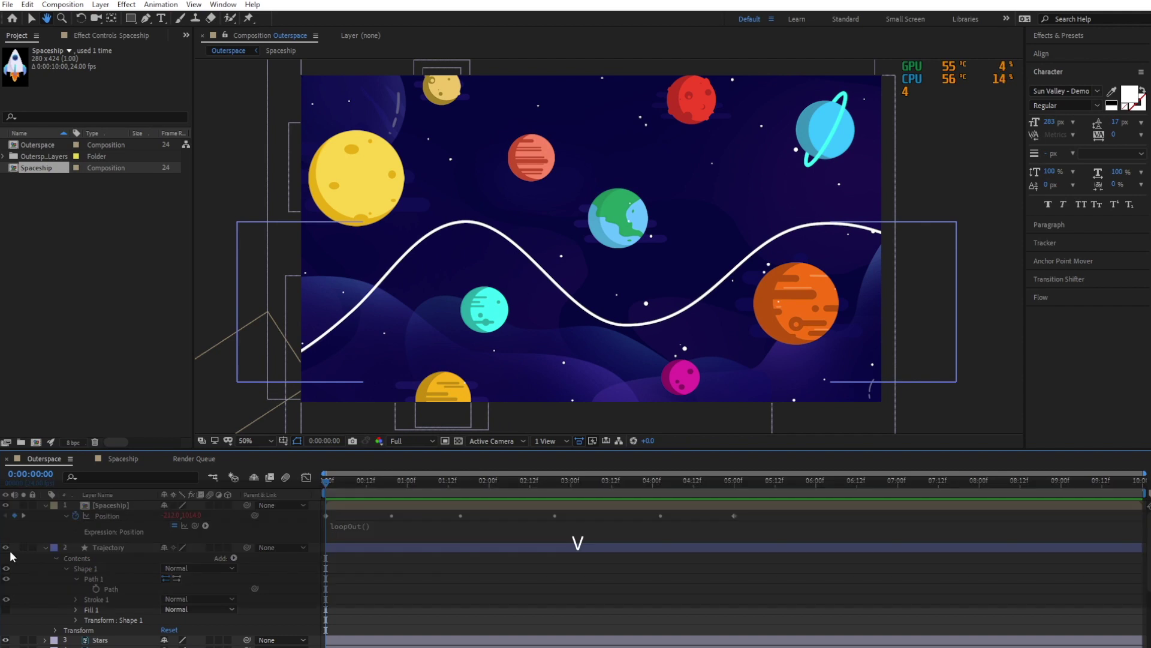
mouse_move(334, 479)
left_mouse_down()
mouse_move(363, 483)
mouse_move(307, 484)
mouse_move(390, 487)
left_mouse_up()
left_click(153, 549)
left_click(7, 548)
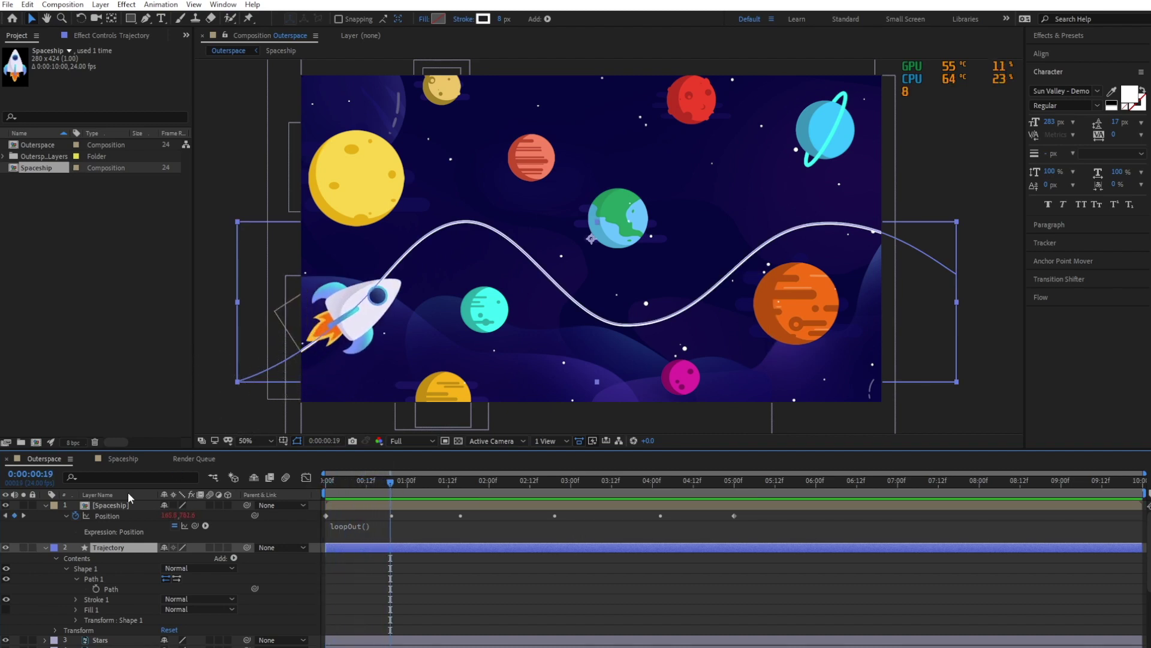
left_click(152, 508)
key("r")
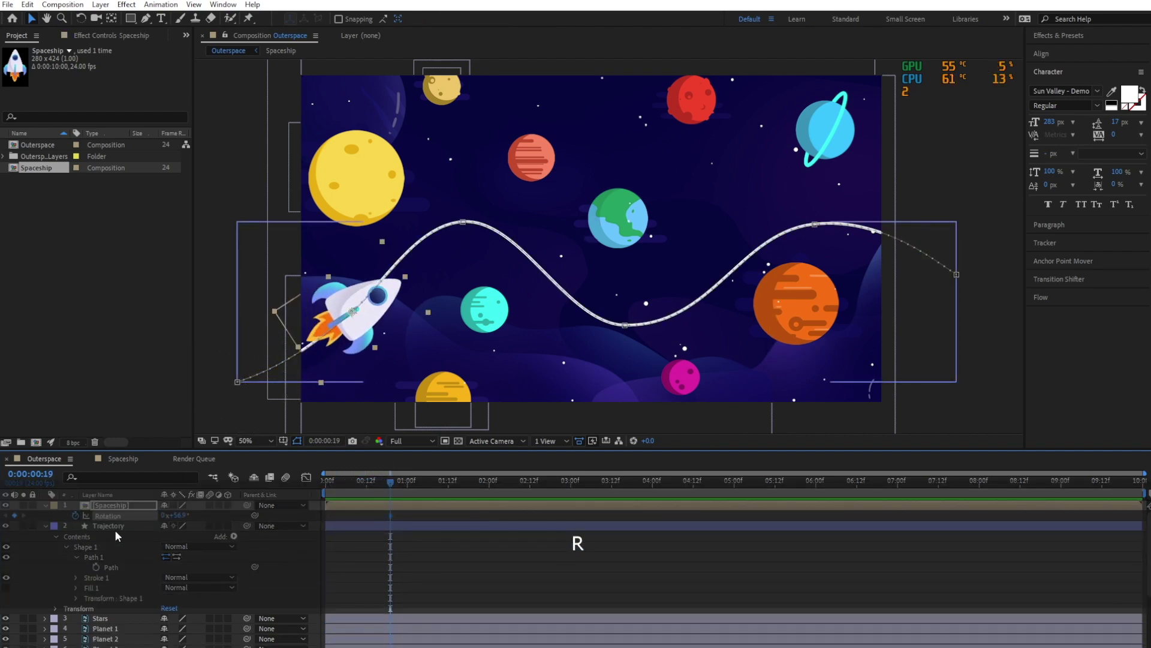
key("u")
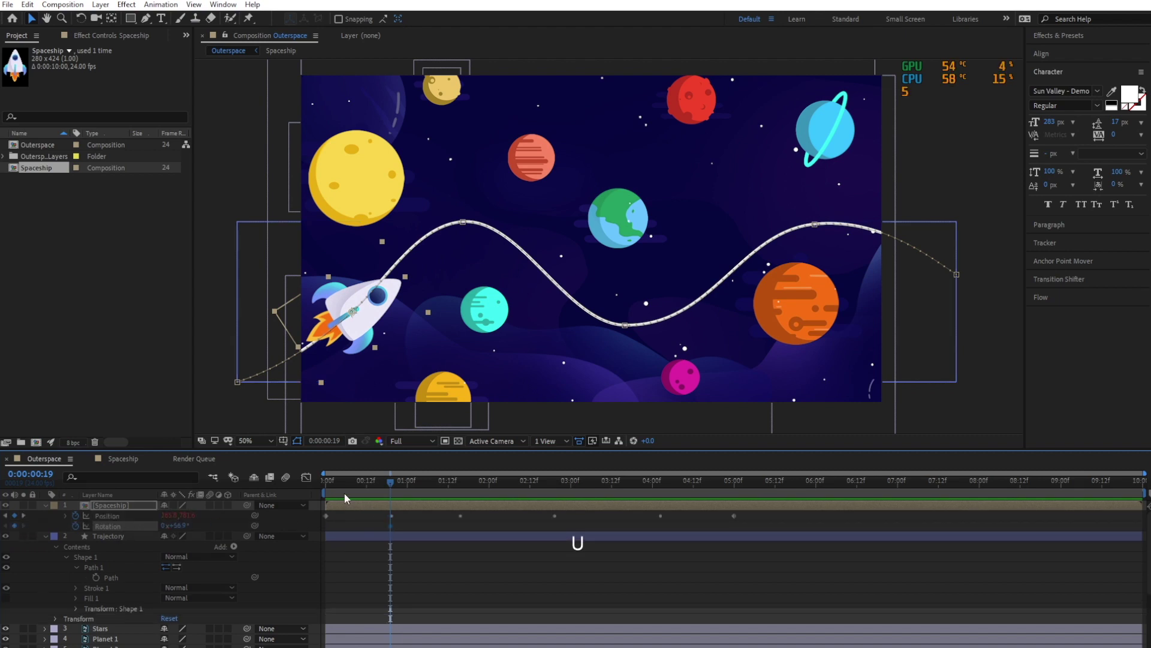
Add Rotation keyframes to the Spaceship at the first frame and at 0:00:05:00
left_click_drag(344, 486, 294, 485)
left_click(15, 526)
left_click(734, 484)
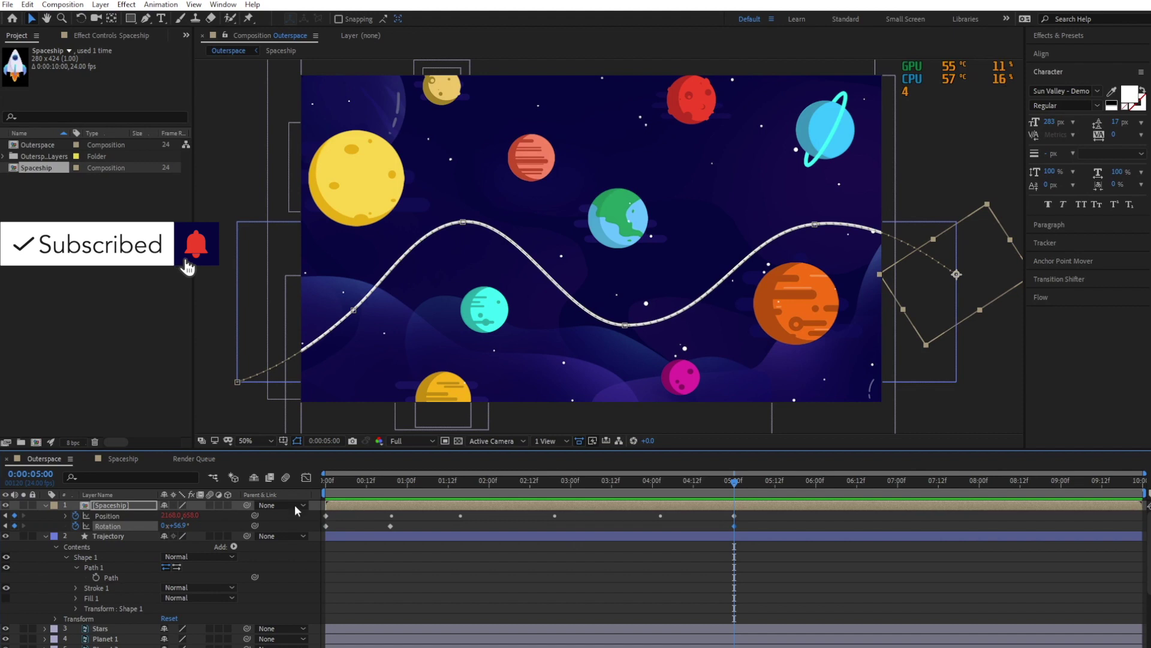
Rotate the Spaceship to align with the trajectory at the first frame and at 0:00:00:19
mouse_move(326, 486)
left_mouse_down()
mouse_move(378, 484)
mouse_move(313, 481)
left_mouse_up()
key("w")
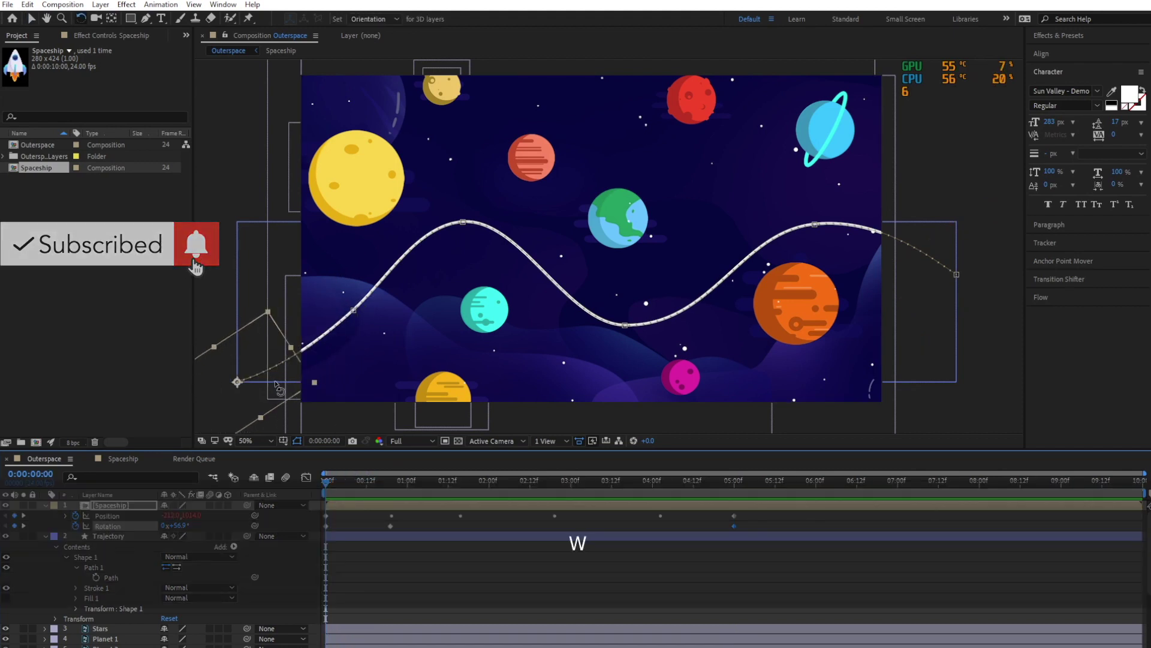
left_click(340, 484)
left_click_drag(350, 485, 391, 491)
left_click_drag(371, 322, 392, 307)
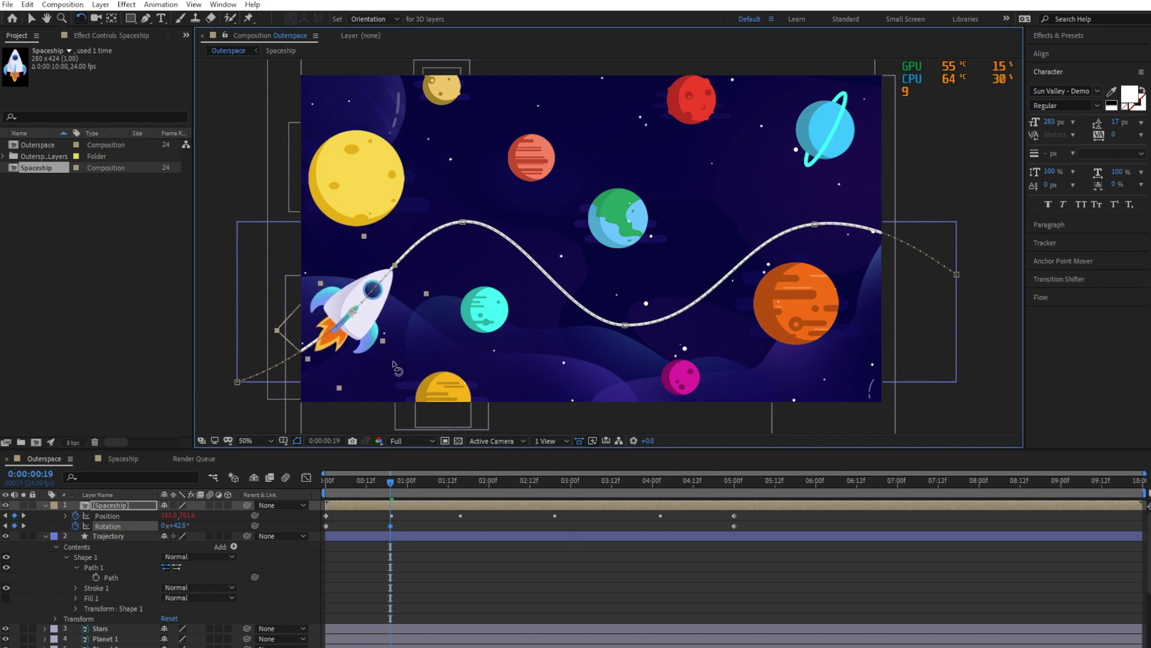
Rotate the Spaceship to follow the climb toward the first crest at 0:00:01:13 and 0:00:01:06
left_click_drag(334, 484, 452, 496)
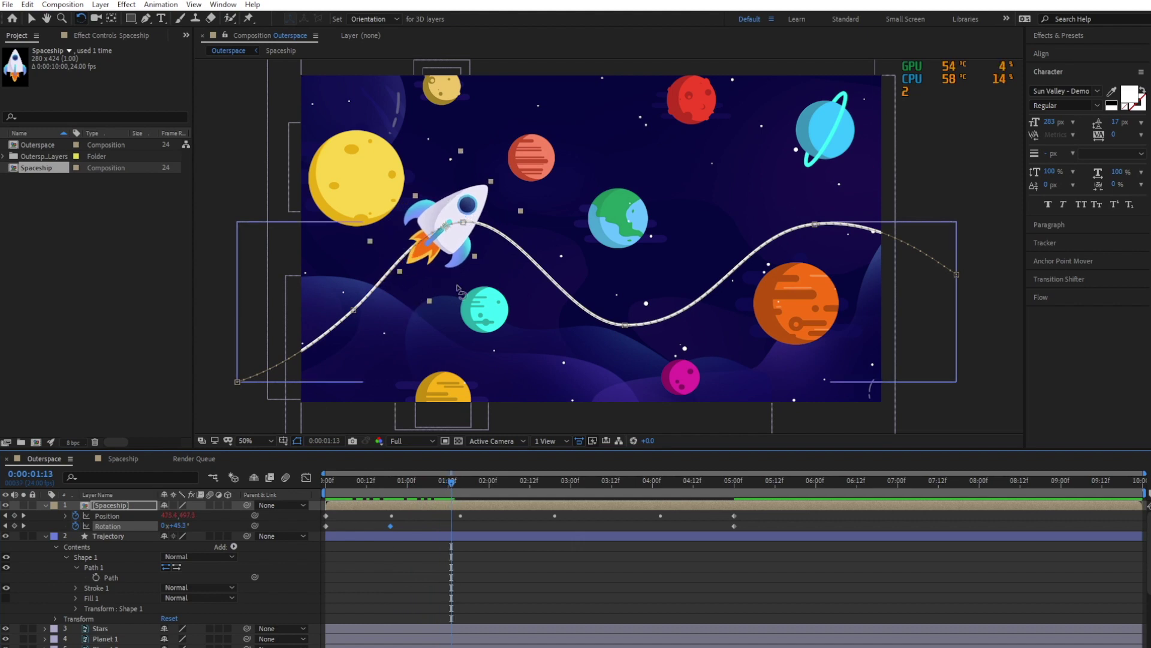
left_click_drag(485, 201, 491, 215)
left_click_drag(328, 483, 438, 499)
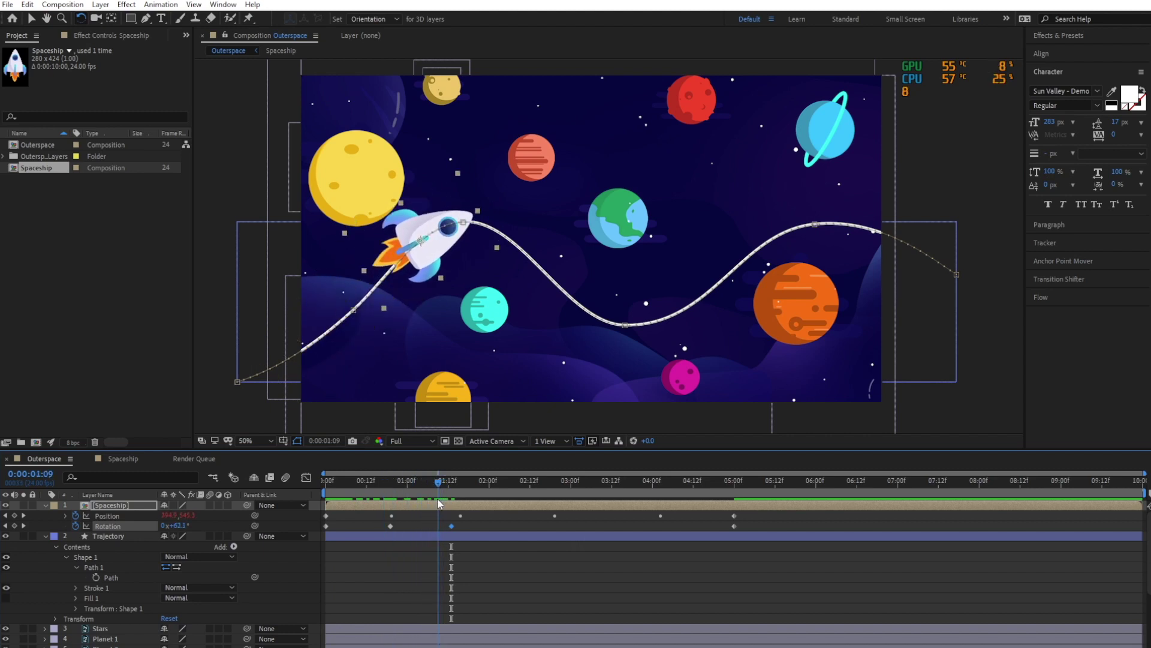
left_click(428, 484)
left_click_drag(448, 255, 444, 242)
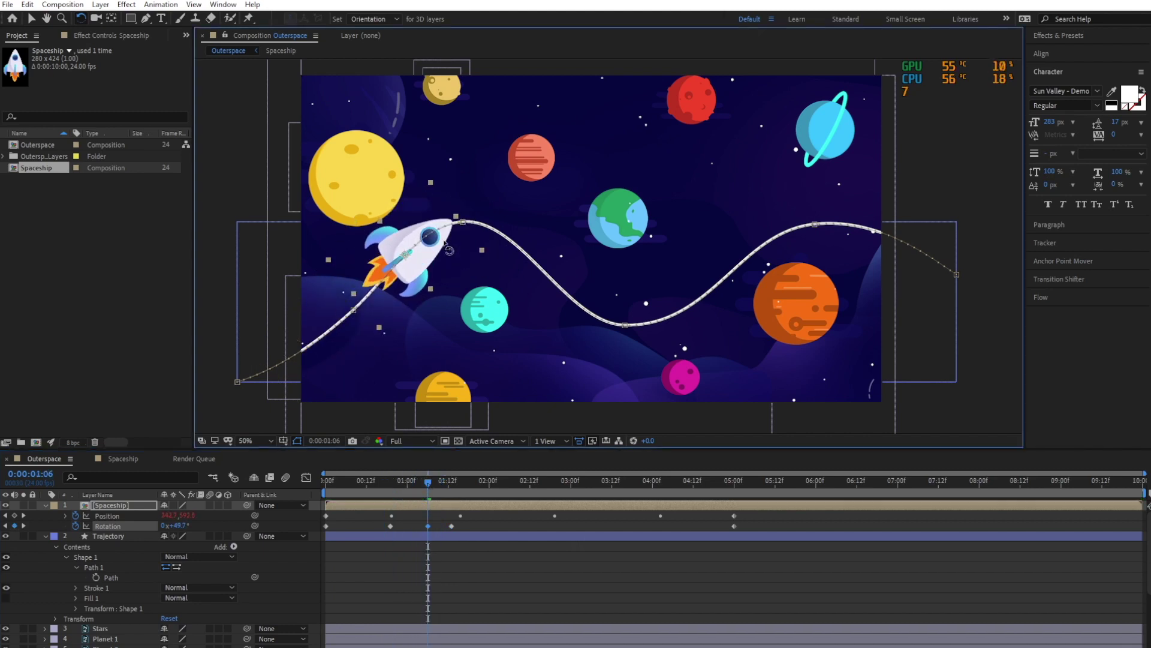
Point the Spaceship down along the descent at 0:00:02:04 and delete the surplus Rotation keyframes around the first crest
left_click_drag(345, 484, 473, 509)
left_click_drag(533, 223, 534, 237)
left_click_drag(434, 484, 502, 496)
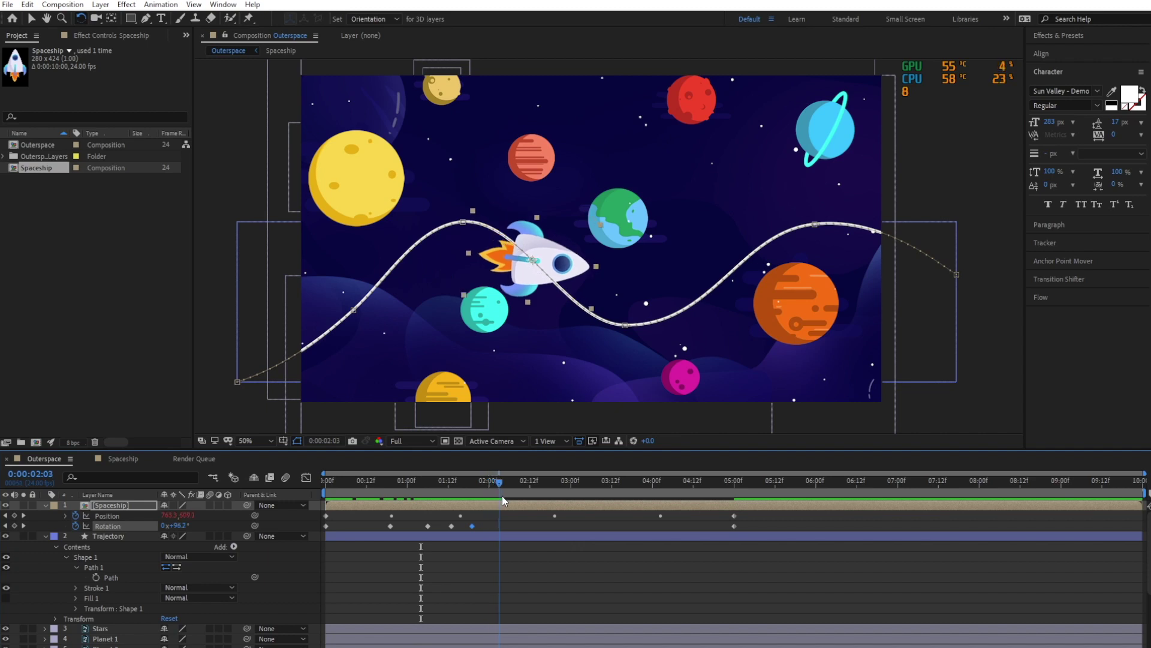
left_click_drag(588, 277, 572, 302)
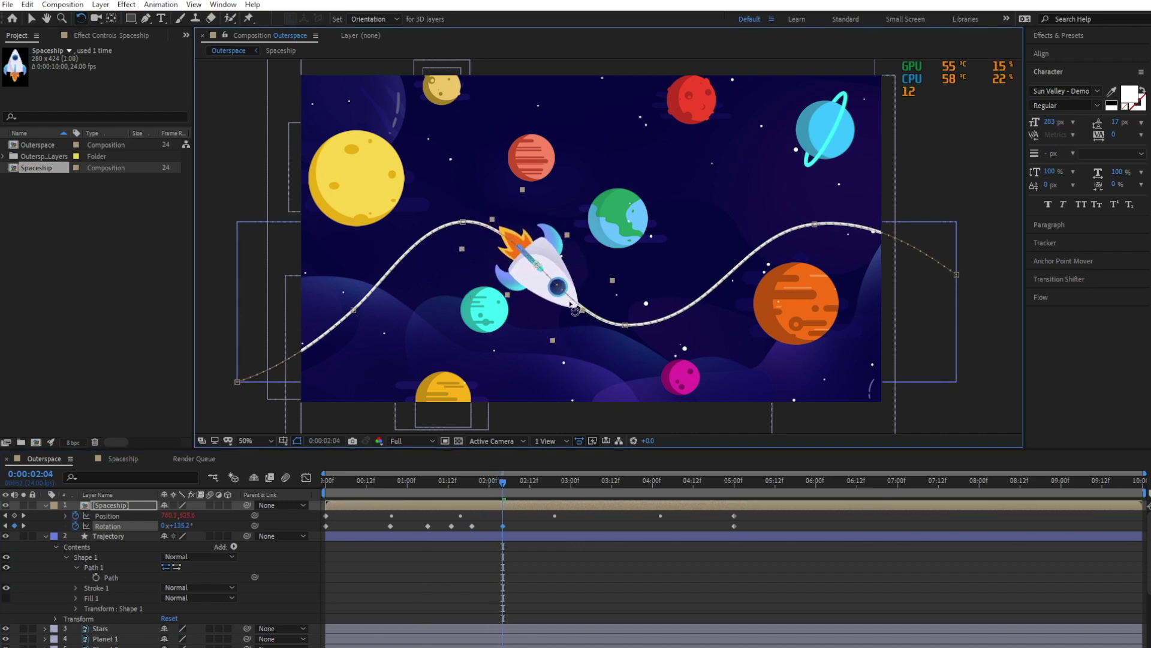
left_click_drag(480, 483, 434, 527)
key("Delete")
Rotate the Spaceship upward on the climb to the second crest and to about 121° at 0:00:05:00, and save the project
left_click_drag(425, 487, 608, 507)
left_click_drag(752, 297, 755, 265)
left_click_drag(615, 487, 734, 506)
left_click_drag(1012, 300, 1005, 347)
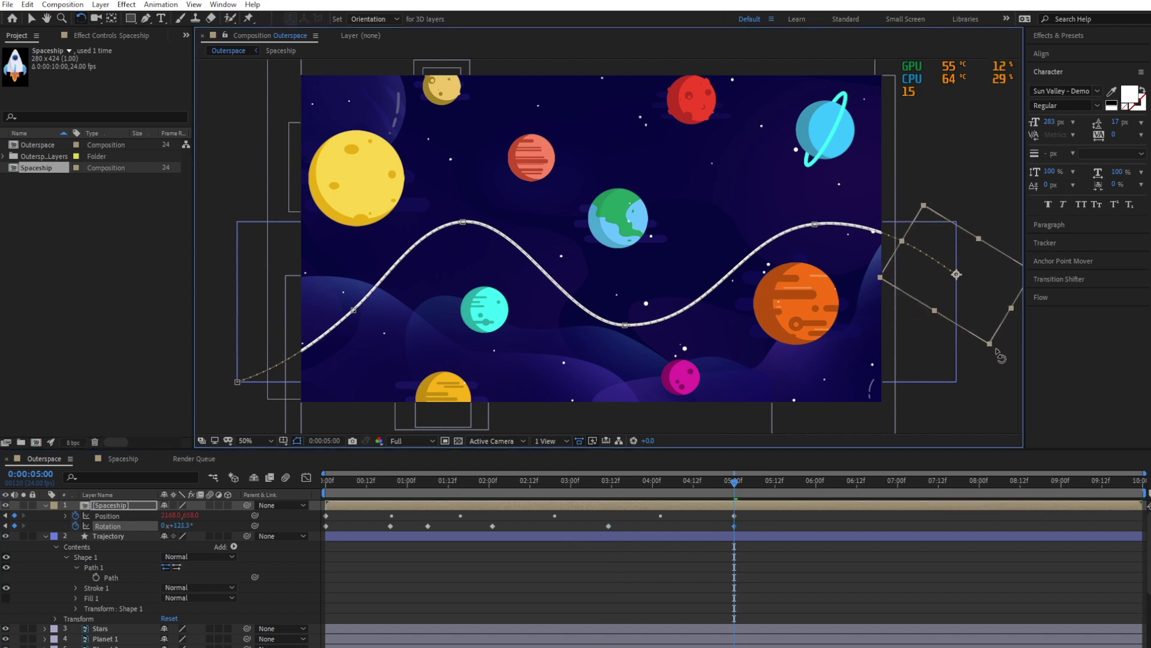
key("ctrl+s")
Refine the Spaceship's rotation on the first descent and past the second crest at 0:00:04:10, and save the project
left_click_drag(668, 487, 521, 523)
left_click_drag(602, 403, 589, 343)
left_click_drag(487, 493, 686, 513)
left_click(919, 264)
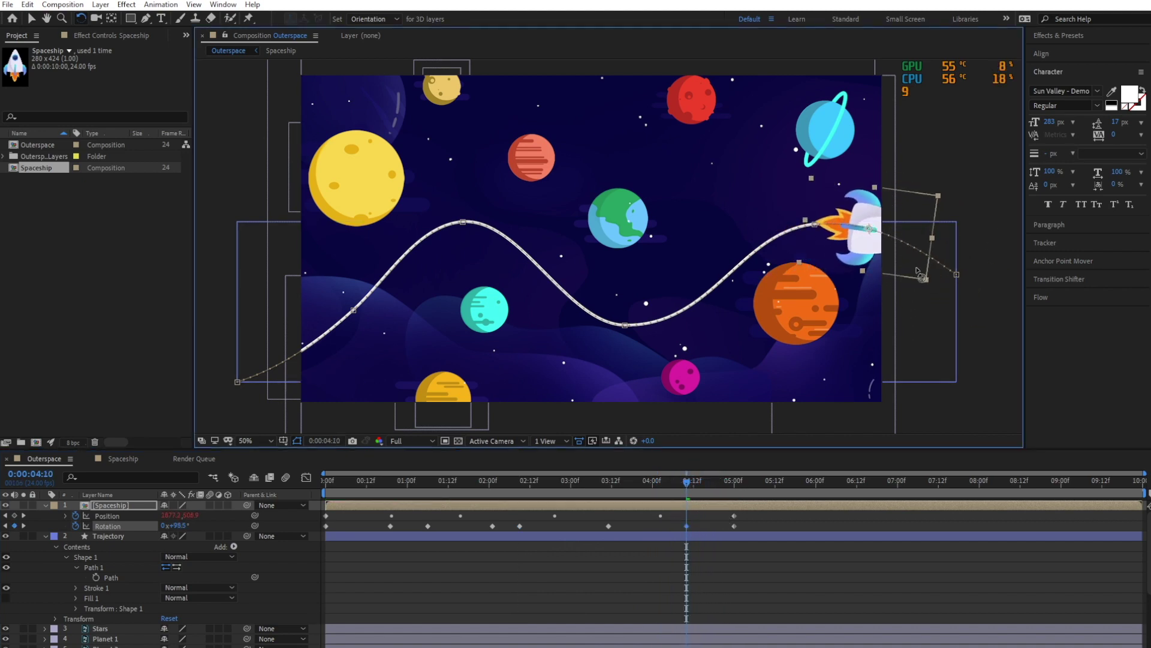
left_click_drag(688, 481, 735, 490)
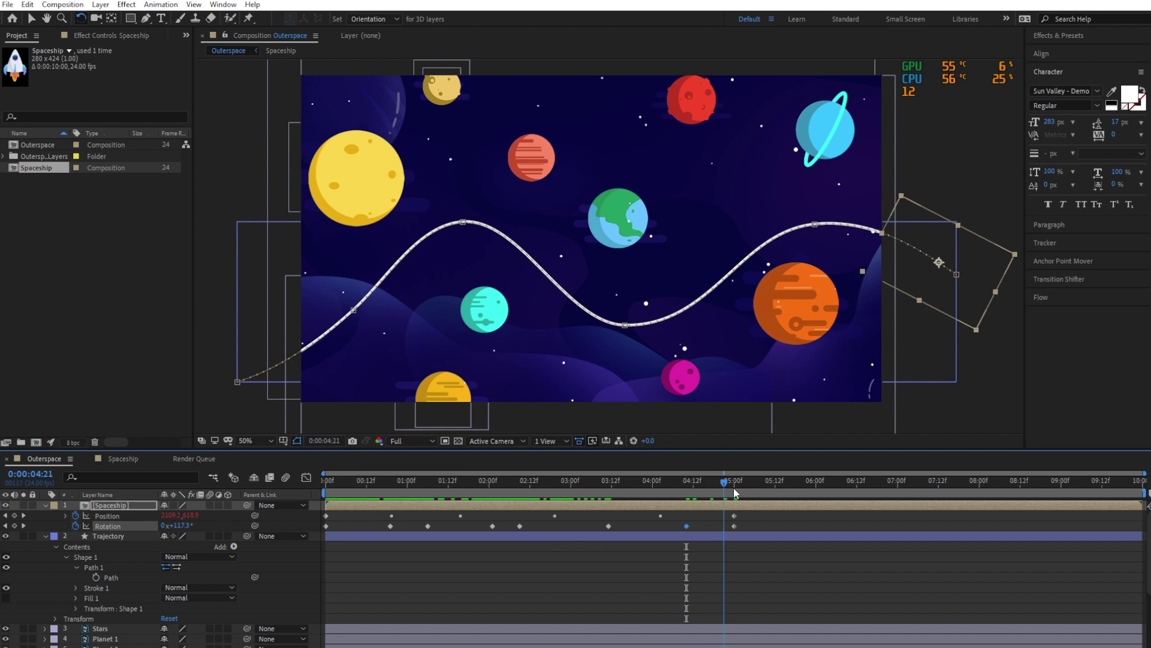
key("ctrl+s")
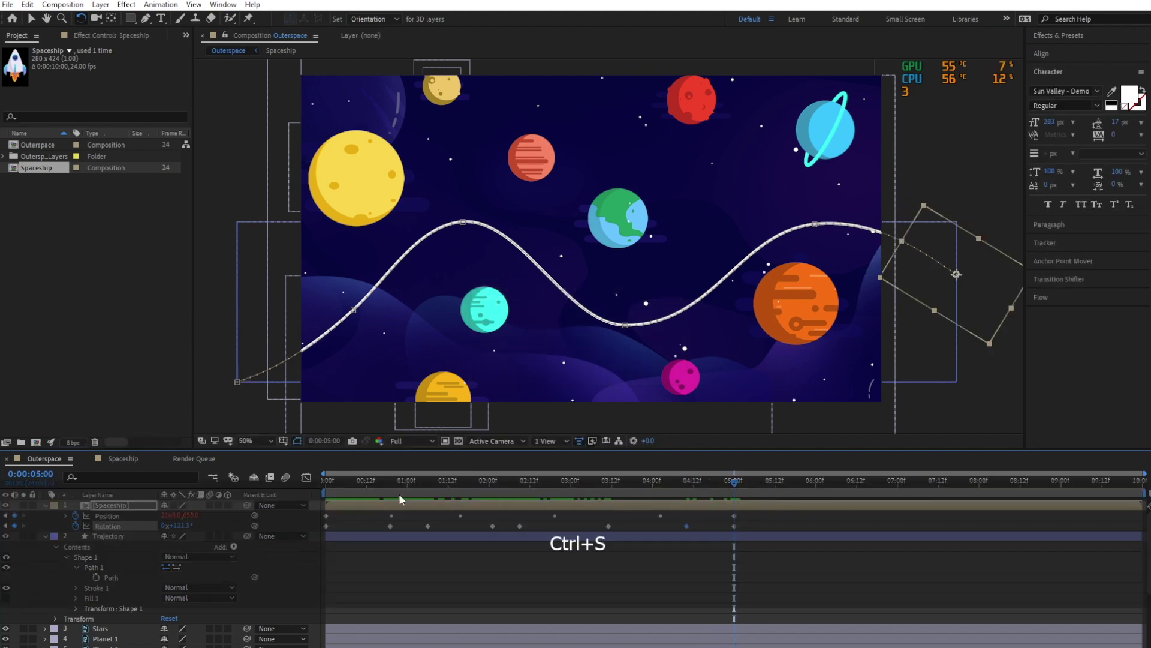
Preview the Spaceship's flight from the first frame to check its rotation along the trajectory
key("Home")
key("v")
key("space")
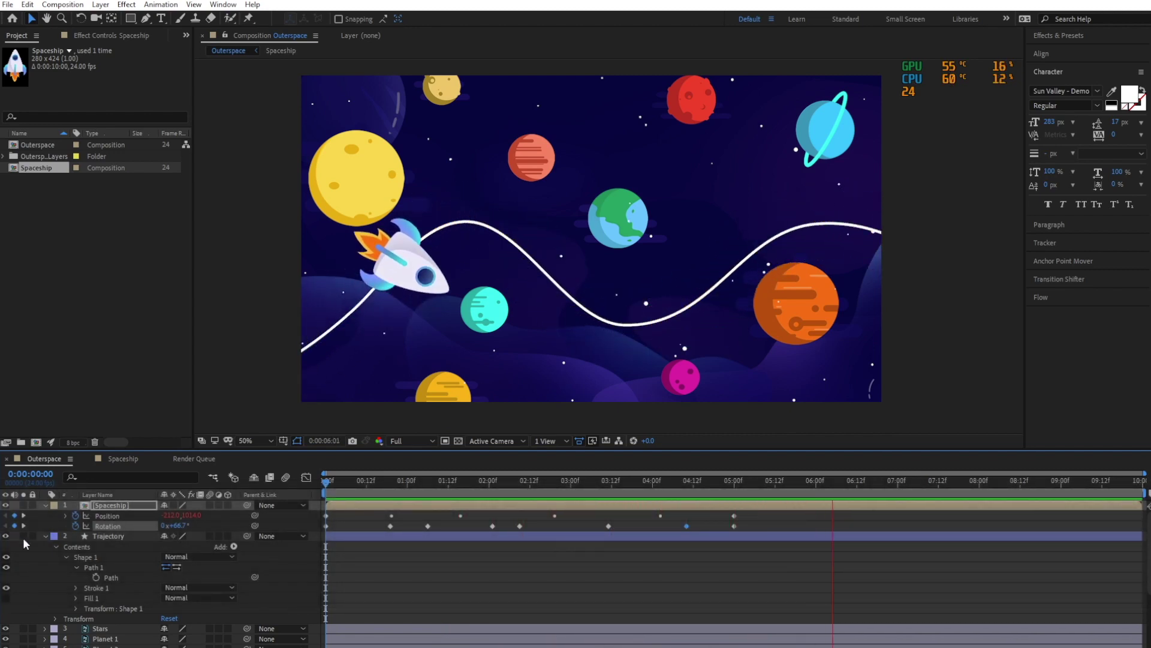
key("space")
Add the expression loopOut() to the Spaceship layer's Rotation, collapse it, and save the project
type("loop")
key("KP_Enter")
left_click(66, 526)
key("ctrl+s")
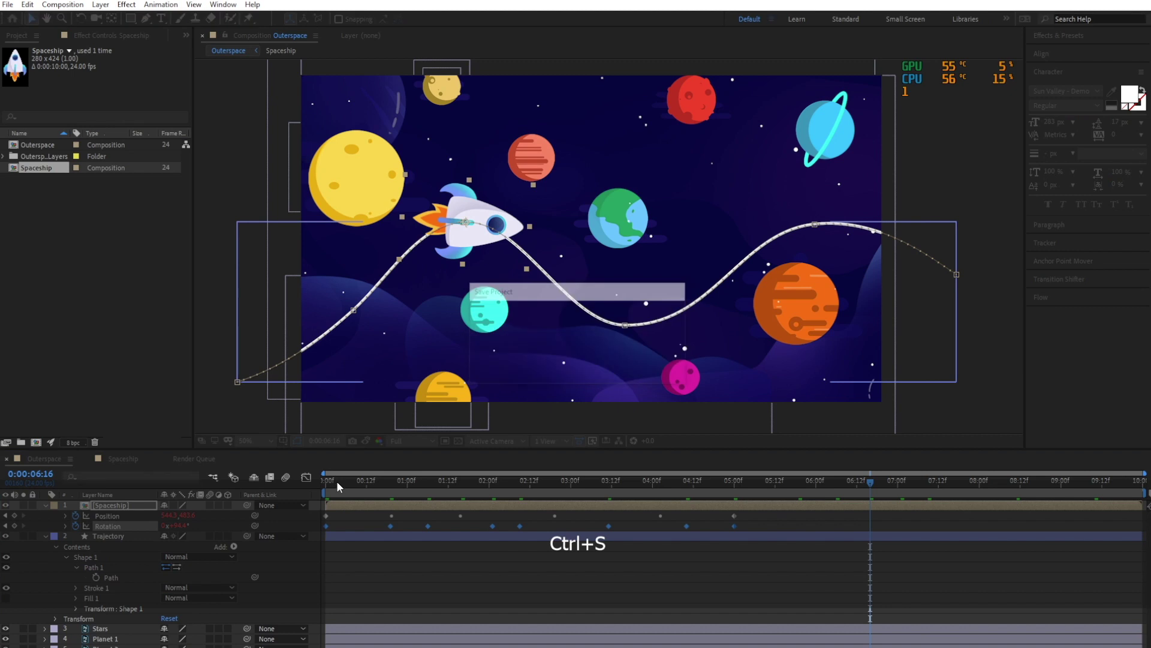
Preview the looping position and rotation from the first frame and scrub through the first descent
left_click(326, 482)
key("space")
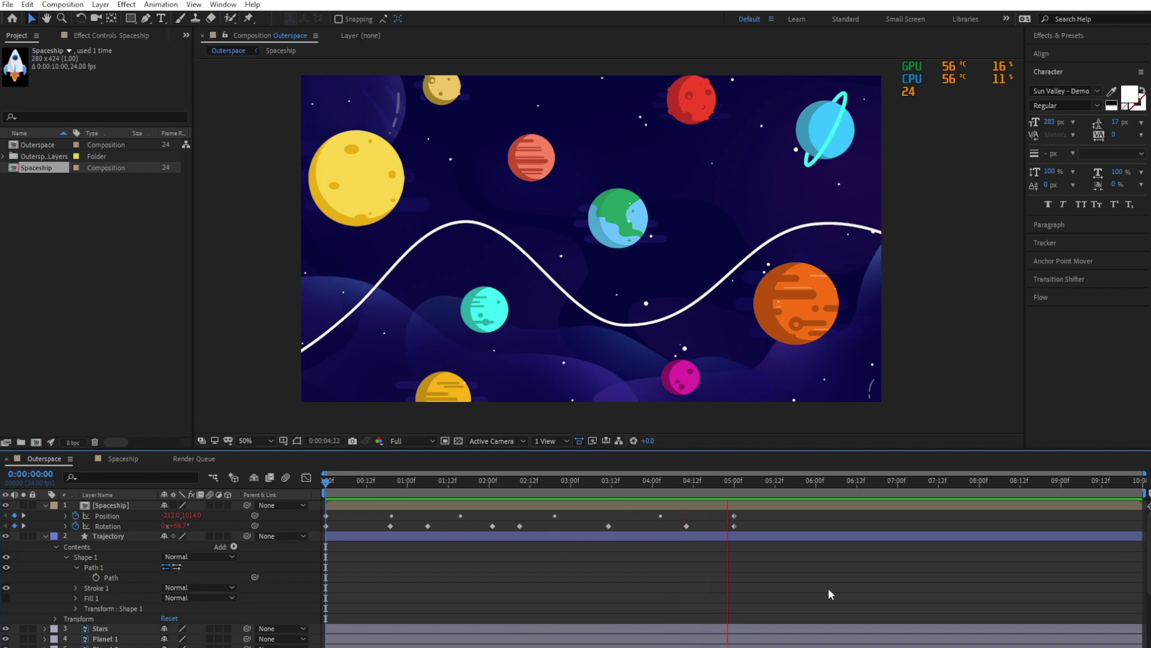
key("space")
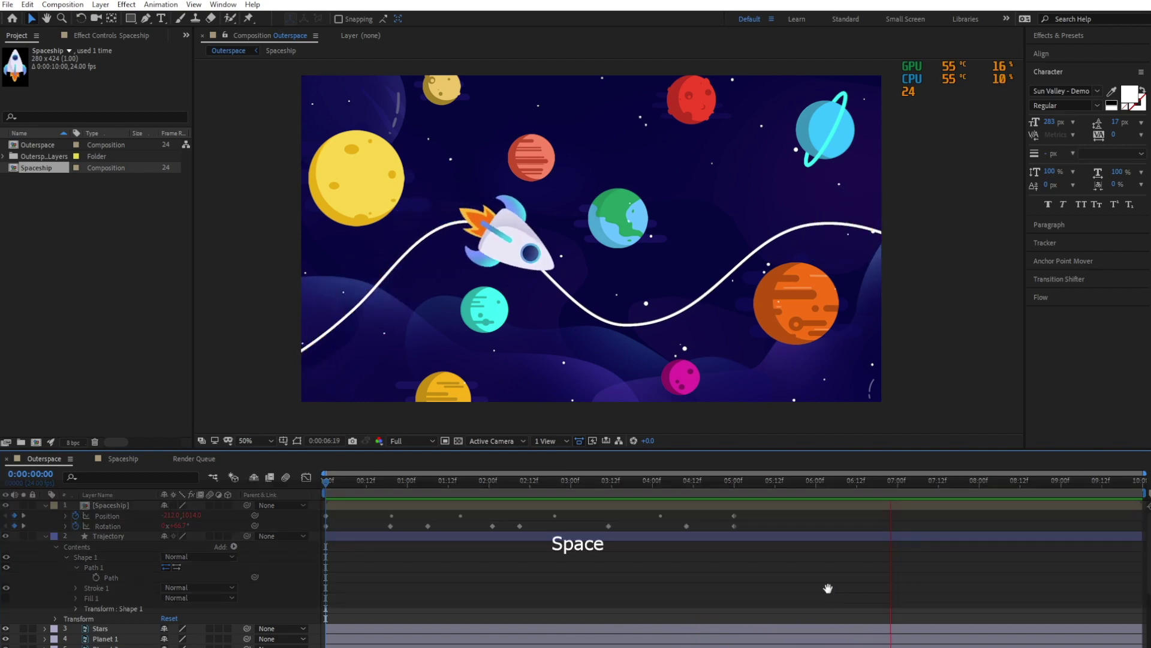
left_click(326, 481)
left_click_drag(369, 485, 509, 487)
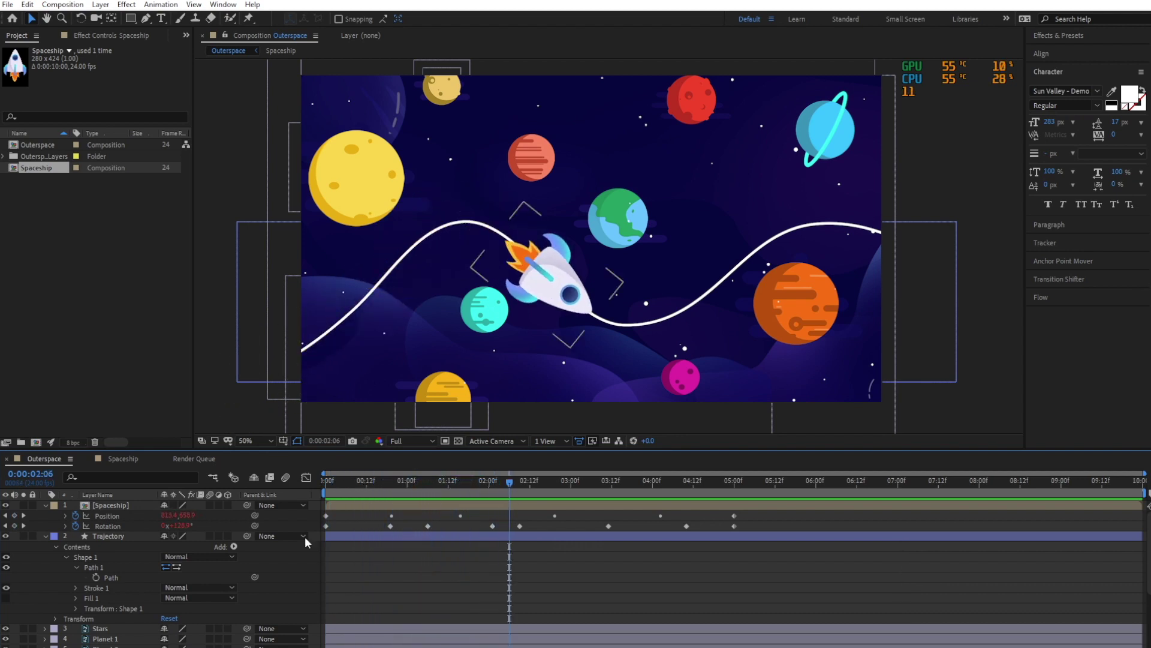
Check the Rotation expression and display the Spaceship's Rotation curve in the Graph Editor
left_click(66, 527)
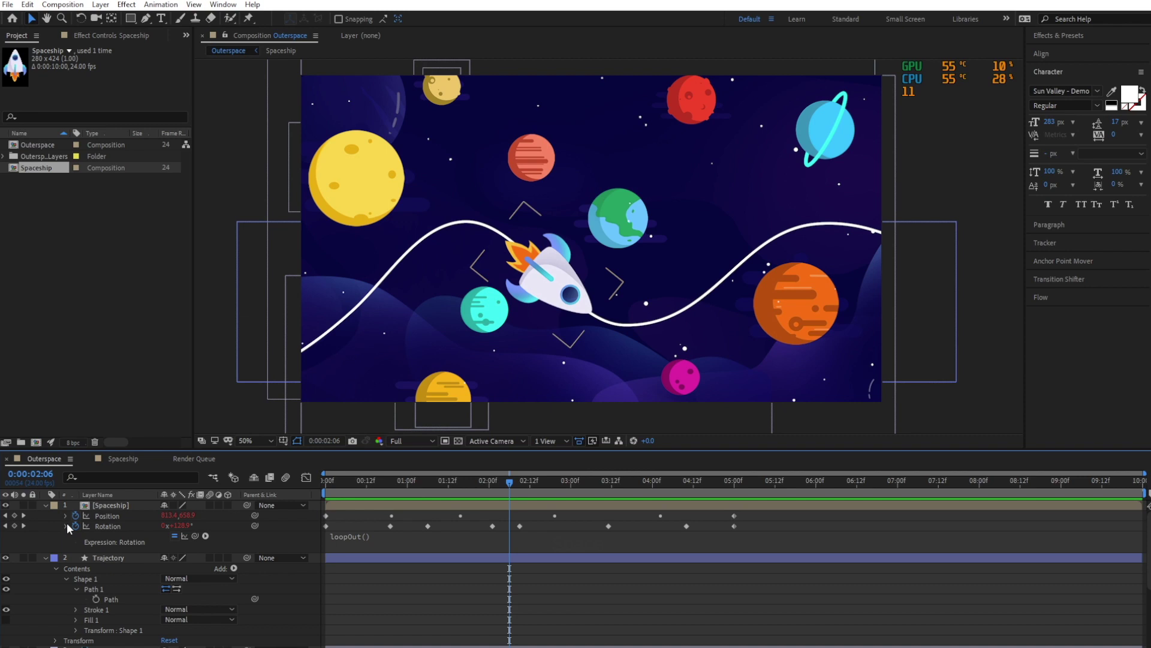
left_click(67, 525)
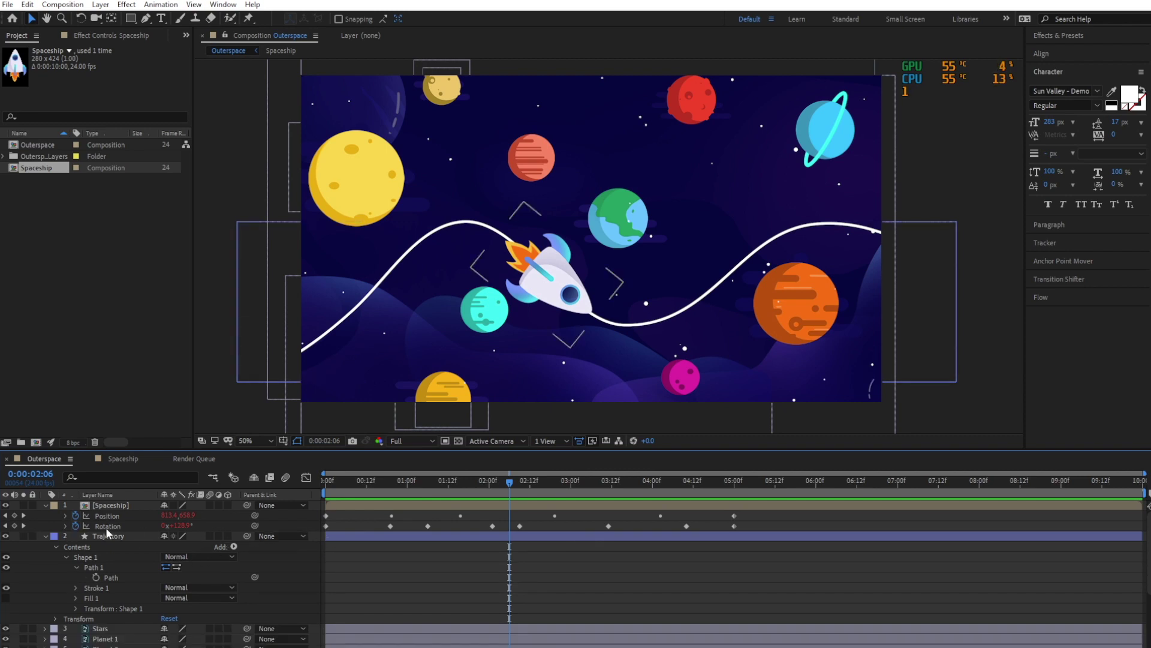
left_click(305, 478)
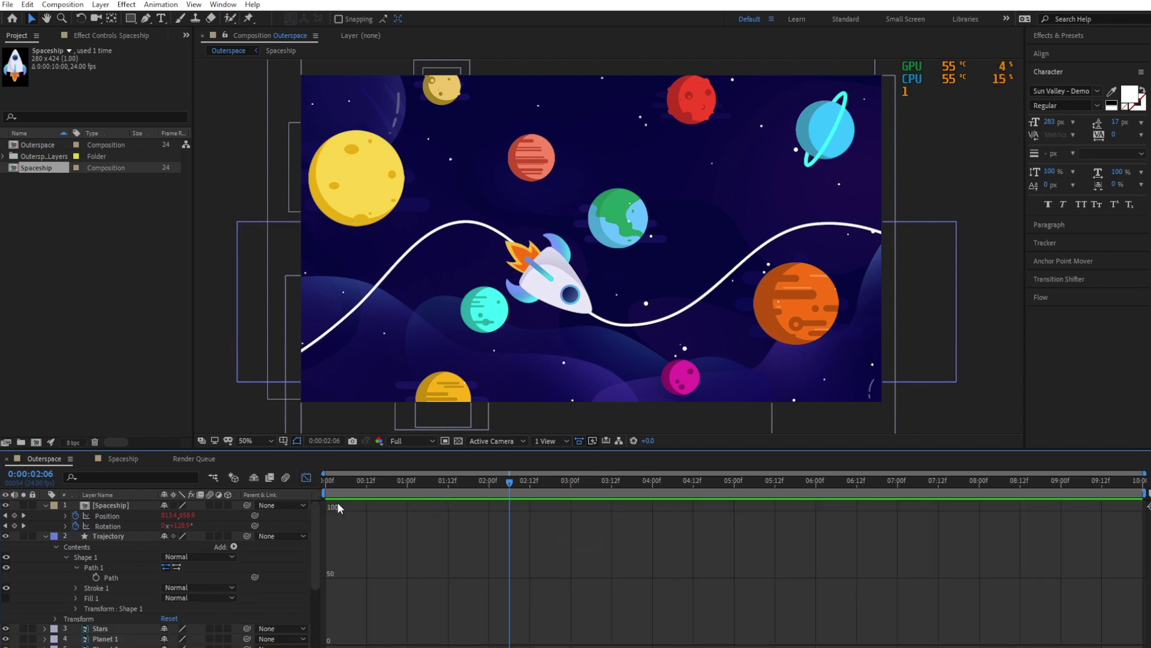
left_click(82, 526)
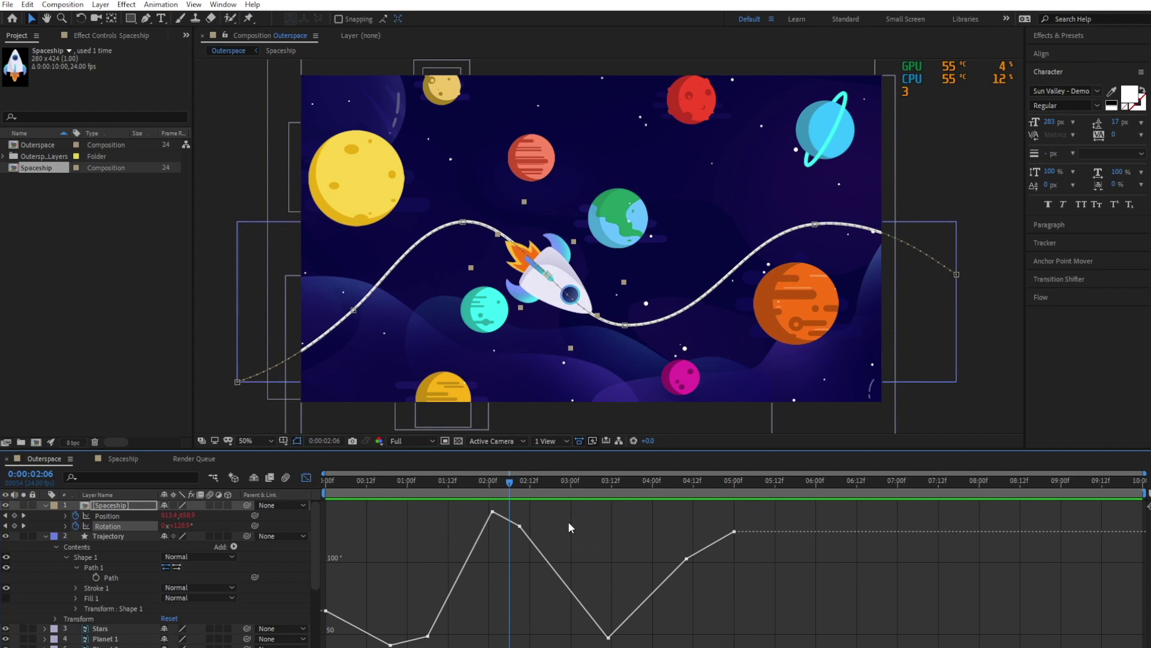
Apply Easy Ease to all Spaceship Rotation keyframes, adjust their handles to smooth the curve, and save the project
left_click_drag(768, 509, 322, 647)
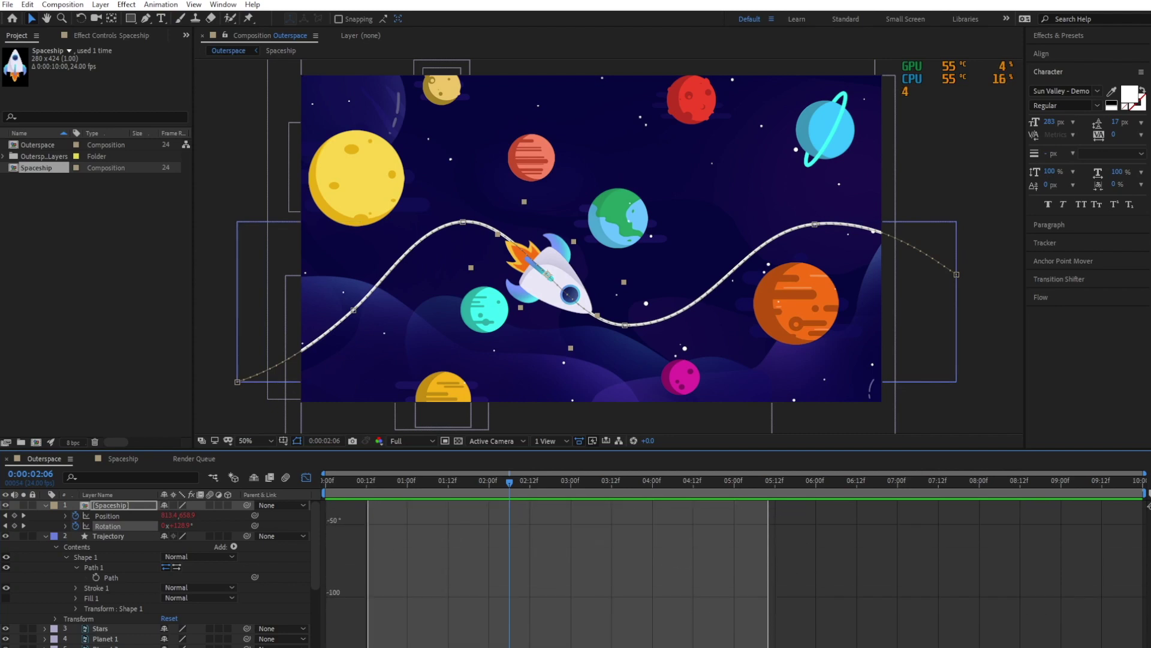
key("F9")
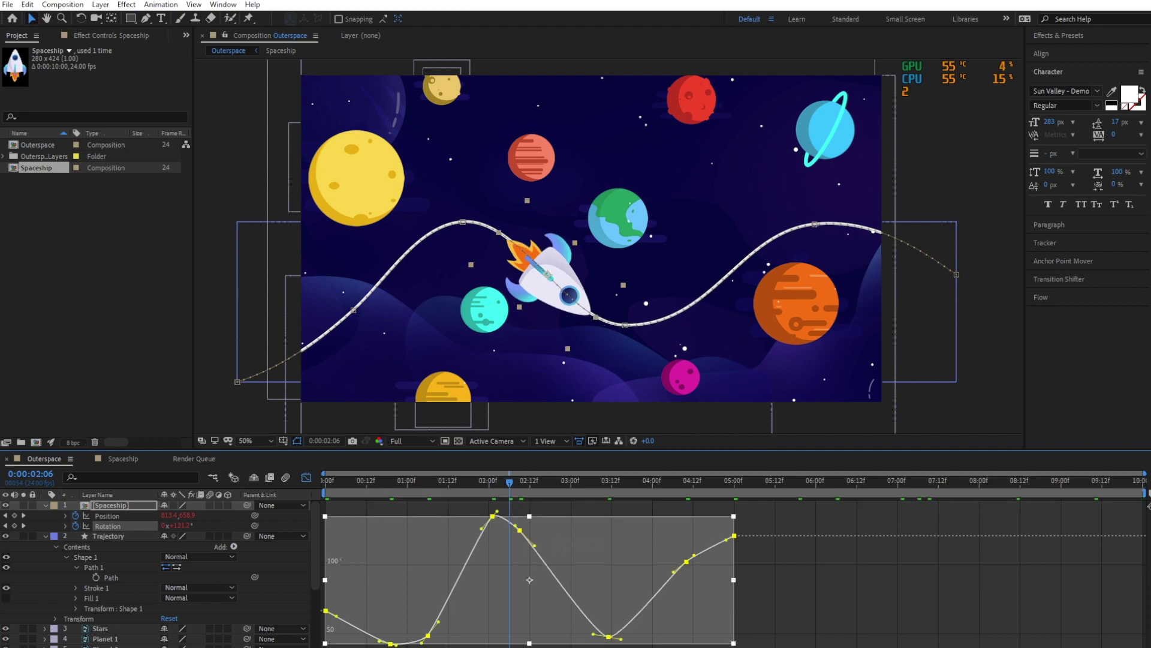
left_click_drag(500, 501, 453, 521)
left_click_drag(440, 623, 438, 622)
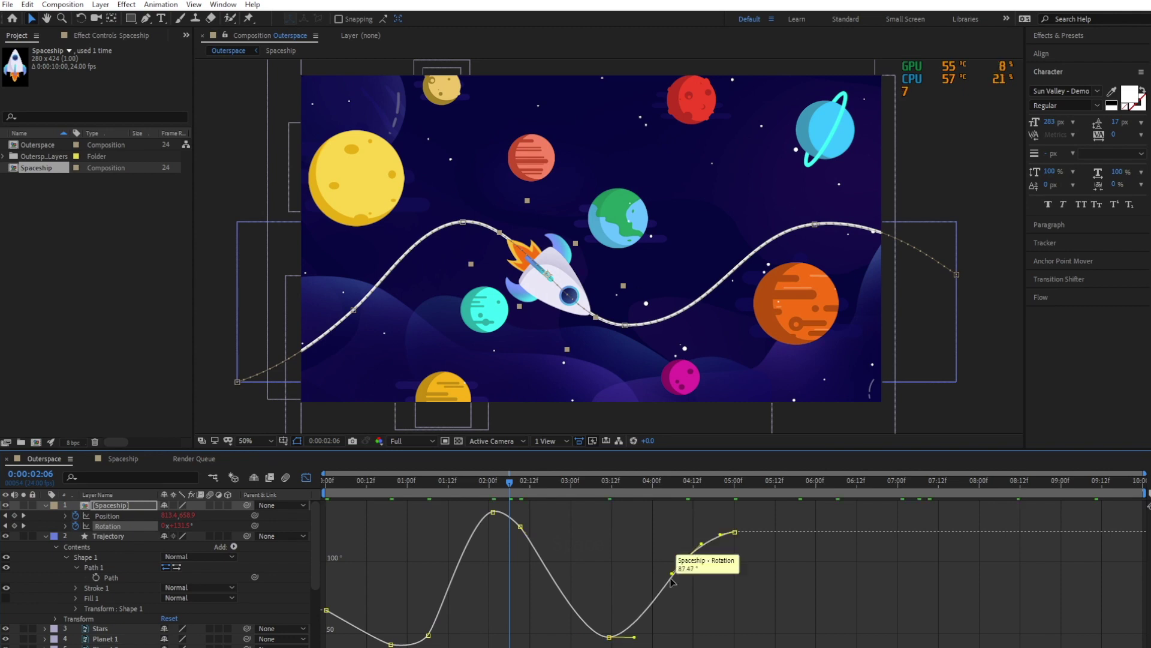
left_click(391, 643)
left_click(427, 634)
key("ctrl+s")
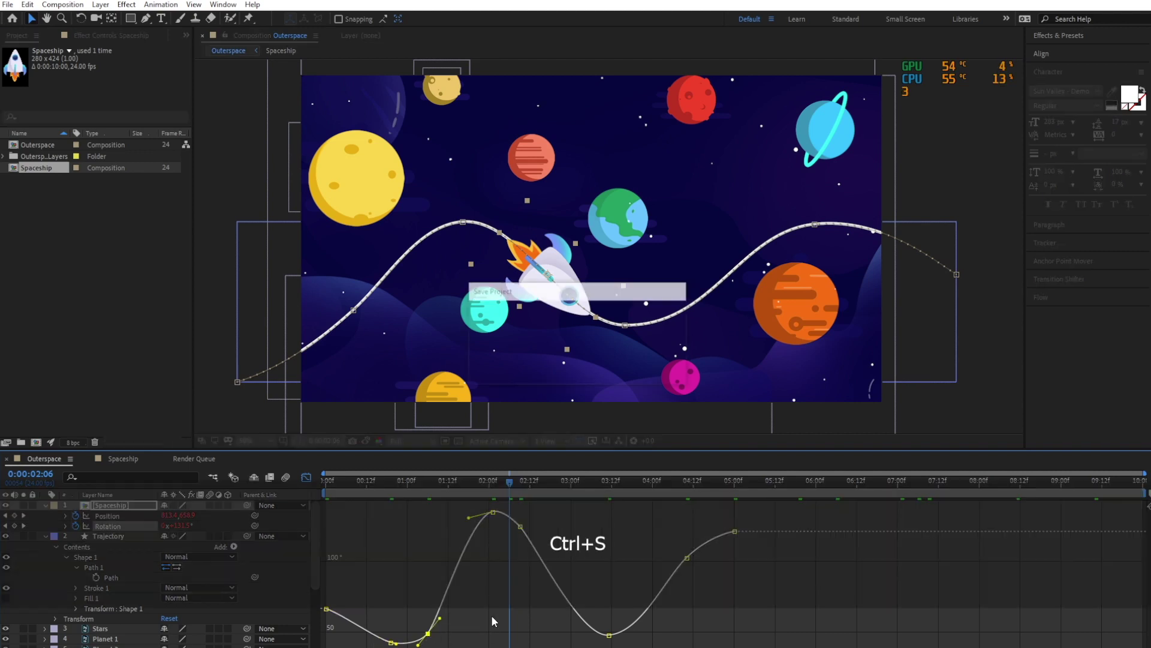
Lower the Spaceship's Rotation keyframe at 0:00:03:11 to about 42.8° and preview the flight
key("space")
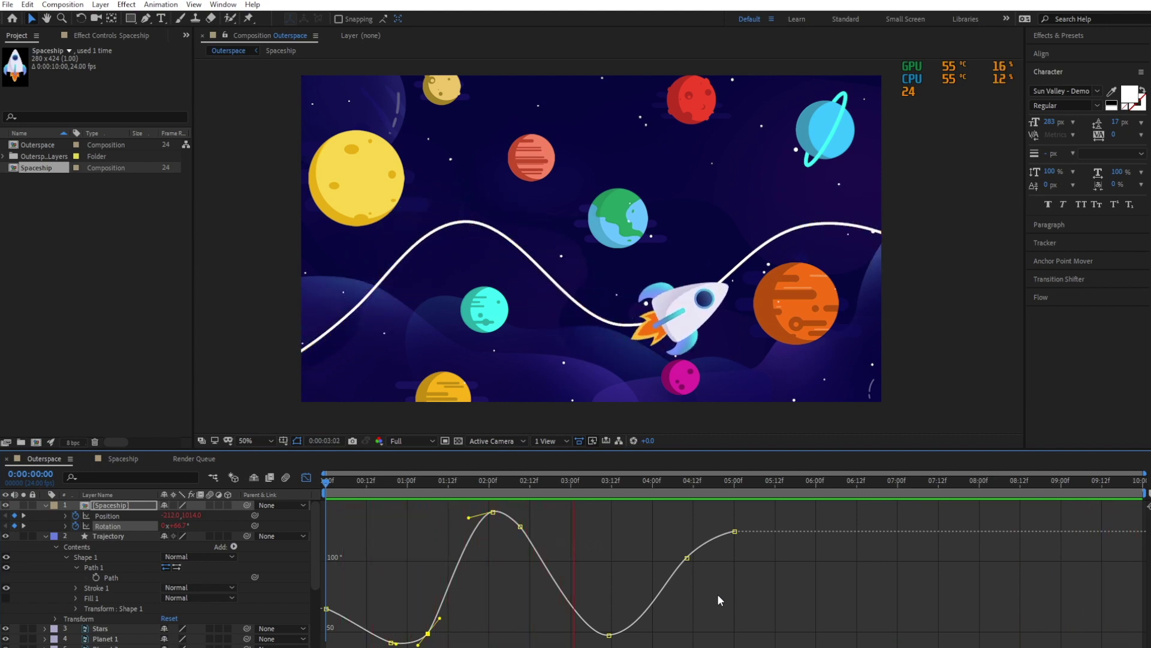
left_click(602, 481)
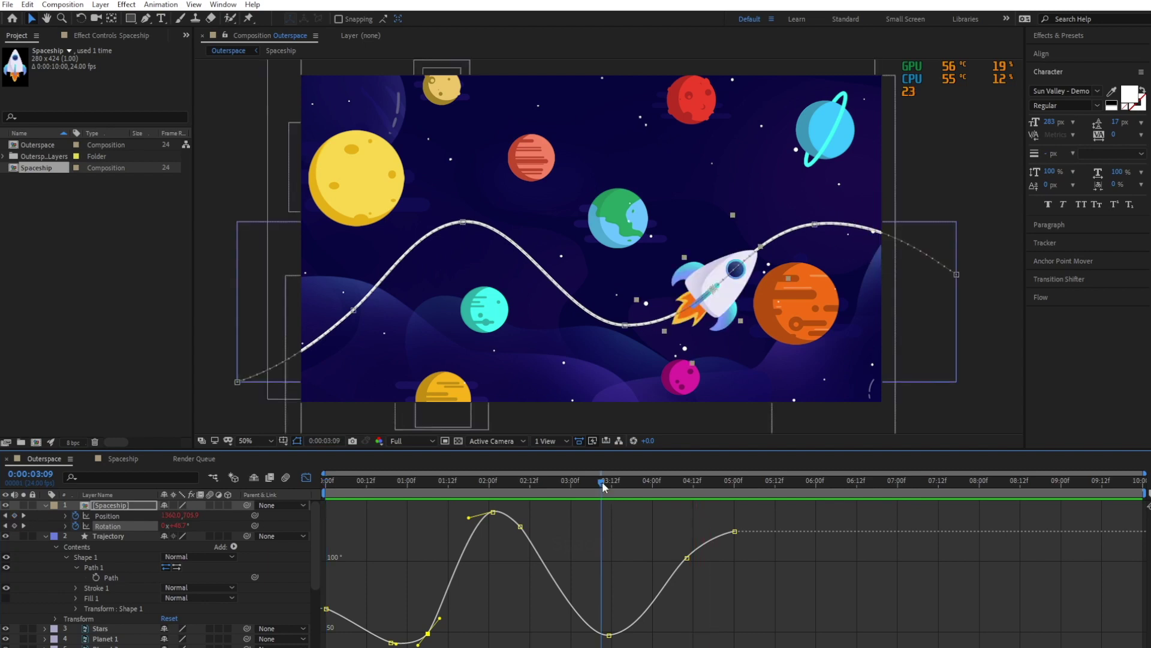
left_click_drag(606, 485, 612, 484)
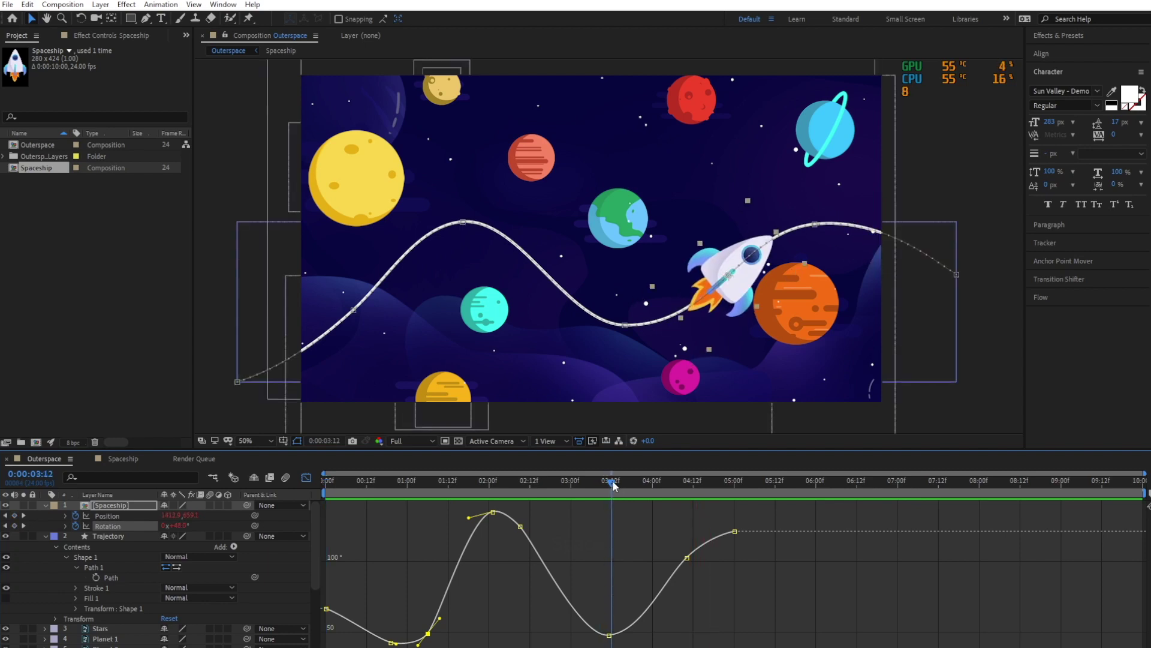
left_click_drag(609, 636, 609, 645)
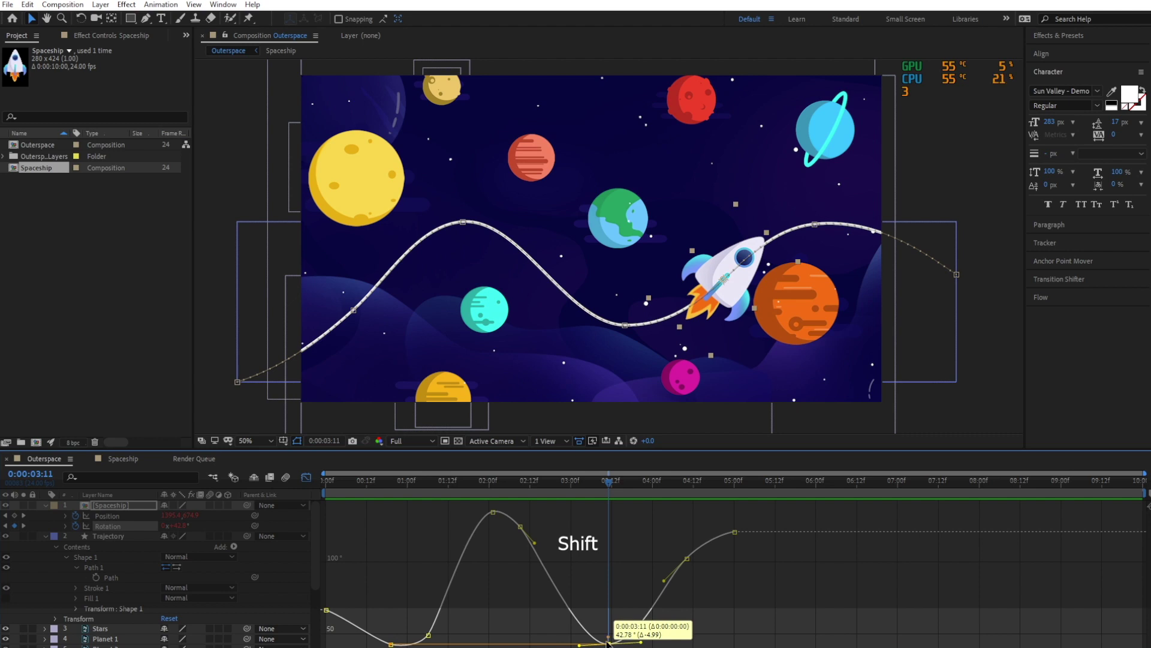
left_click_drag(602, 484, 480, 488)
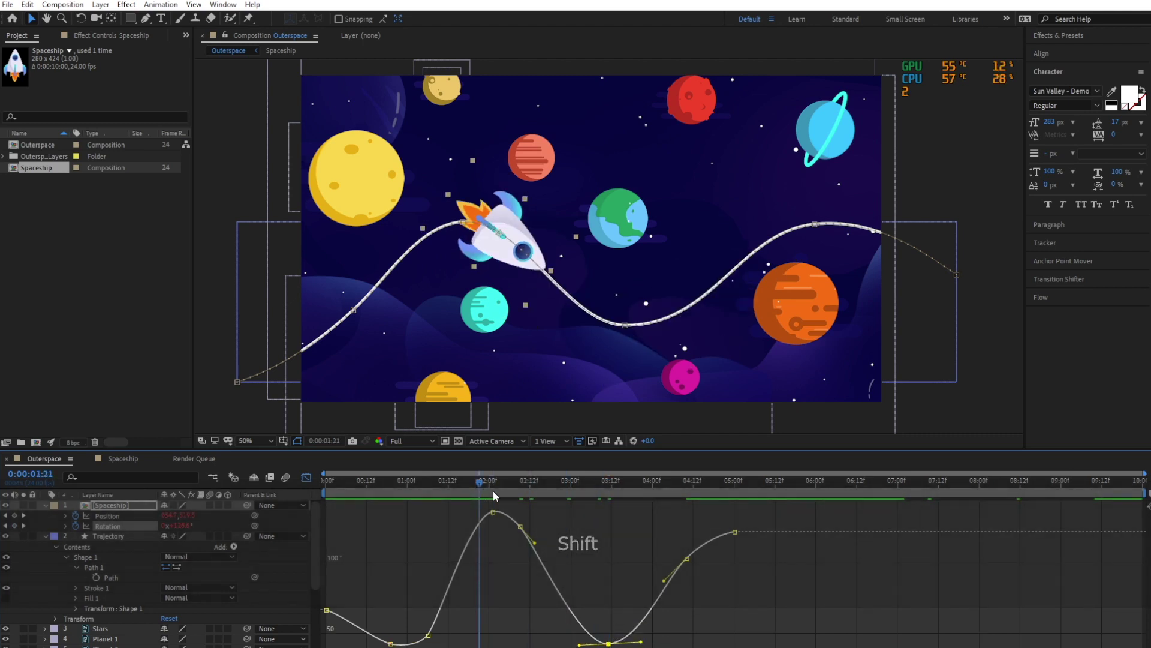
key("space")
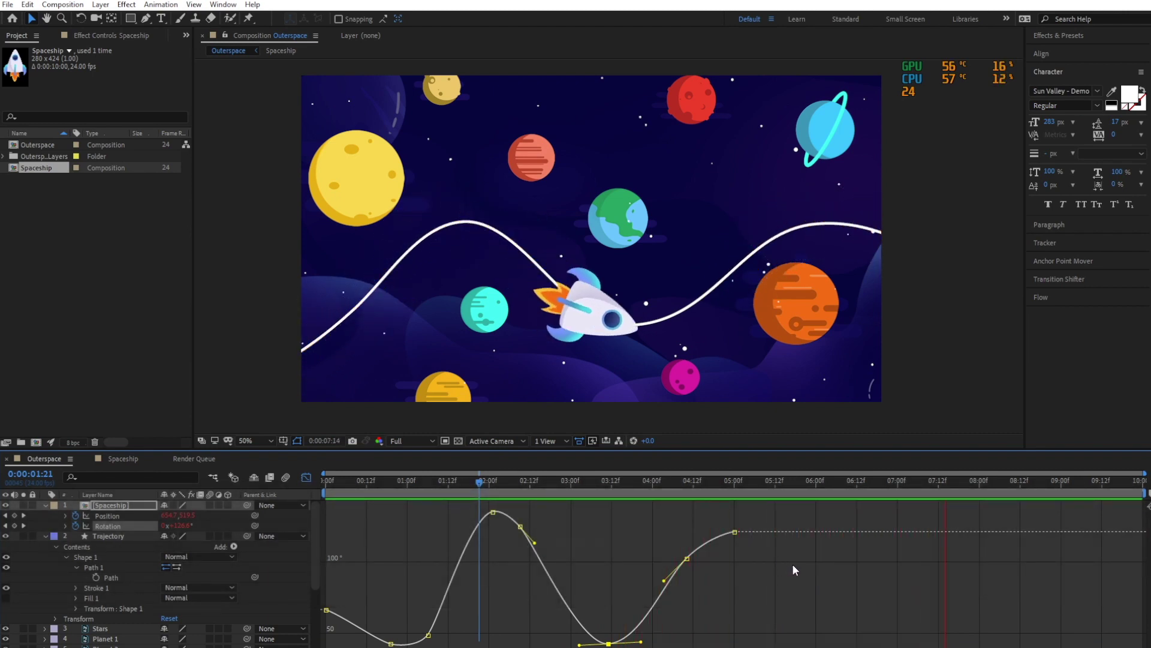
key("space")
Delete the Rotation keyframe at 0:00:02:09, adjust the peak keyframe's handle to smooth the curve, and save the project
left_click_drag(488, 481, 520, 487)
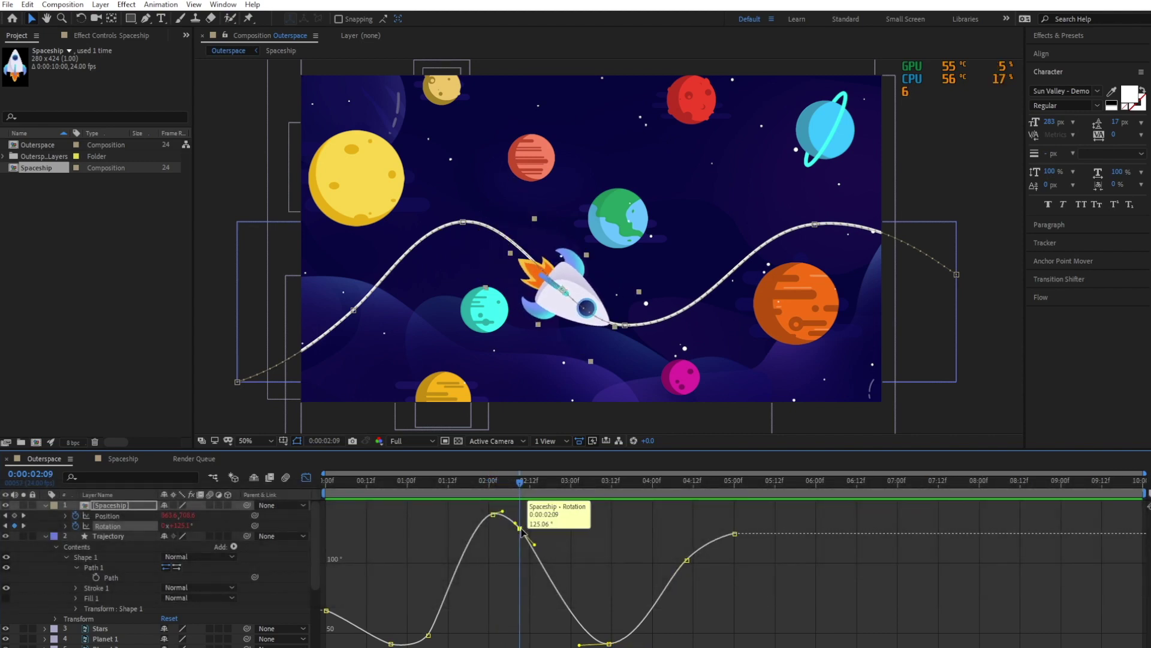
key("Delete")
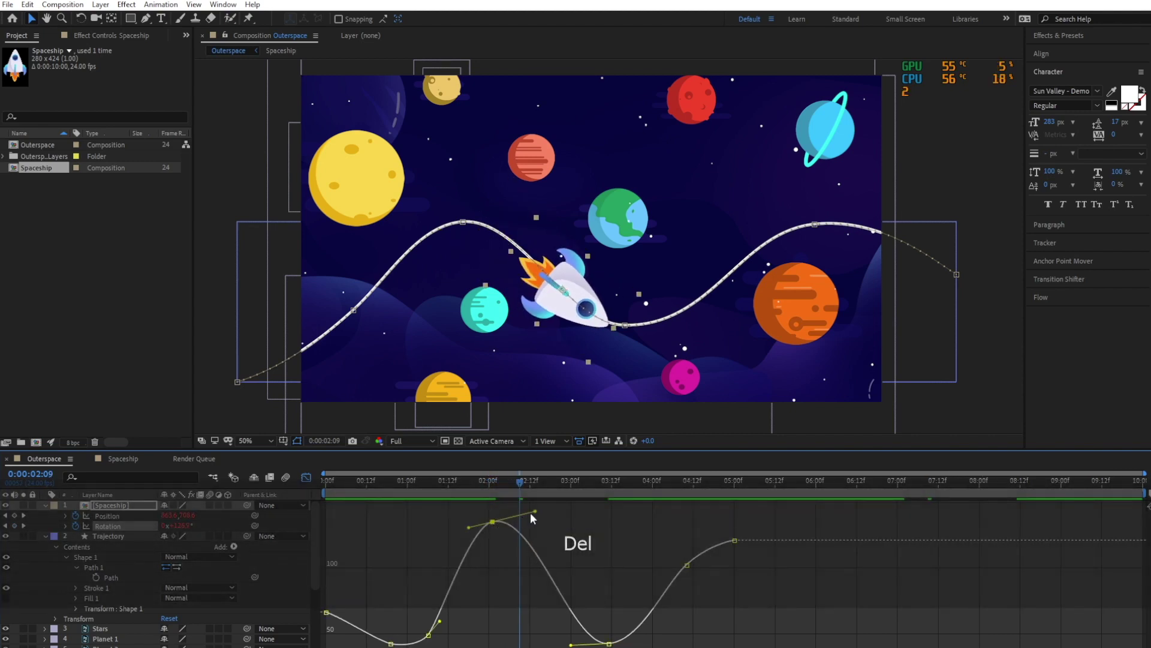
left_click_drag(468, 527, 470, 518)
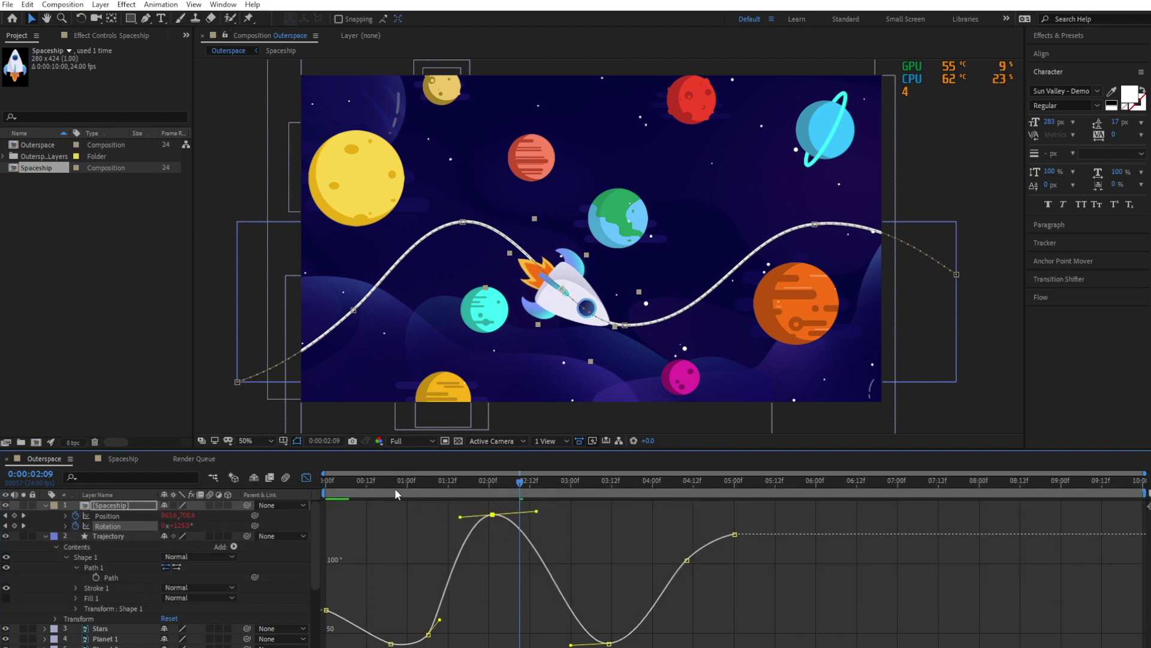
key("space")
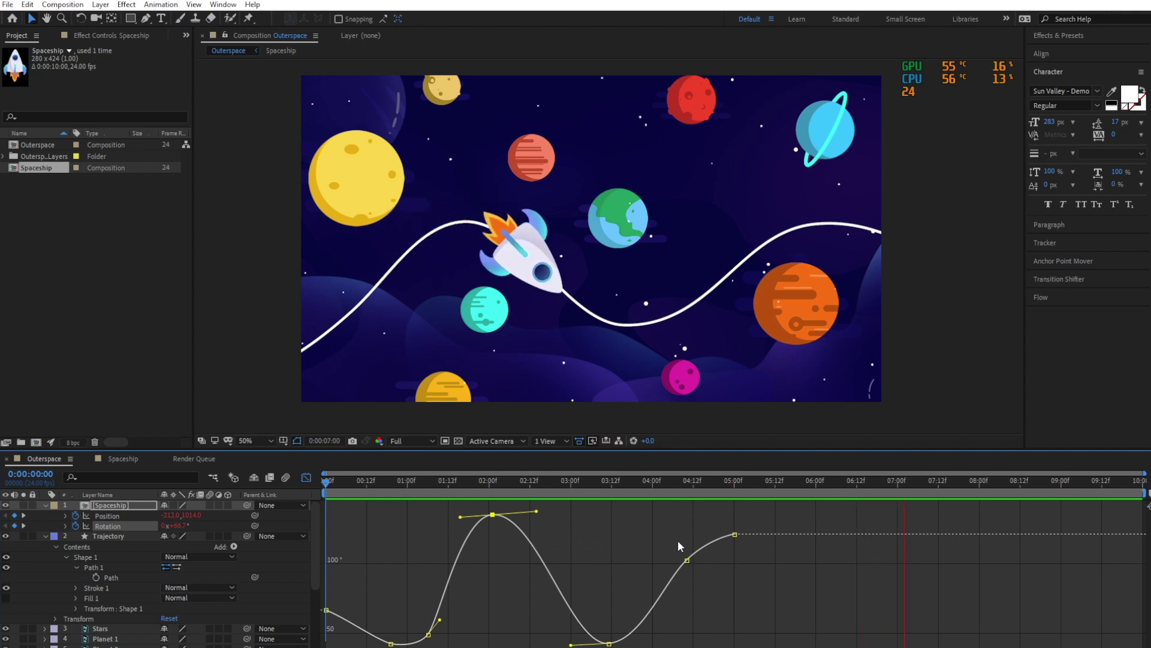
key("space")
key("ctrl+s")
Adjust the handle of the first Rotation keyframe at the start of the curve and save the project
left_click_drag(455, 484, 301, 515)
left_click(344, 619)
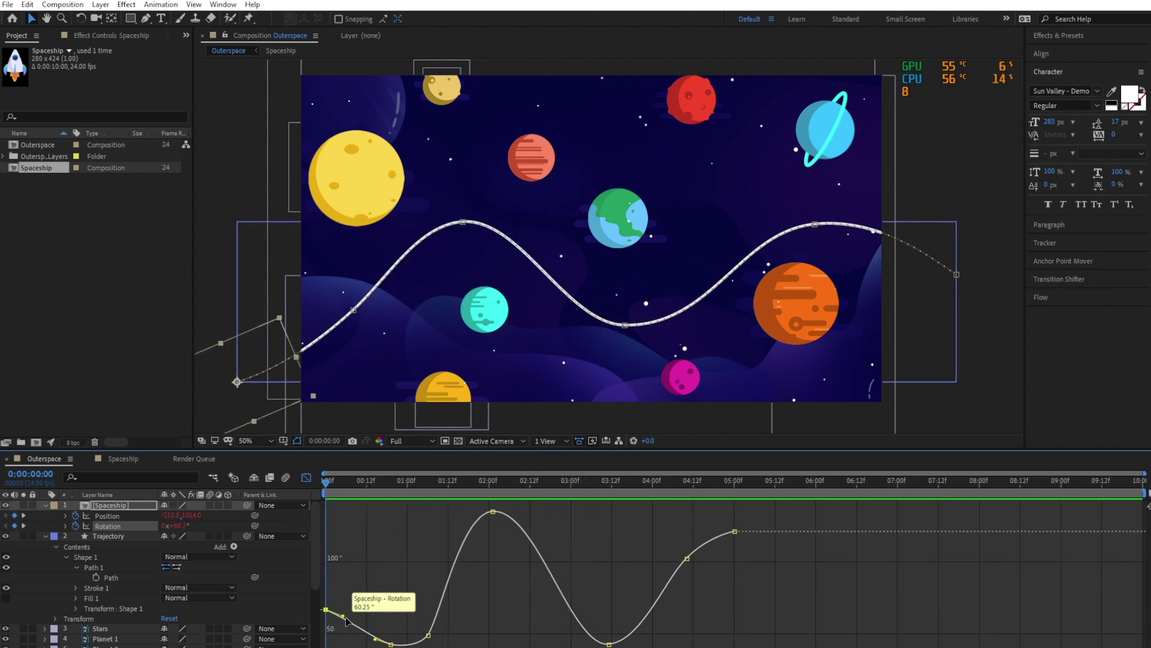
key("ctrl+s")
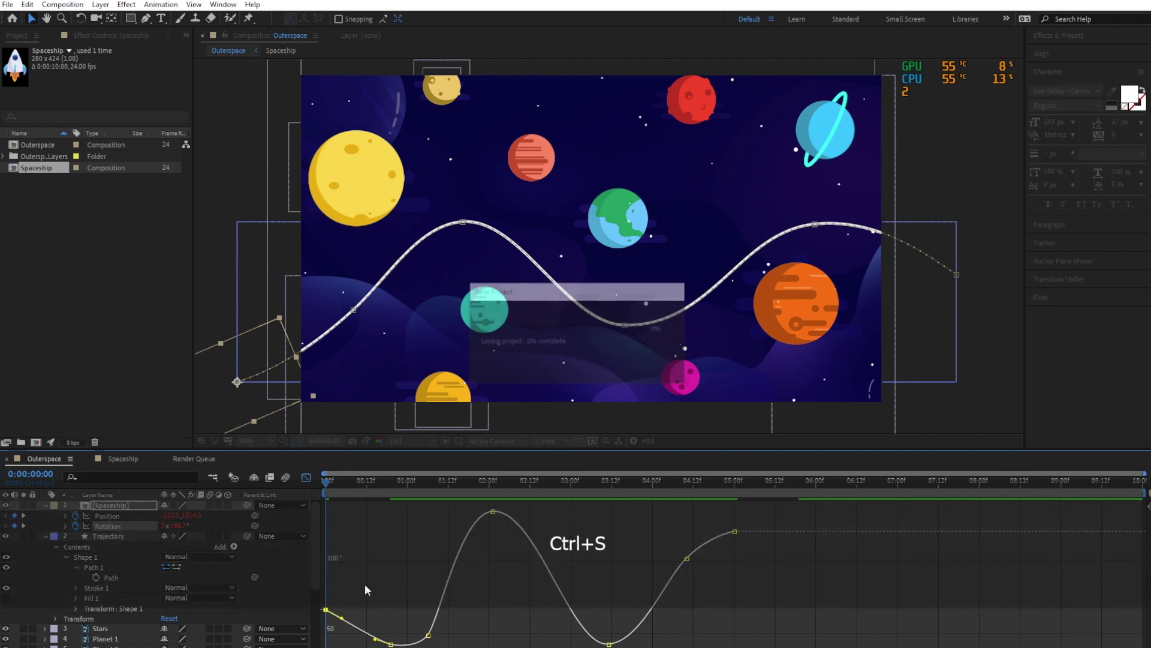
Close the Graph Editor, collapse the Trajectory and Spaceship layers, and preview the flight
left_click(45, 536)
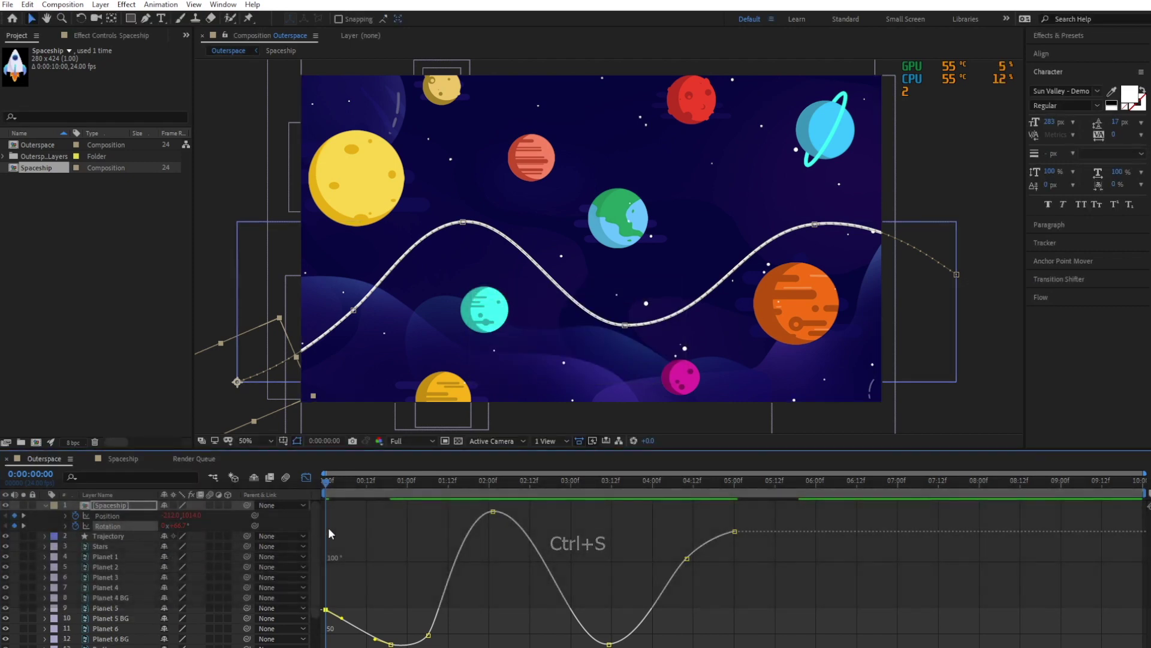
left_click(306, 478)
key("ctrl+s")
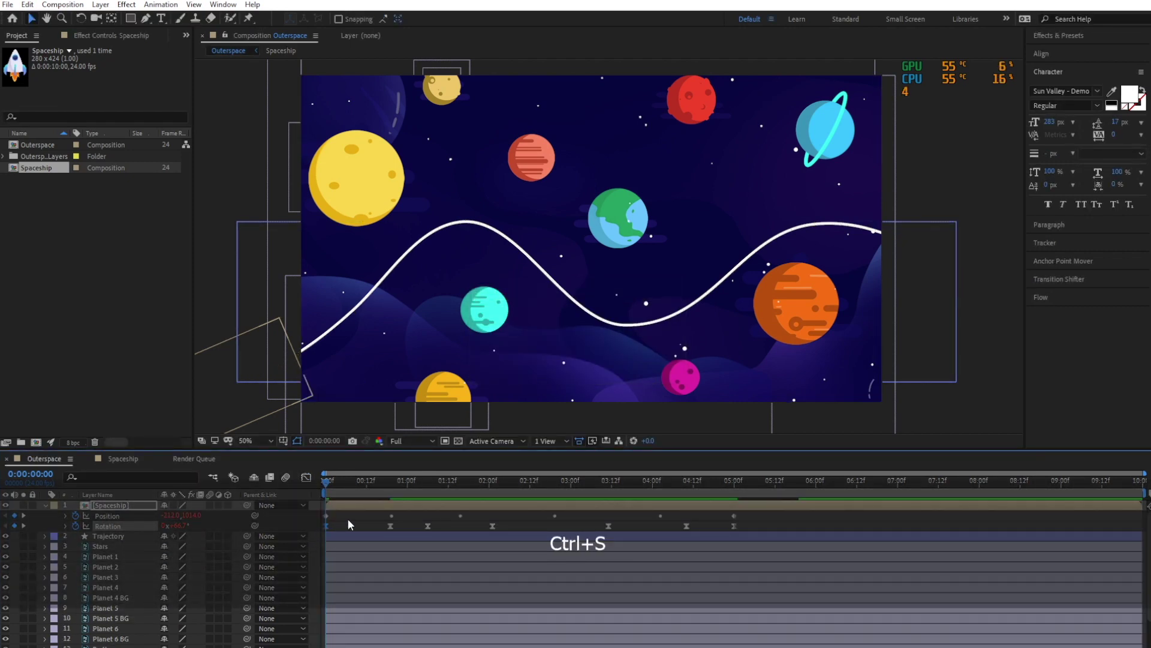
left_click(347, 520)
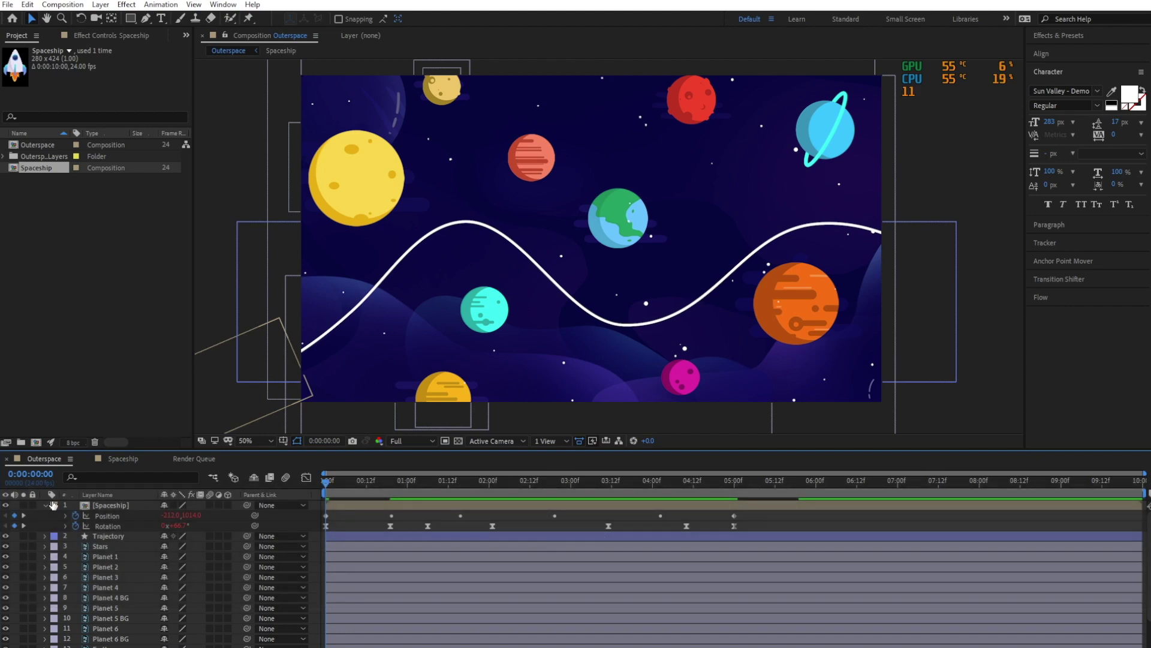
left_click(45, 505)
key("v")
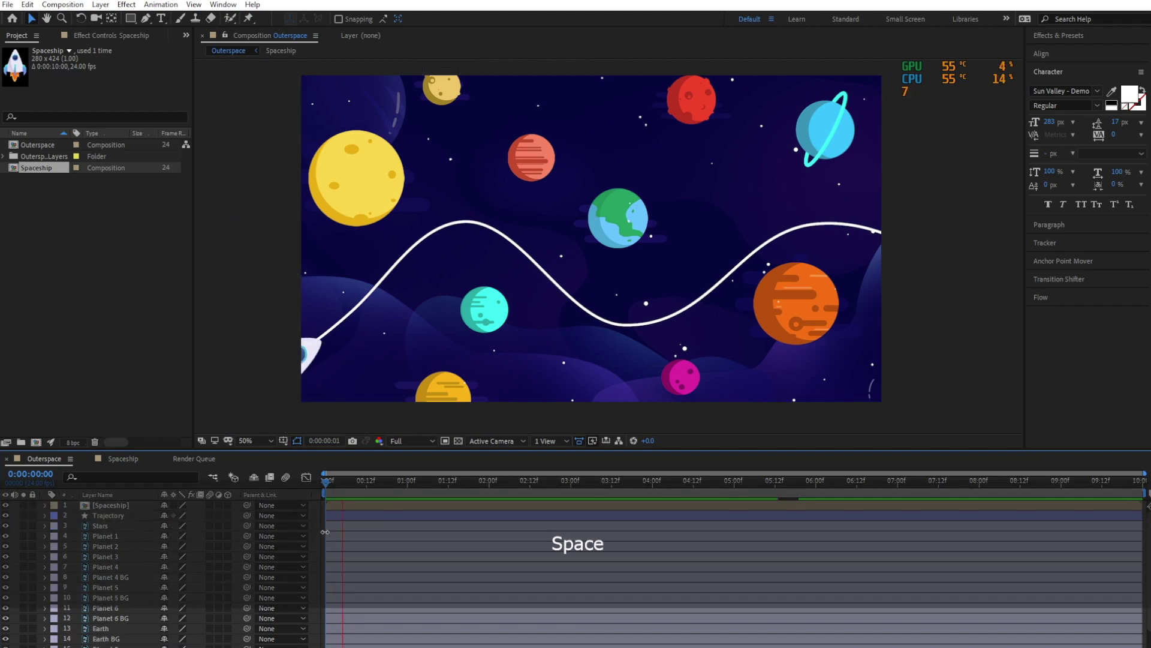
key("space")
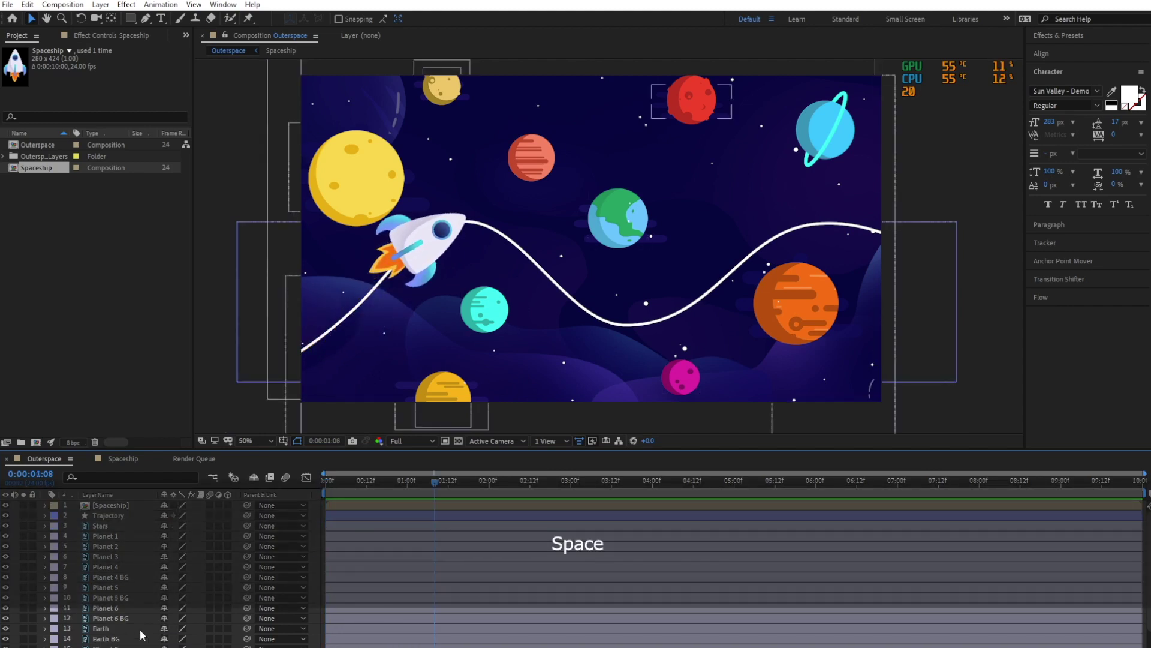
Inspect the flame animation in the Spaceship composition and in the Outerspace flight
double_click(113, 507)
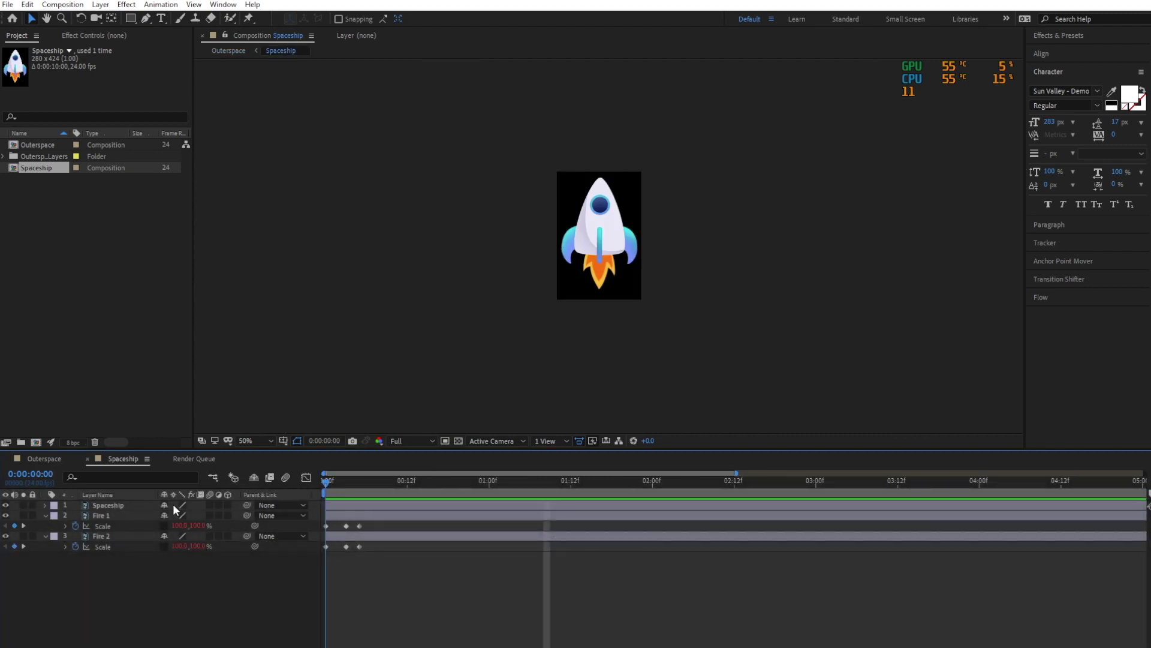
left_click(47, 516)
left_click(46, 527)
key("space")
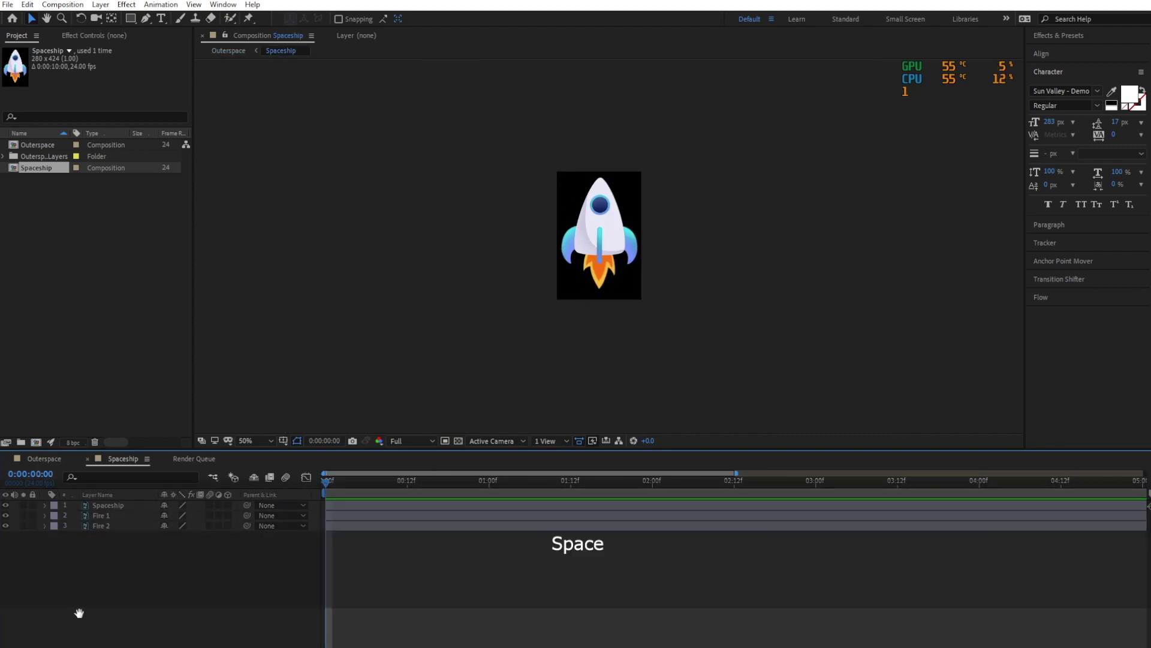
left_click(45, 459)
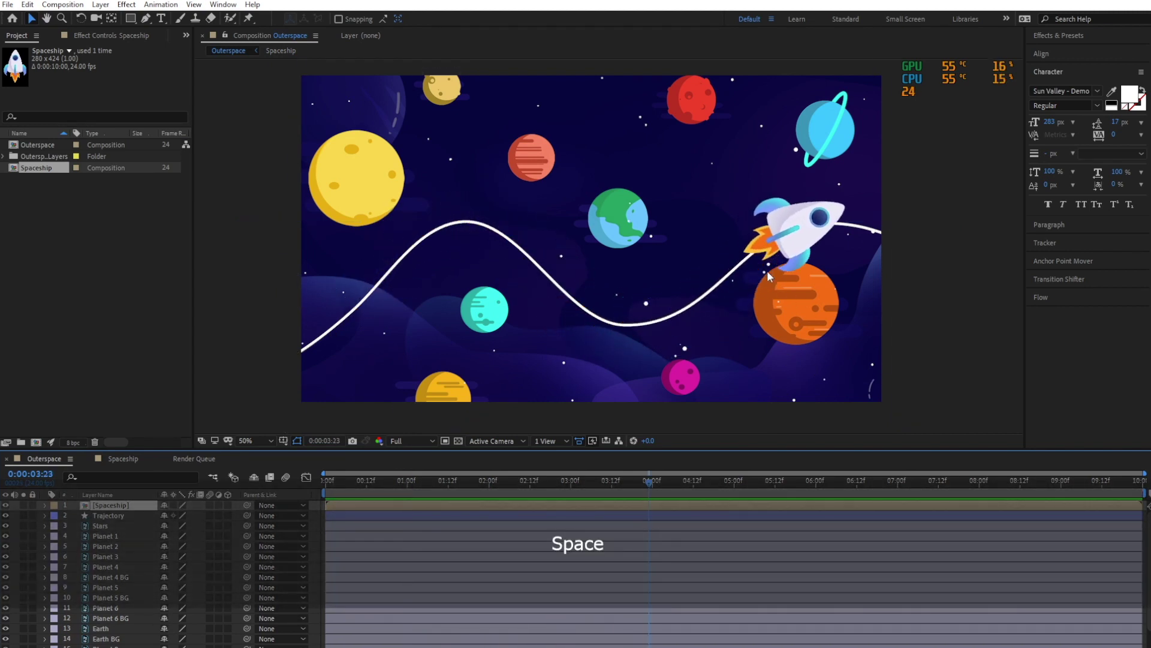
left_click(326, 481)
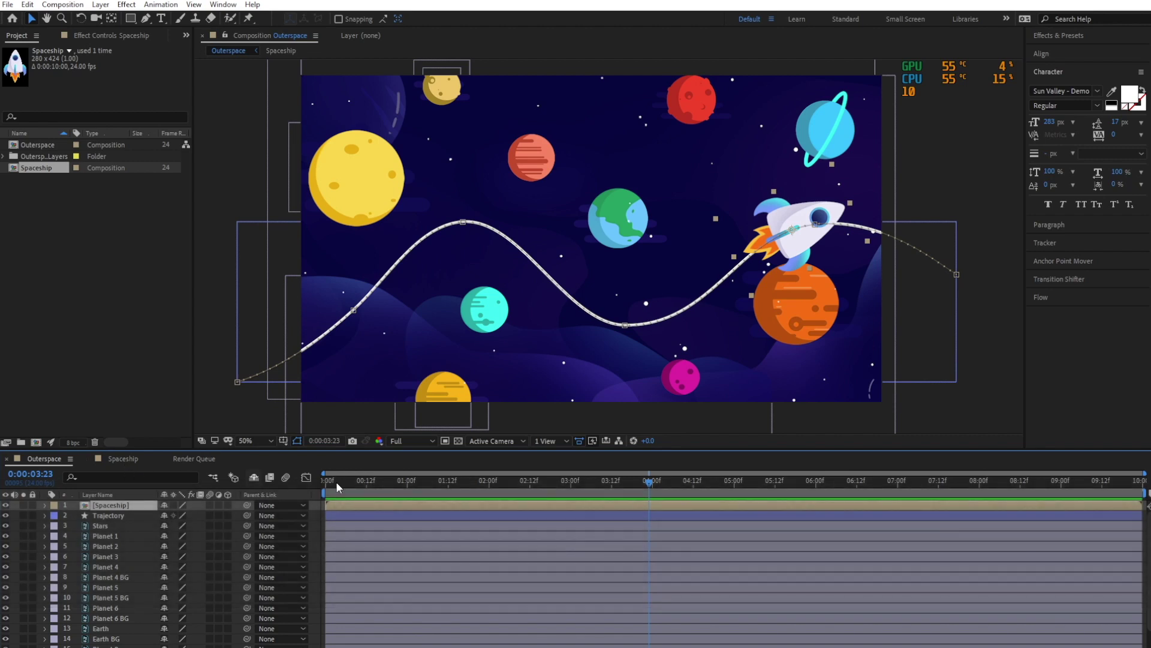
left_click_drag(373, 489, 385, 489)
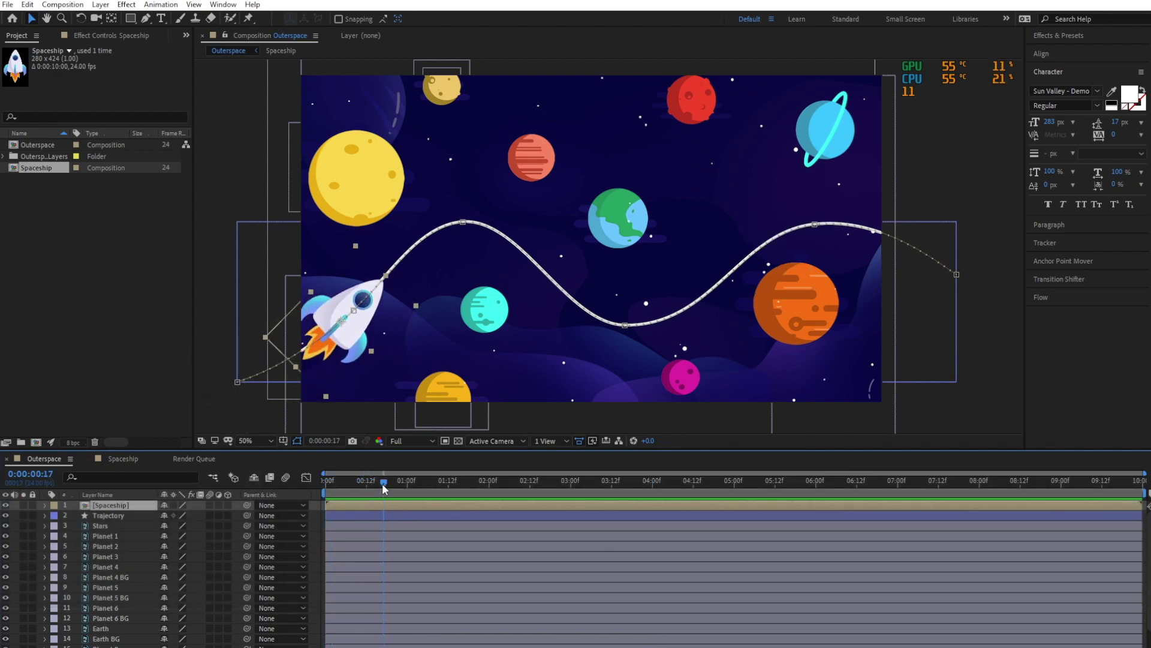
In the Spaceship composition, reveal the Fire 1 and Fire 2 Scale keyframes at 0:00:00:03 and constrain their proportions
left_click(124, 459)
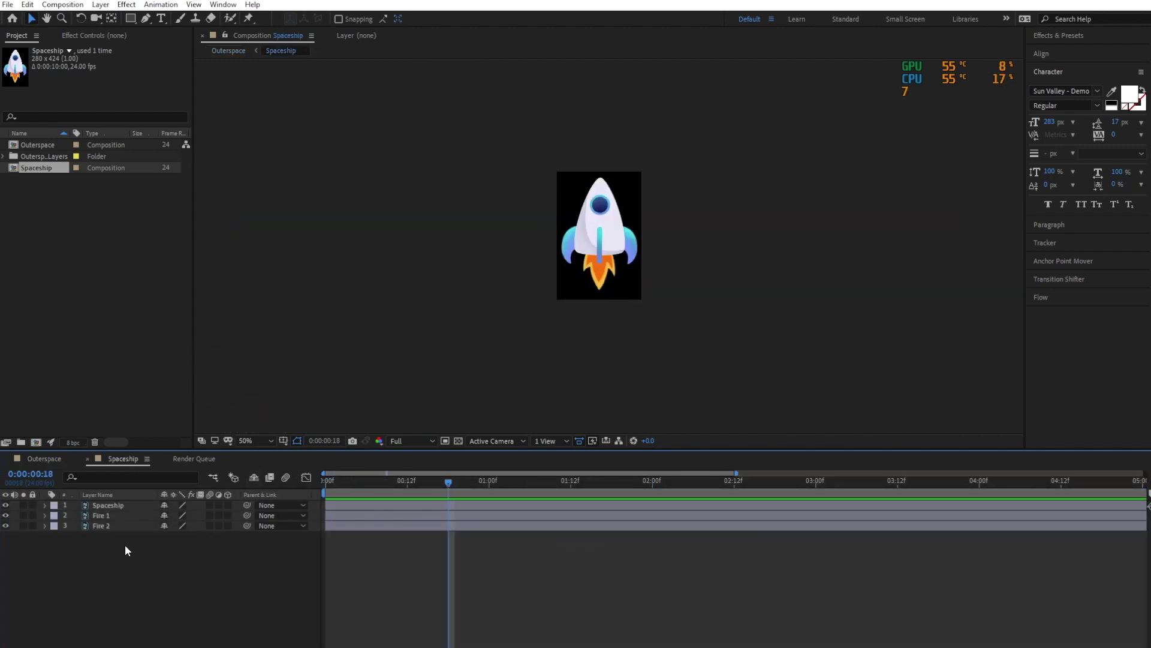
left_click_drag(126, 550, 103, 522)
key("u")
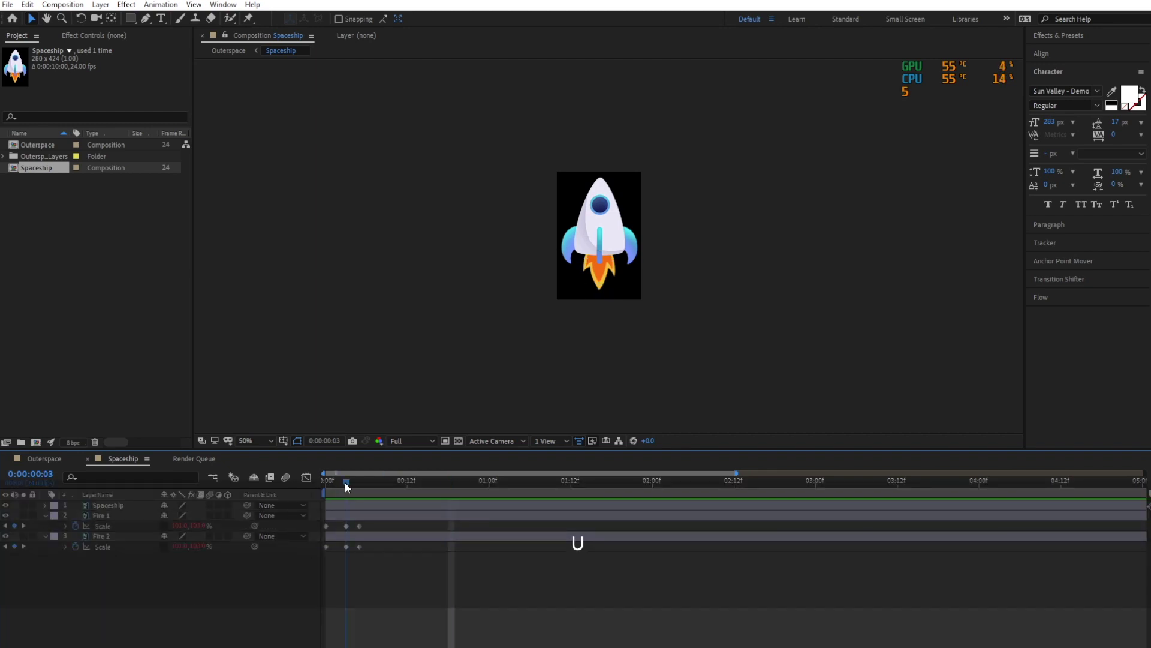
left_click(165, 526)
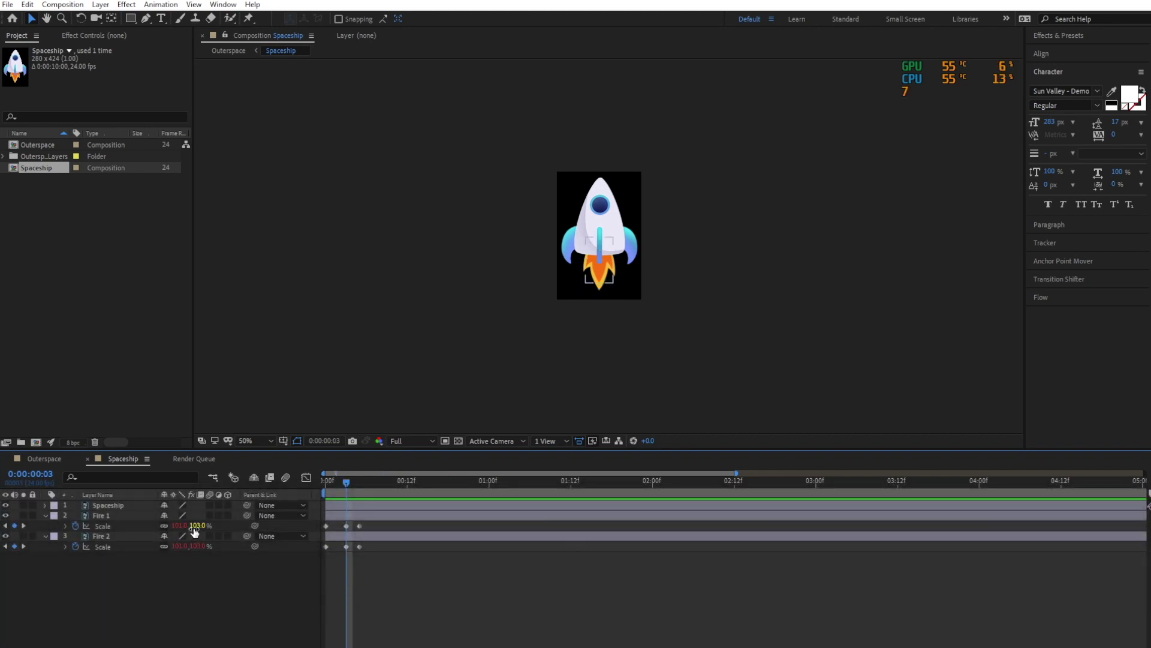
Scale both Fire 1 and Fire 2 to about 116.7, 119.0% at the 0:00:00:03 keyframe
left_click_drag(198, 525, 202, 526)
key("ctrl+z")
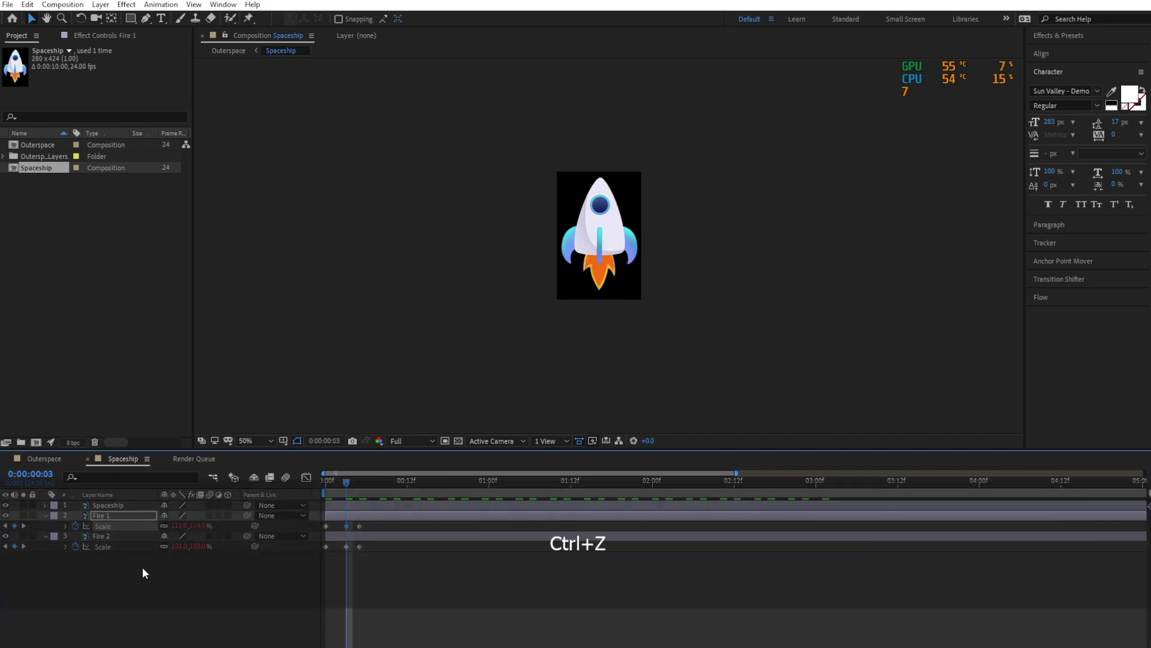
left_click(123, 535, "shift")
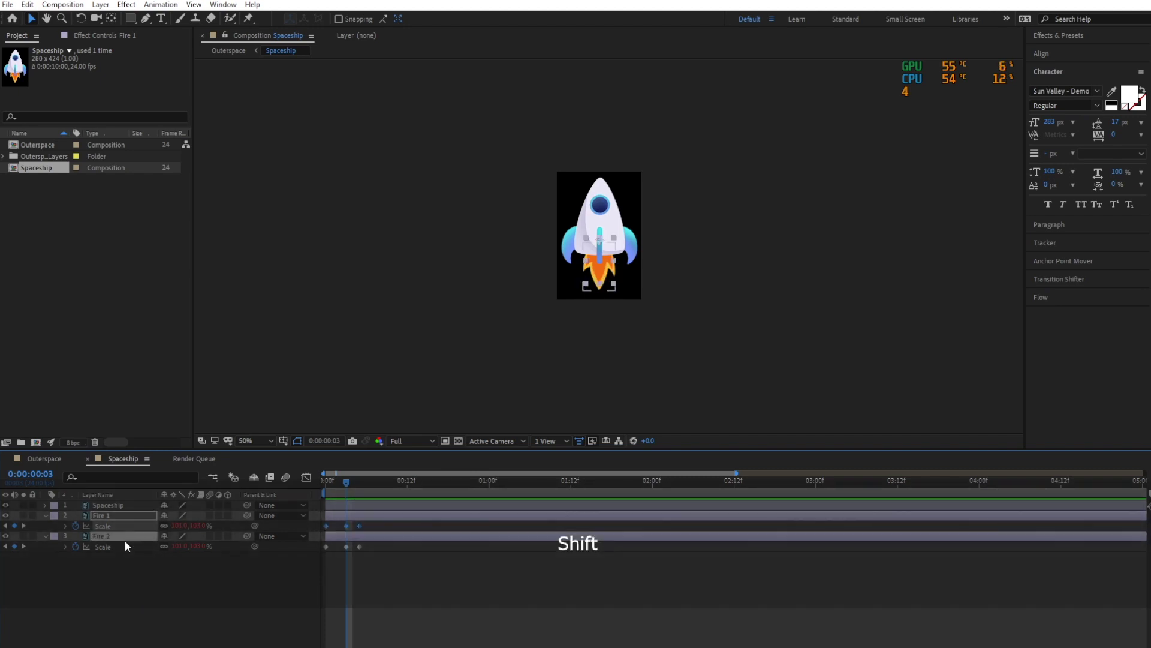
left_click(195, 596)
left_click(127, 516)
left_click(193, 537, "shift")
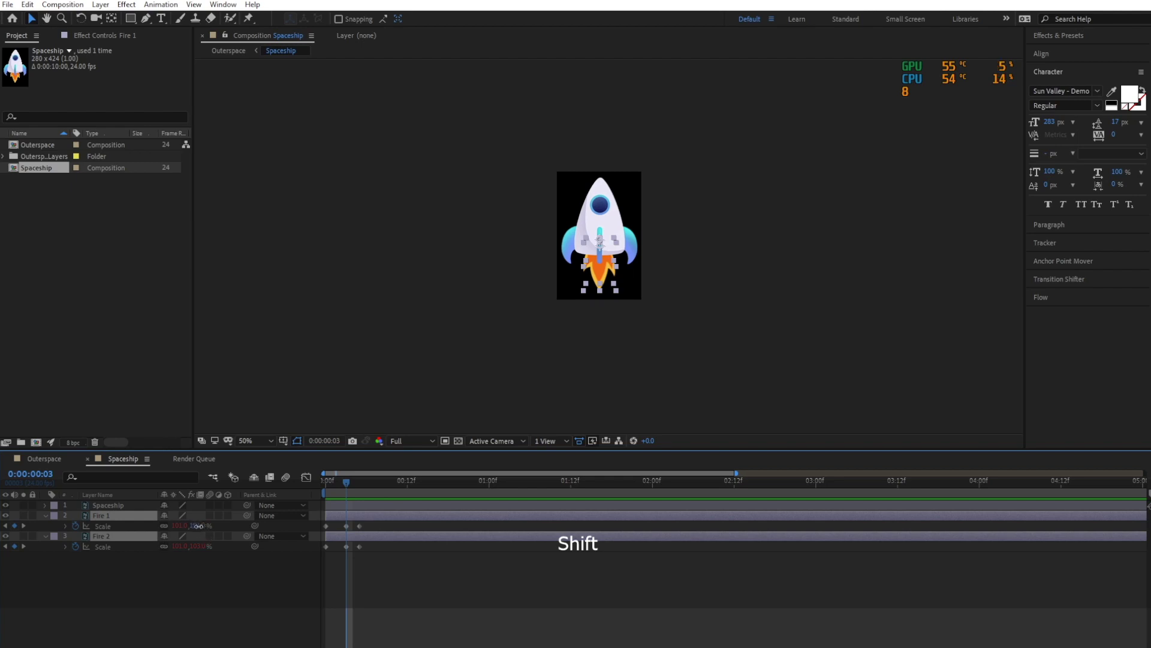
left_click_drag(206, 525, 217, 526)
left_click(233, 561)
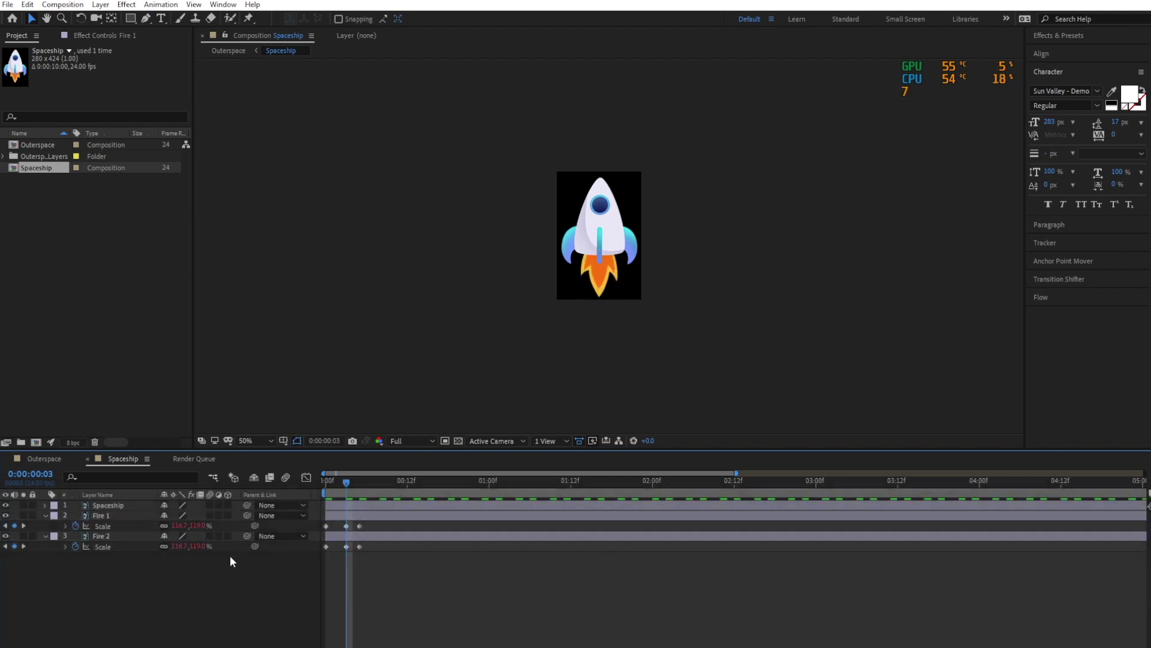
Preview the enlarged flame flicker in the Spaceship composition and in the Outerspace flight
key("space")
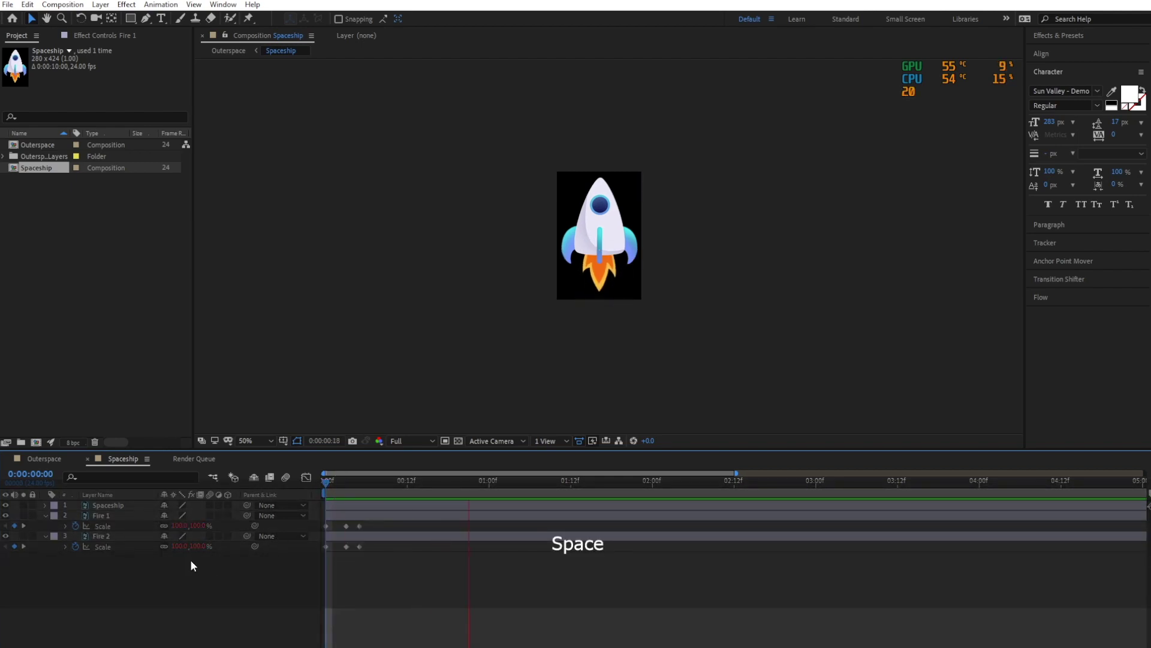
left_click(47, 459)
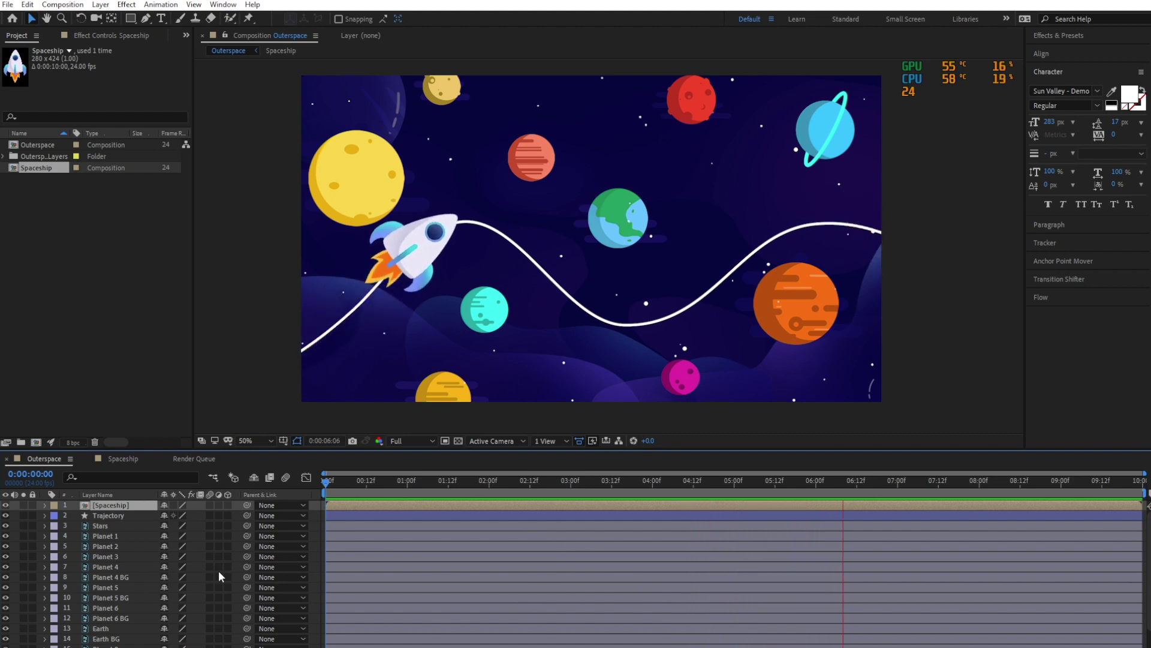
key("space")
Save the project, hide the Trajectory layer, and preview the Outerspace composition from the first frame
key("ctrl+s")
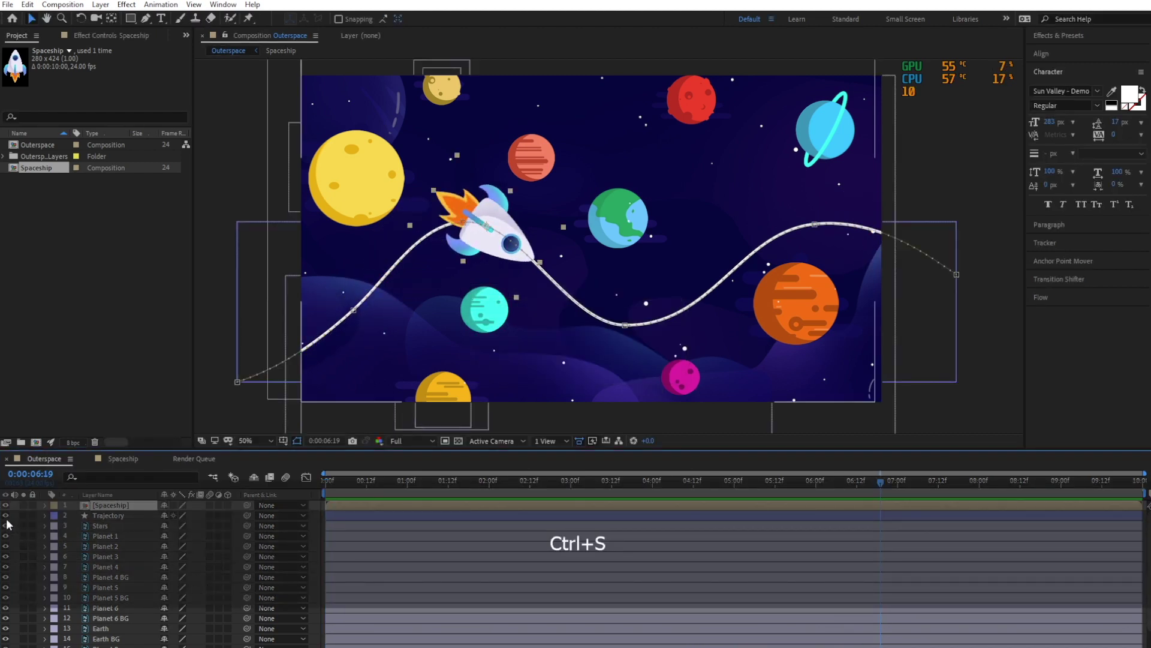
key("space")
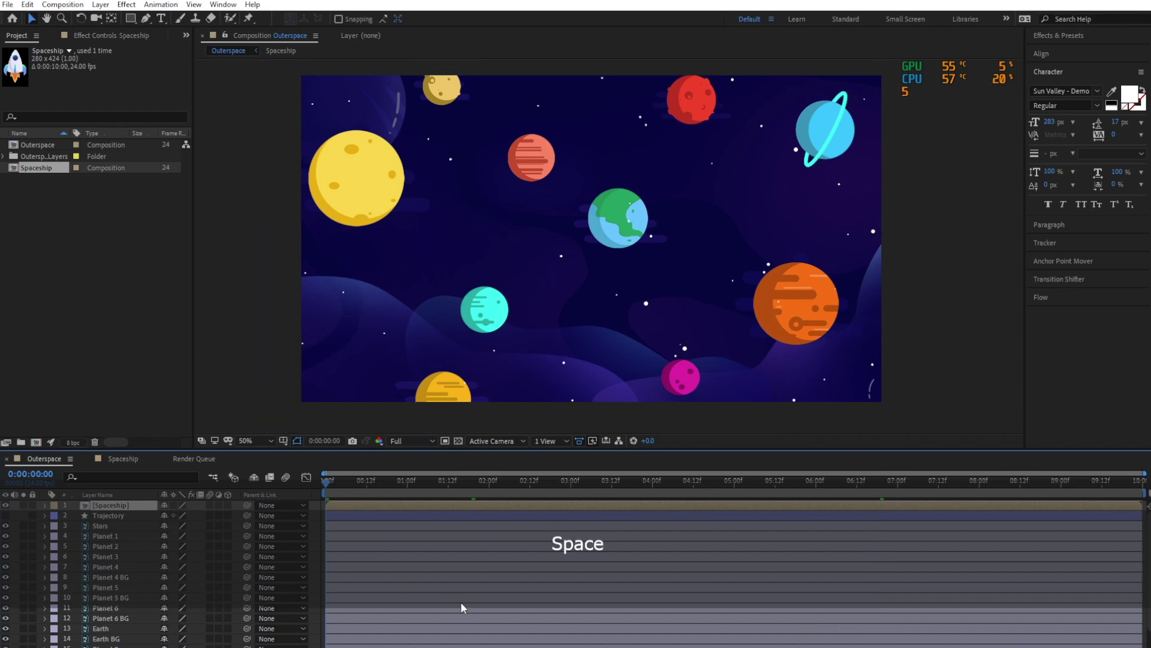